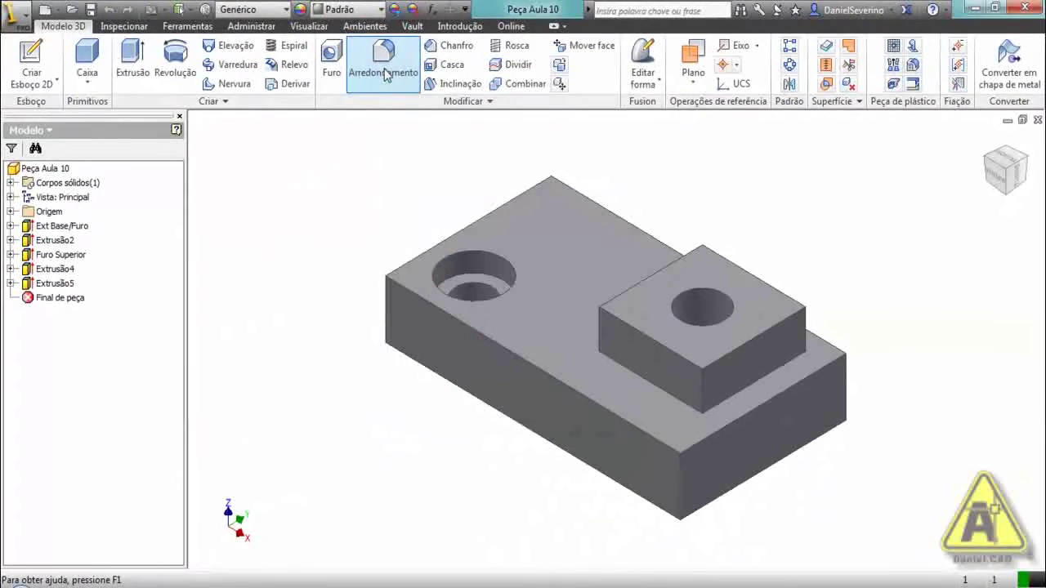
Start a fillet (Arredondamento), collapse its dialog after viewing it, and place the mini toolbar clear of the part.
{"action": "left_click", "coordinate": [384, 72]}
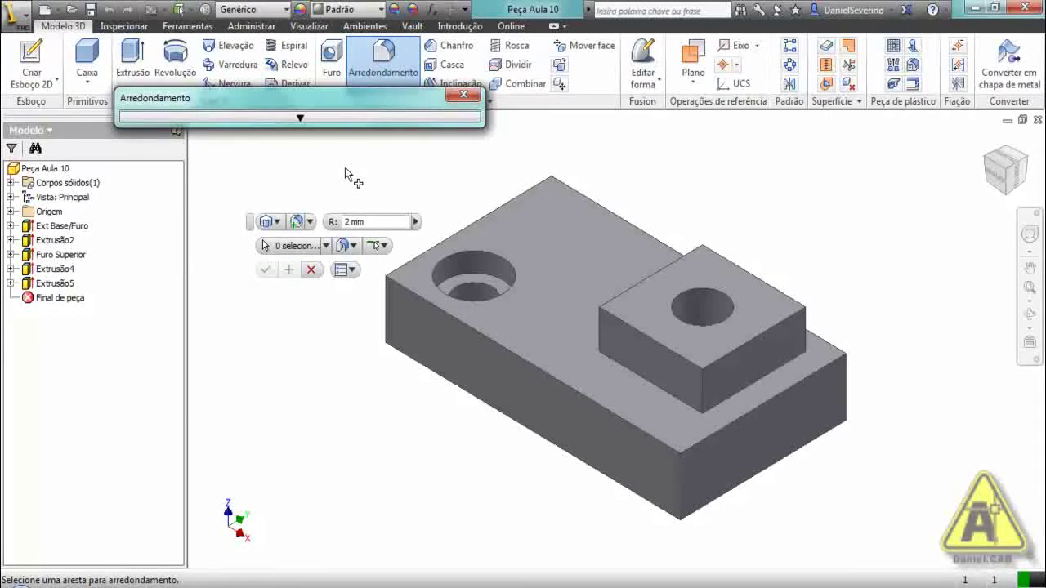
{"action": "left_click_drag", "start_coordinate": [342, 114], "coordinate": [356, 112]}
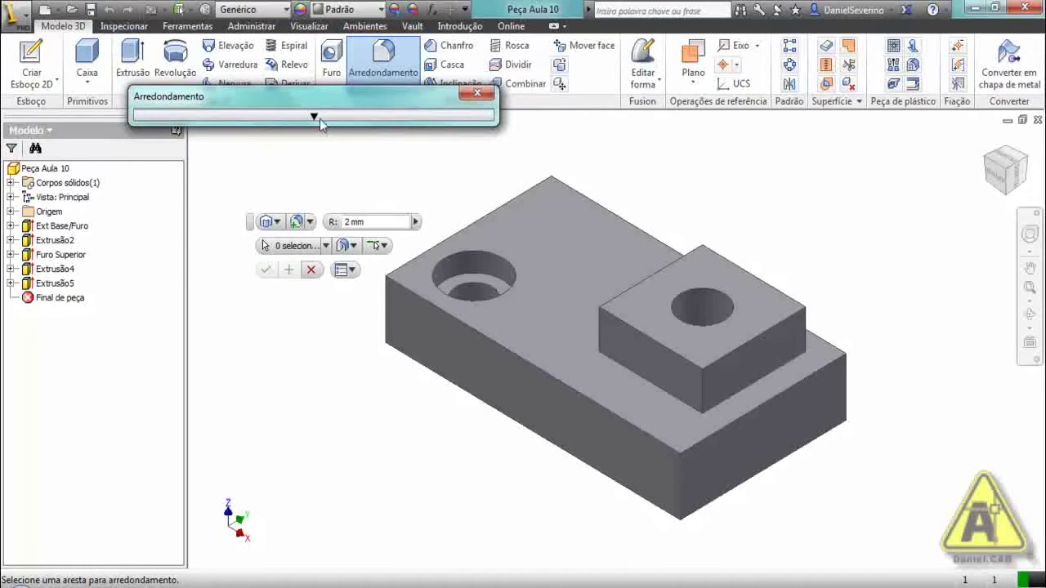
{"action": "left_click", "coordinate": [314, 116]}
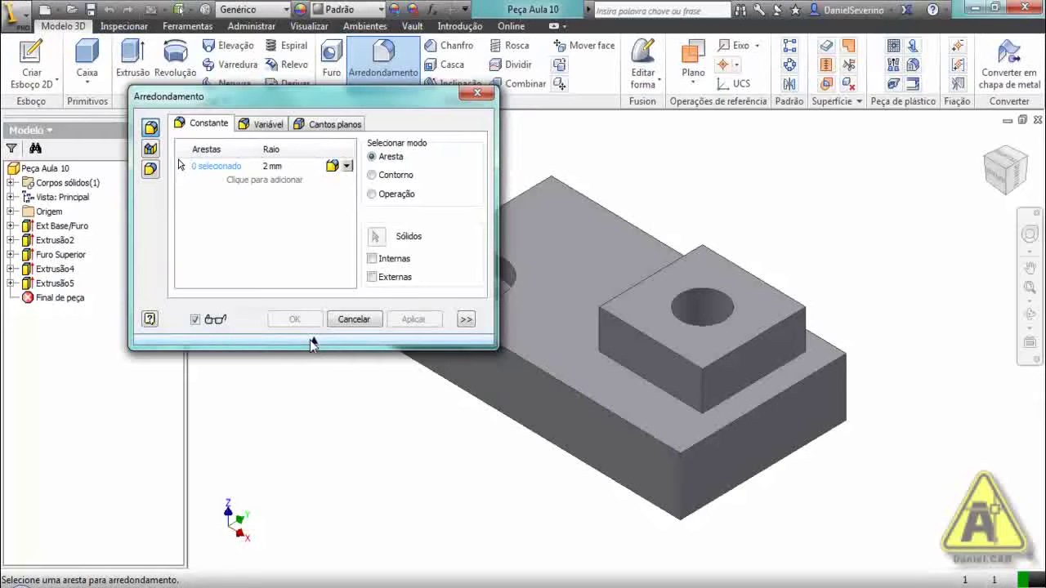
{"action": "left_click", "coordinate": [310, 342]}
{"action": "left_click_drag", "start_coordinate": [250, 220], "coordinate": [224, 180]}
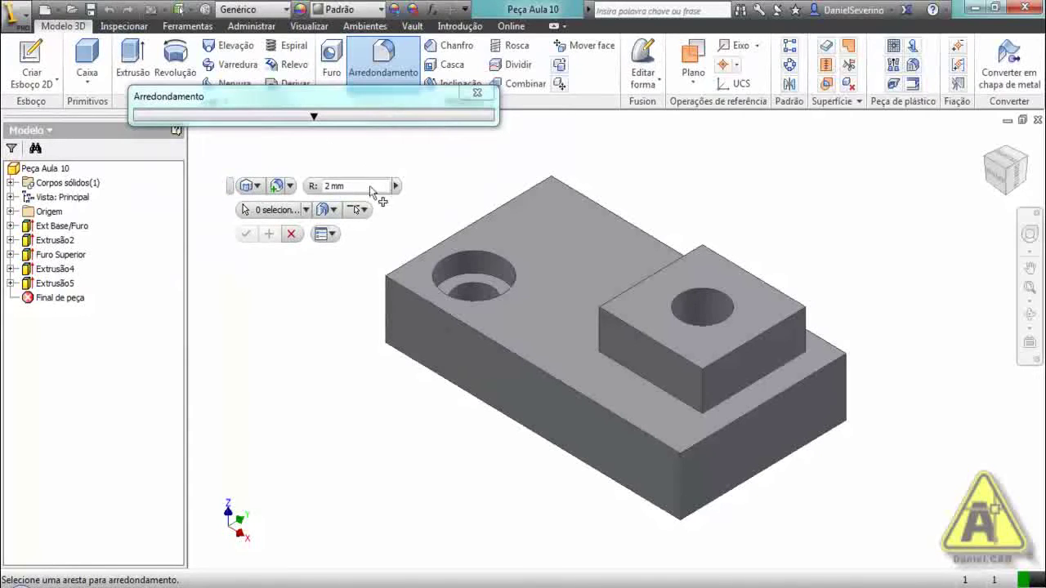
{"action": "mouse_move", "coordinate": [230, 186]}
{"action": "left_mouse_down"}
{"action": "mouse_move", "coordinate": [745, 166]}
{"action": "mouse_move", "coordinate": [428, 191]}
{"action": "mouse_move", "coordinate": [223, 172]}
{"action": "left_mouse_up"}
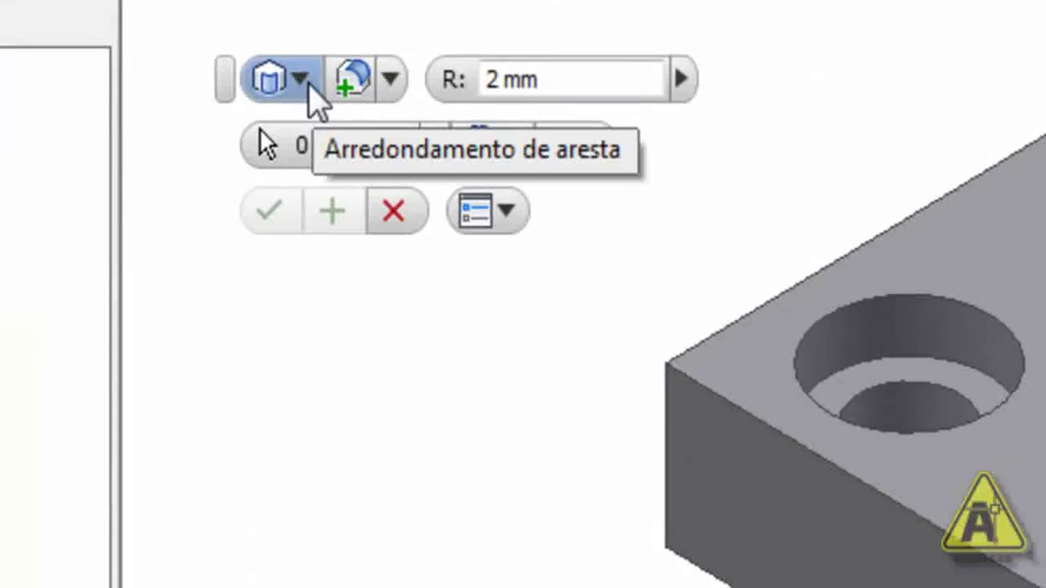
Examine the fillet's available types, fillet sets, tangent or smooth (G2) transitions, and edge, loop or feature selection modes.
{"action": "left_click", "coordinate": [300, 79]}
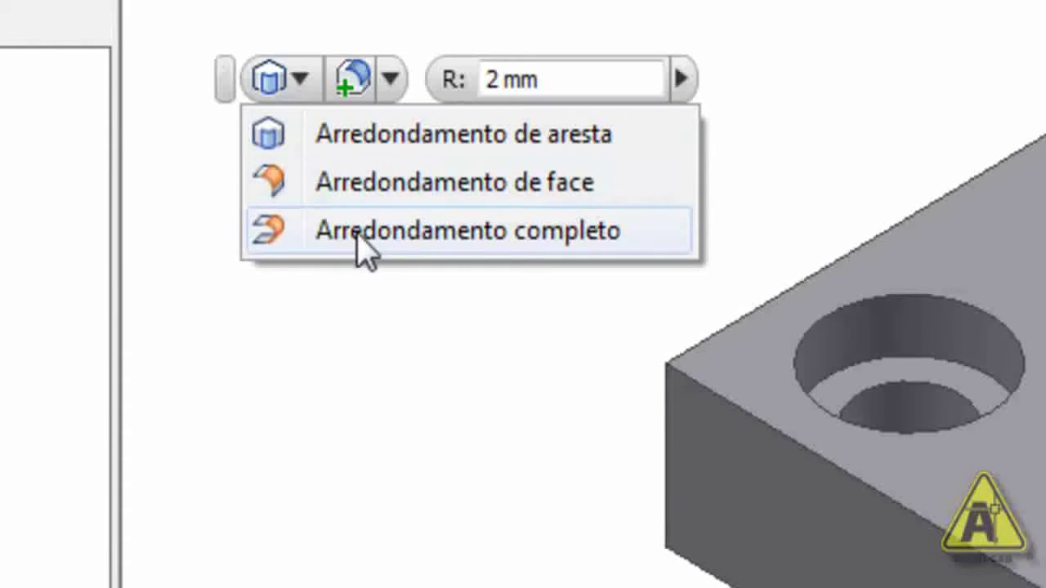
{"action": "left_click", "coordinate": [349, 145]}
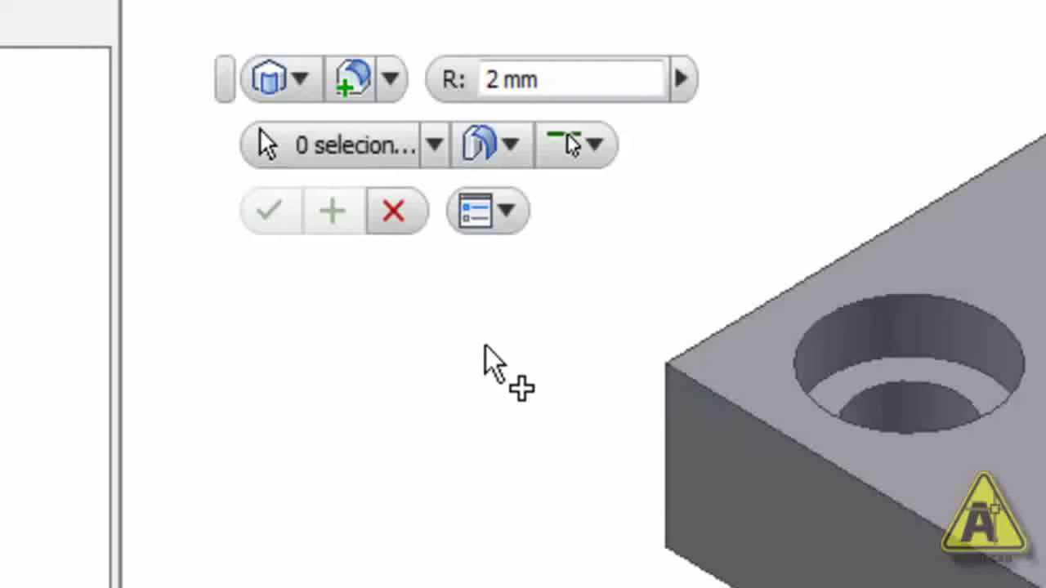
{"action": "left_click", "coordinate": [390, 80]}
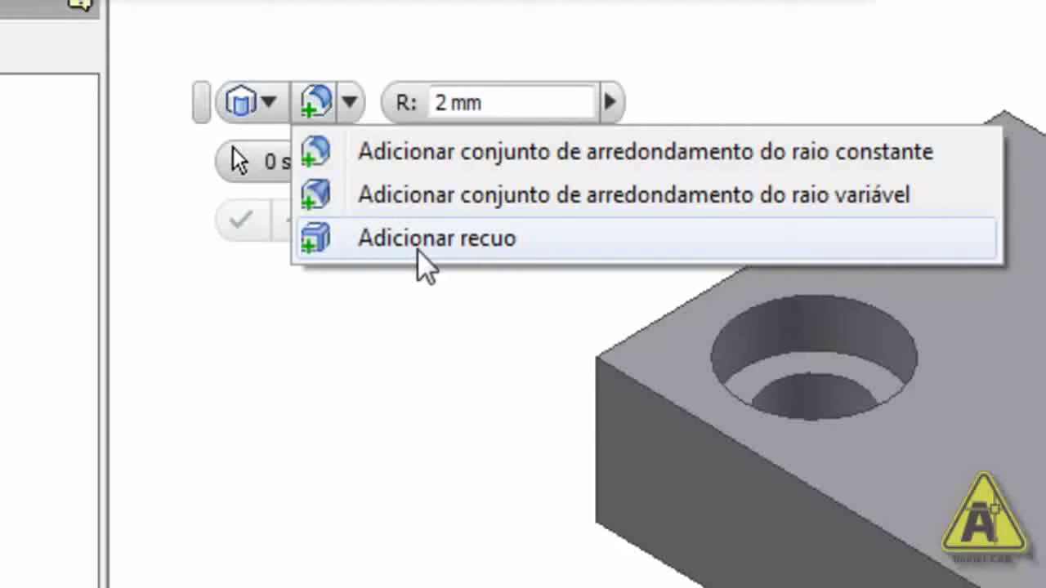
{"action": "left_click", "coordinate": [334, 401]}
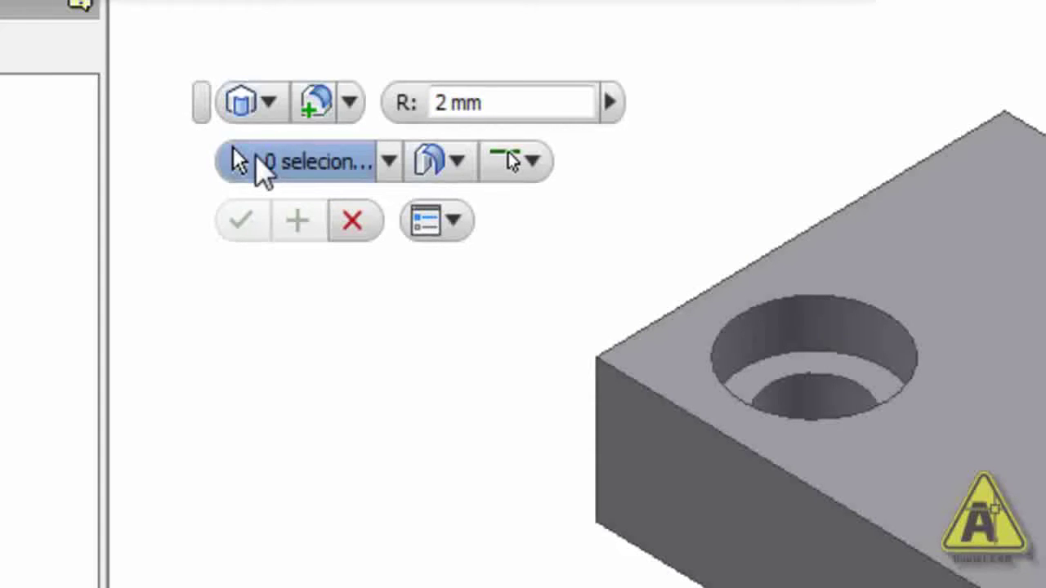
{"action": "left_click", "coordinate": [447, 171]}
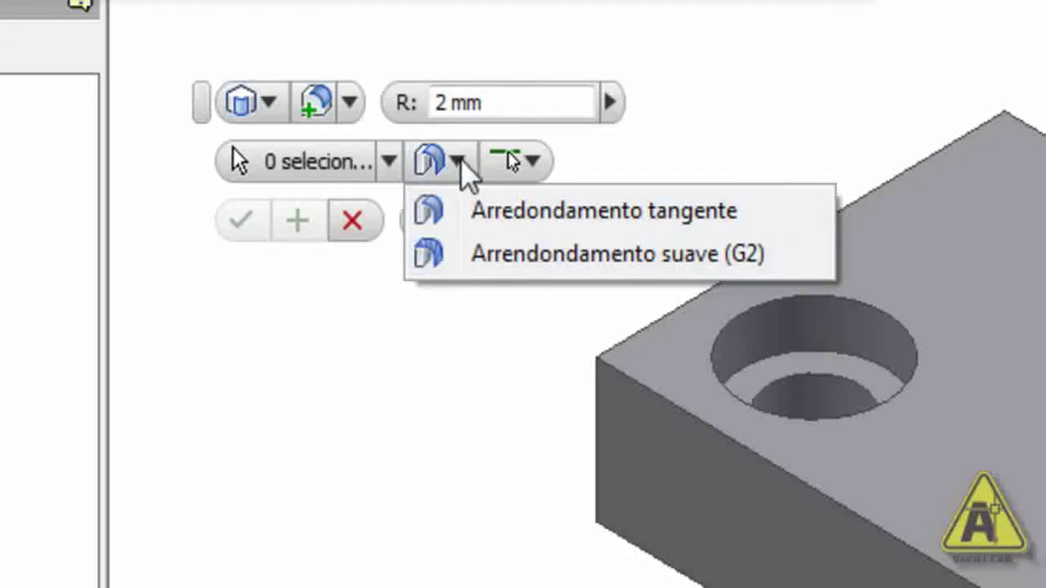
{"action": "left_click", "coordinate": [535, 162]}
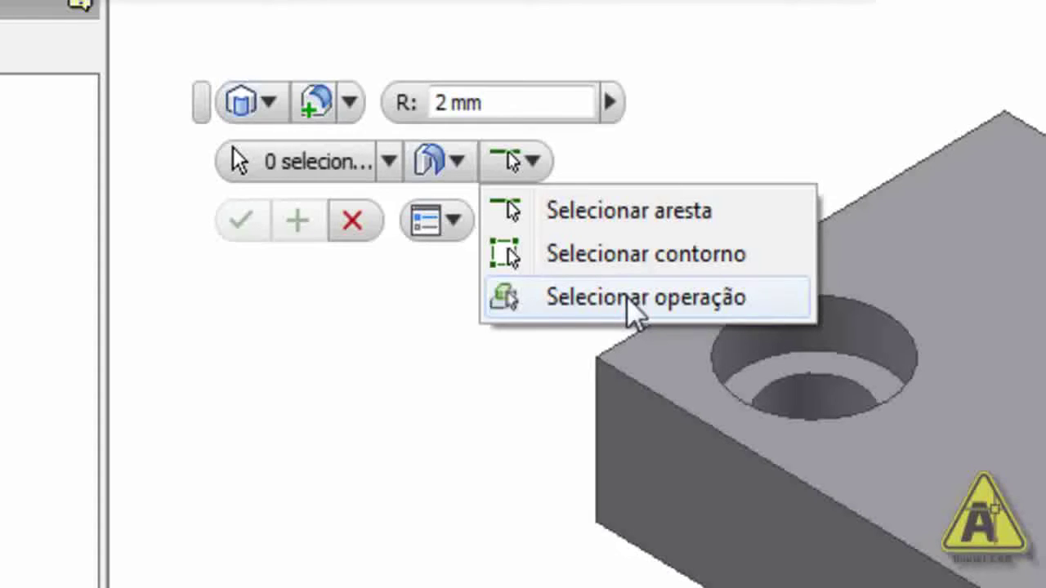
{"action": "left_click", "coordinate": [357, 402]}
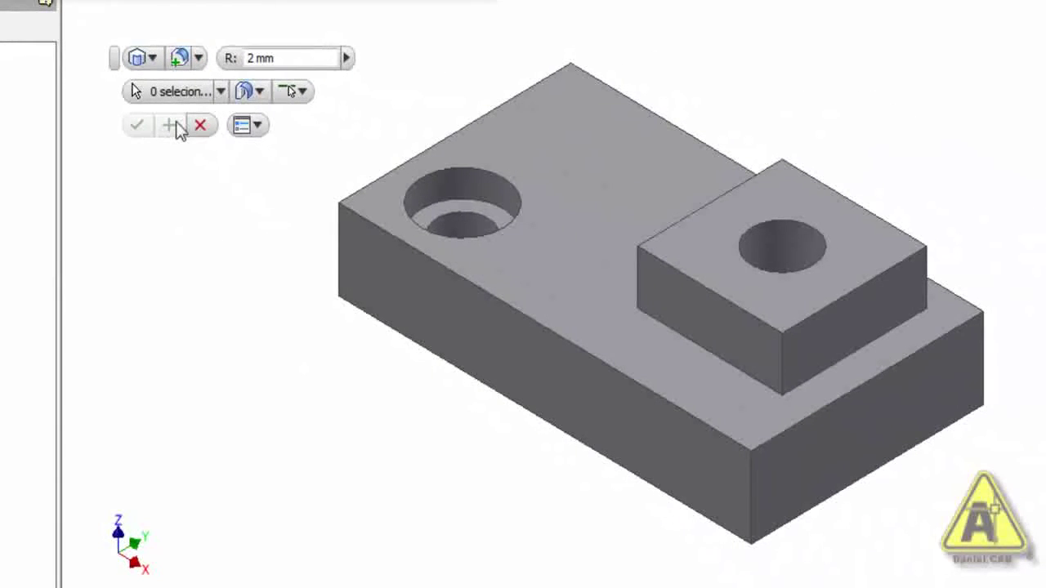
Set up a constant-radius edge fillet of 5 mm on the front long top edge of the base block.
{"action": "left_click", "coordinate": [154, 59]}
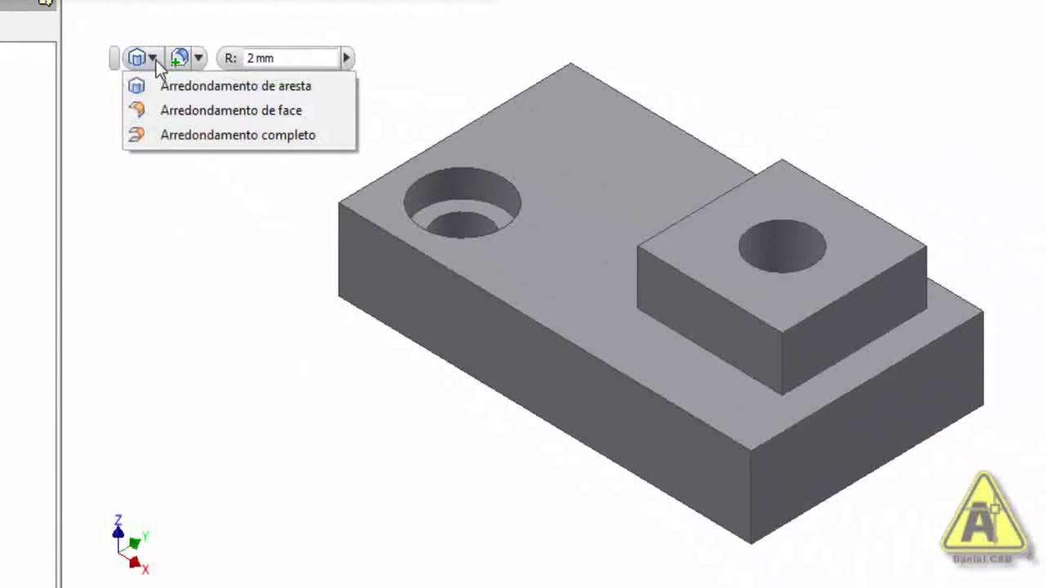
{"action": "left_click", "coordinate": [154, 67]}
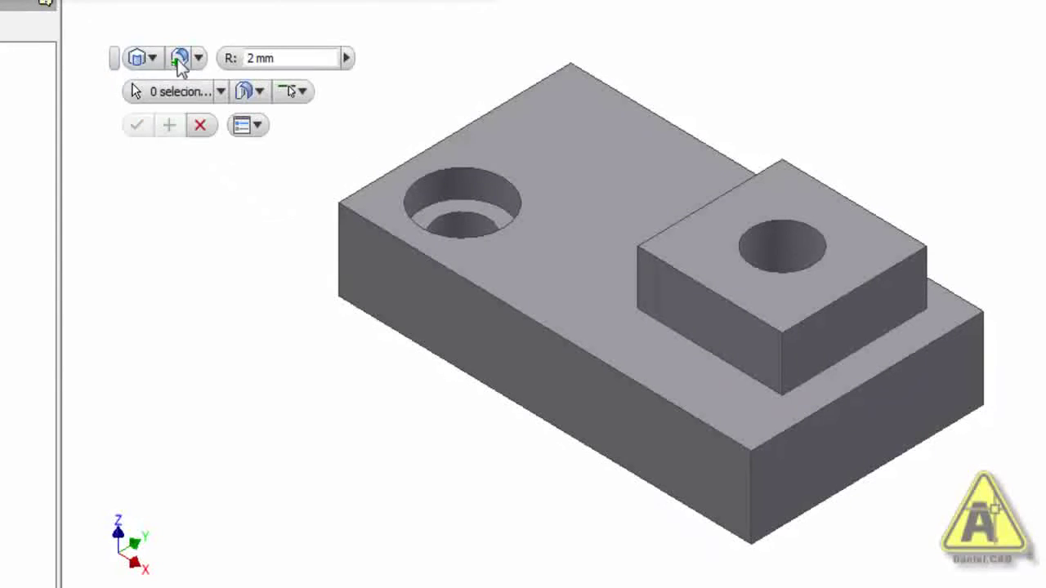
{"action": "left_click", "coordinate": [199, 59]}
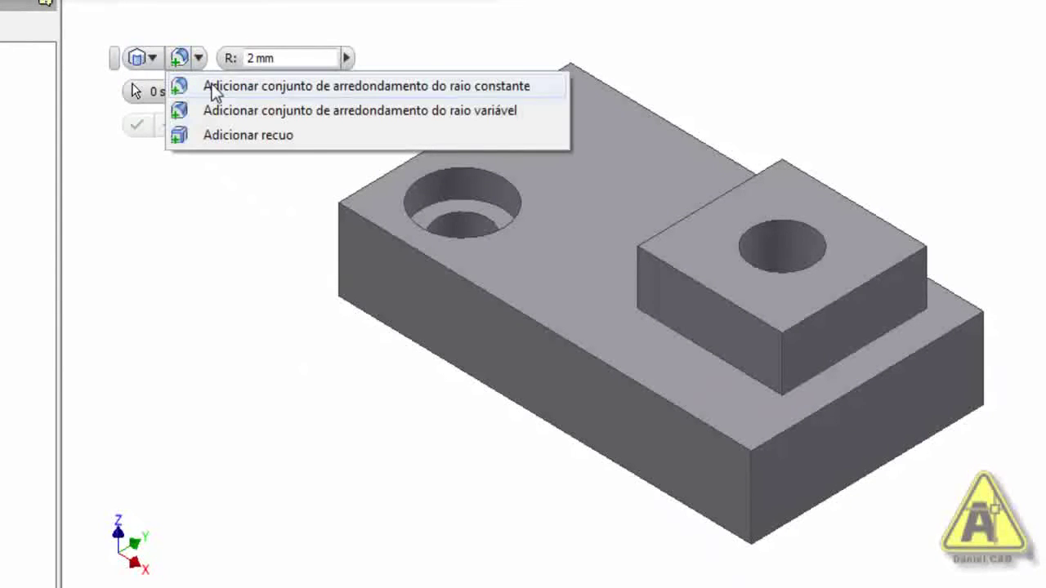
{"action": "left_click", "coordinate": [205, 85]}
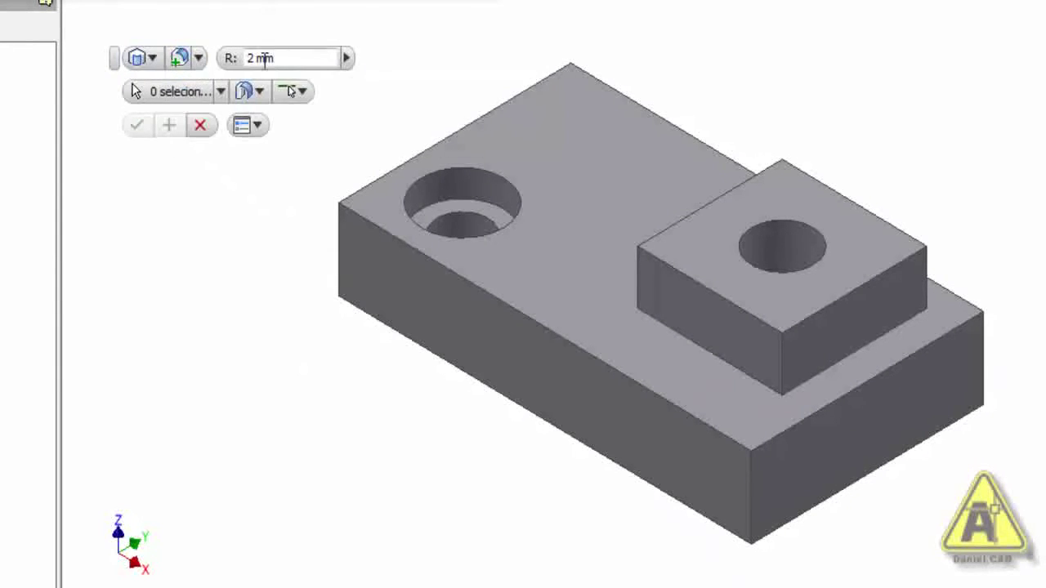
{"action": "left_click_drag", "start_coordinate": [276, 57], "coordinate": [241, 57]}
{"action": "type", "text": "5"}
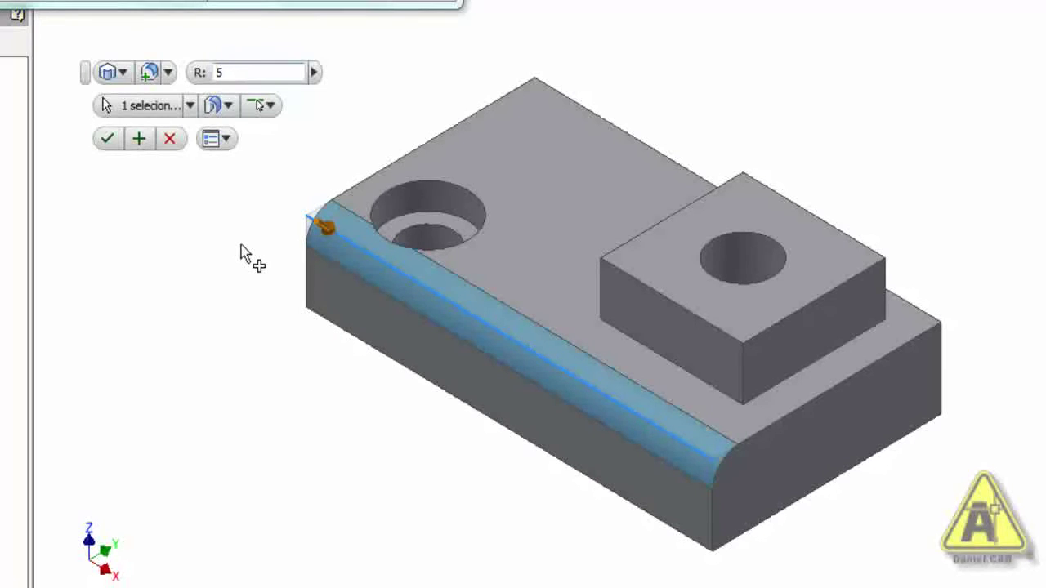
{"action": "left_click", "coordinate": [249, 72]}
Add the remaining three top edges of the base block to the 5 mm fillet selection.
{"action": "scroll", "coordinate": [440, 225], "scroll_direction": "up", "scroll_amount": 6}
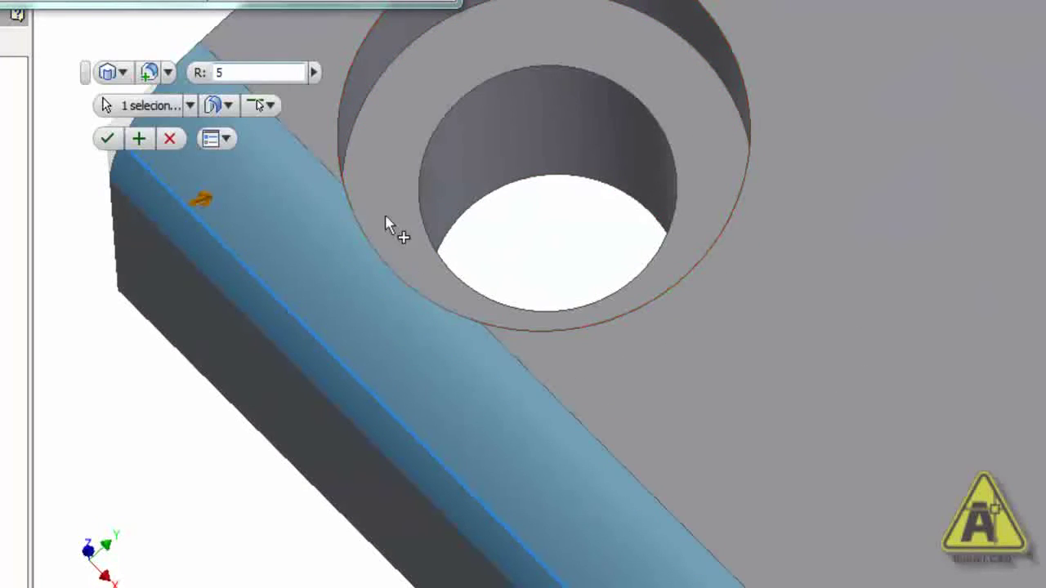
{"action": "scroll", "coordinate": [535, 222], "scroll_direction": "up", "scroll_amount": 4}
{"action": "scroll", "coordinate": [541, 226], "scroll_direction": "down", "scroll_amount": 7}
{"action": "middle_click_drag", "start_coordinate": [582, 281], "coordinate": [580, 211], "text": "shift"}
{"action": "scroll", "coordinate": [574, 200], "scroll_direction": "down", "scroll_amount": 3}
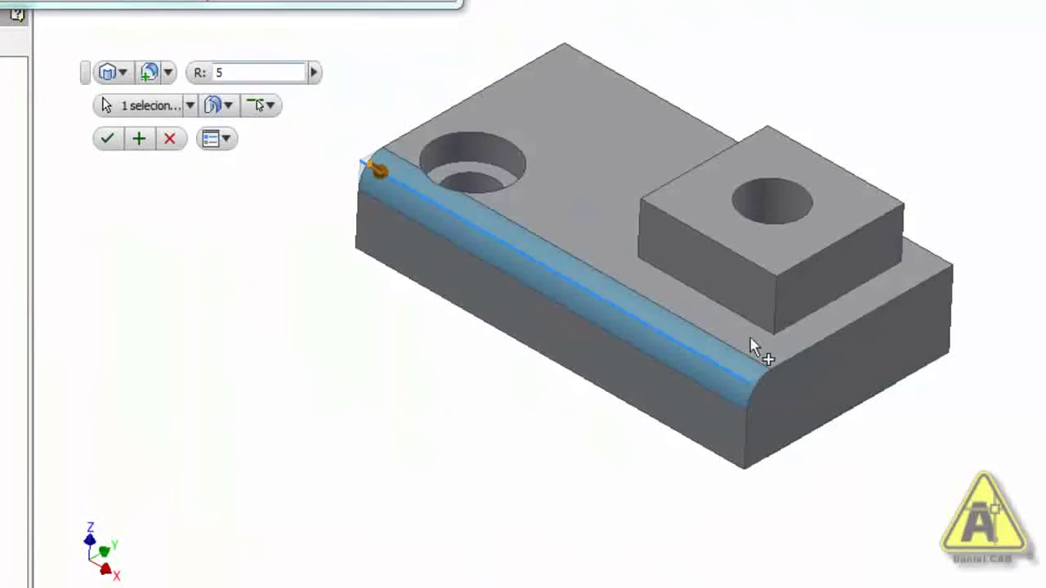
{"action": "left_click", "coordinate": [797, 361]}
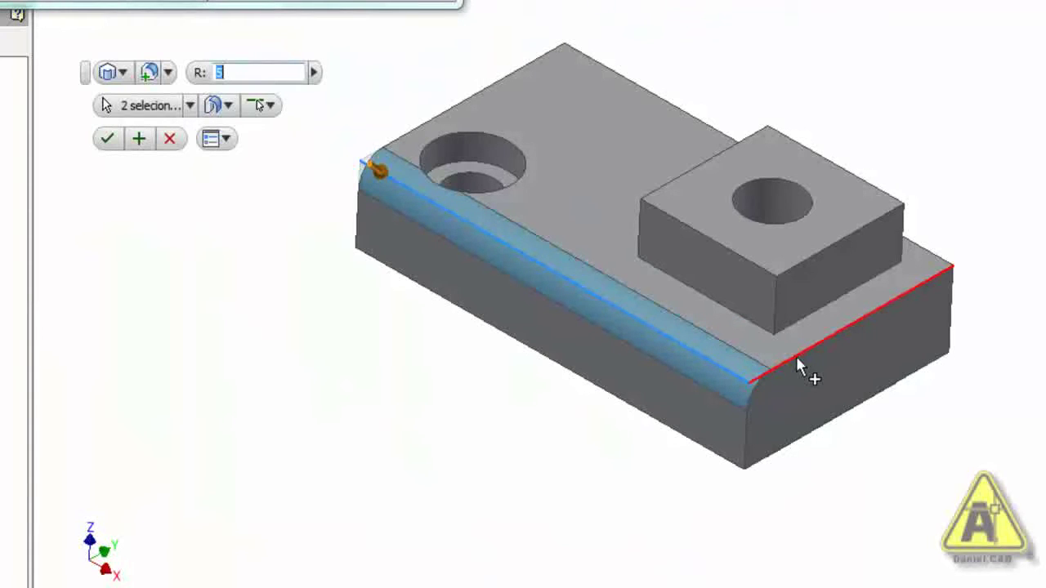
{"action": "middle_click_drag", "start_coordinate": [957, 420], "coordinate": [749, 330], "text": "shift"}
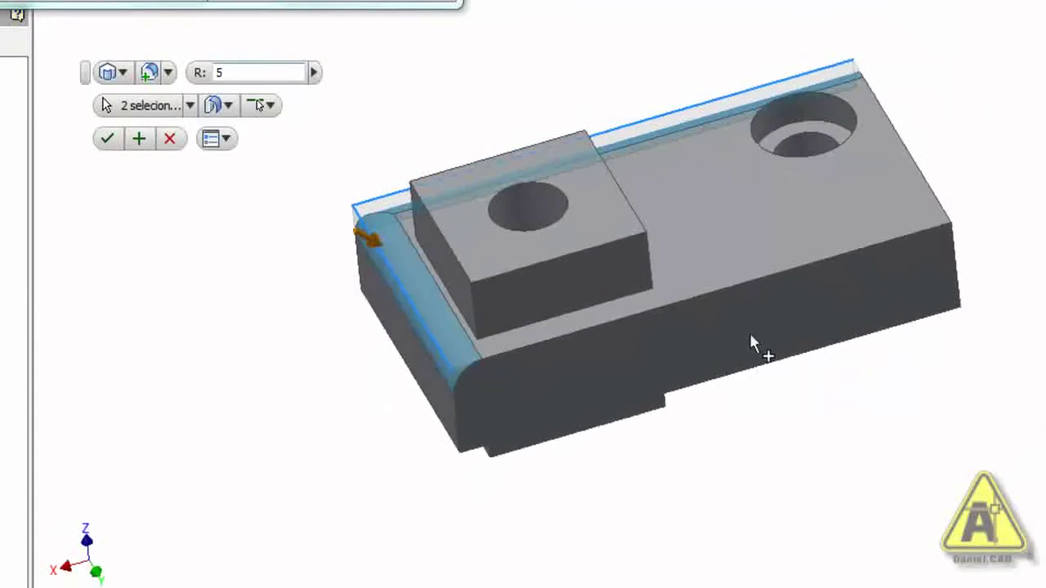
{"action": "left_click", "coordinate": [748, 280]}
{"action": "mouse_move", "coordinate": [755, 374]}
{"action": "middle_mouse_down", "text": "shift"}
{"action": "mouse_move", "coordinate": [579, 420]}
{"action": "mouse_move", "coordinate": [626, 432]}
{"action": "mouse_move", "coordinate": [752, 362]}
{"action": "middle_mouse_up", "text": "shift"}
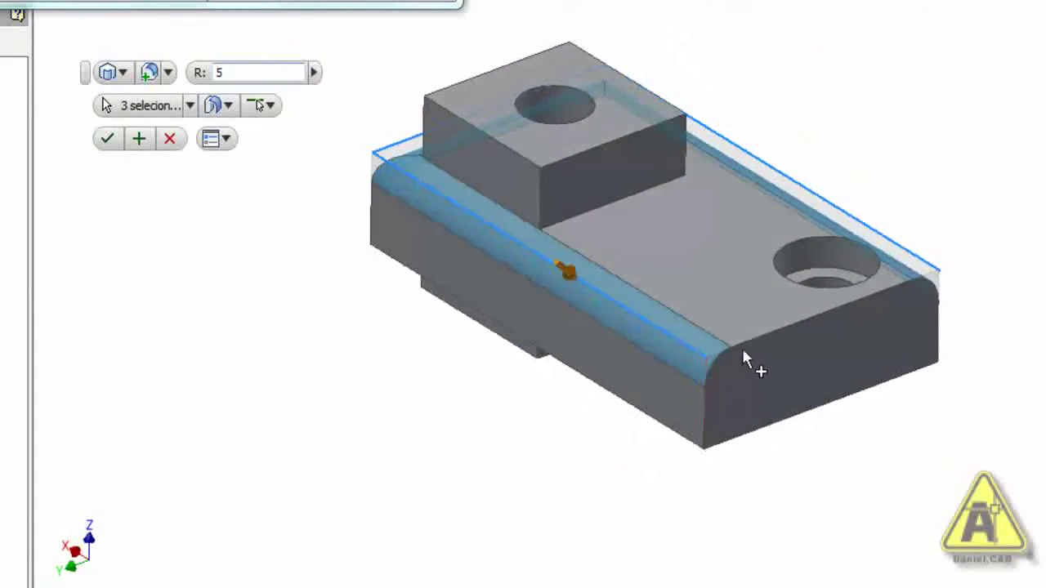
{"action": "left_click", "coordinate": [758, 353]}
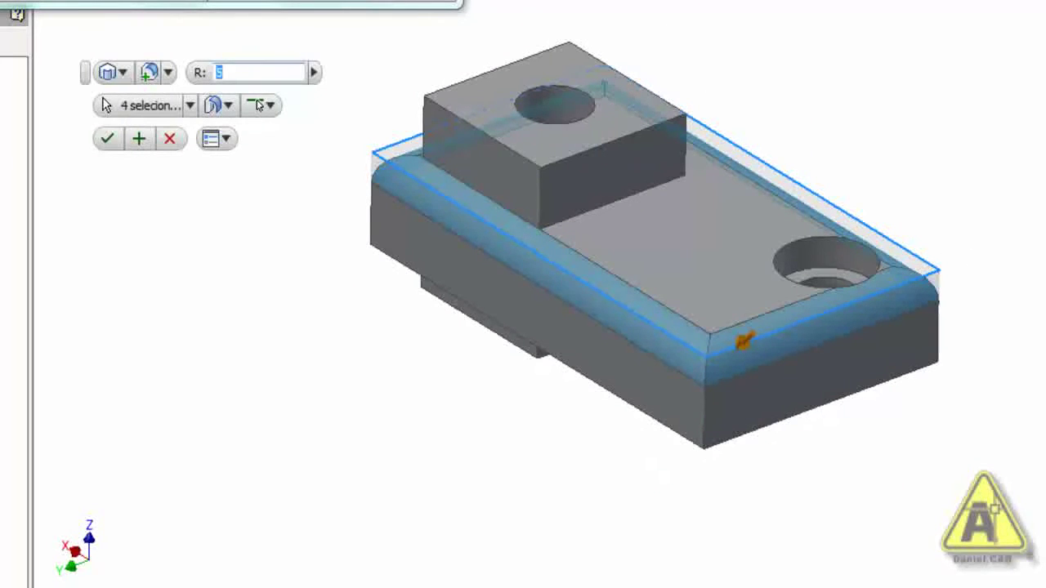
Set the radius of the four-edge fillet on the base block to 3 mm.
{"action": "key", "text": "F6"}
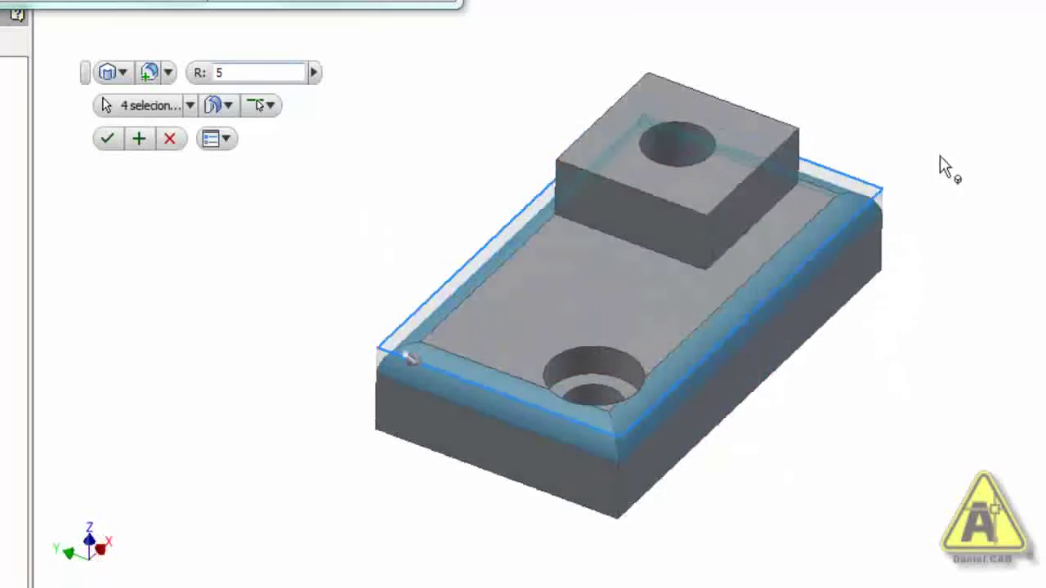
{"action": "scroll", "coordinate": [455, 152], "scroll_direction": "down", "scroll_amount": 5}
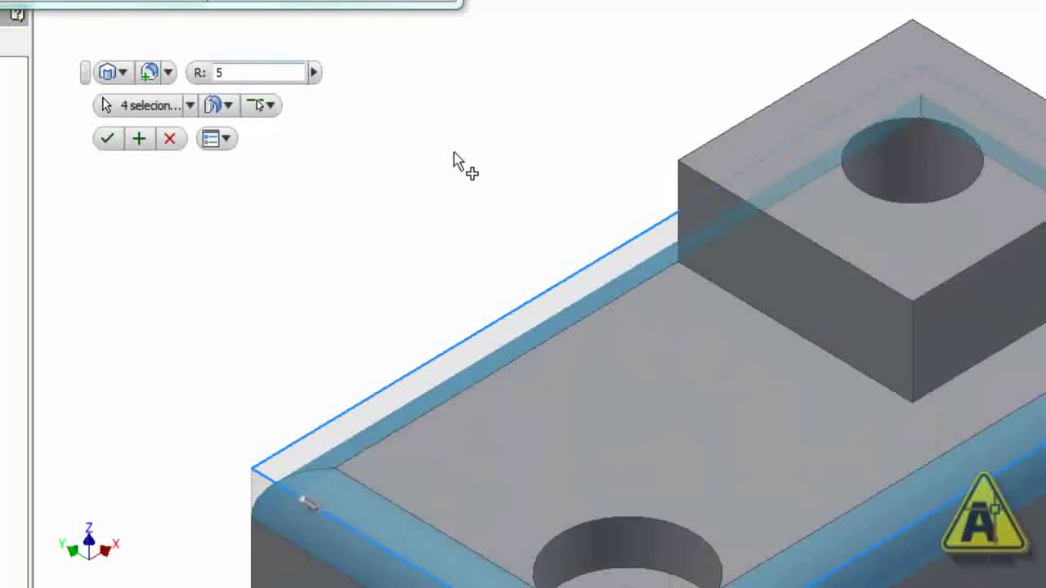
{"action": "scroll", "coordinate": [454, 153], "scroll_direction": "up", "scroll_amount": 4}
{"action": "middle_click_drag", "start_coordinate": [492, 176], "coordinate": [432, 156]}
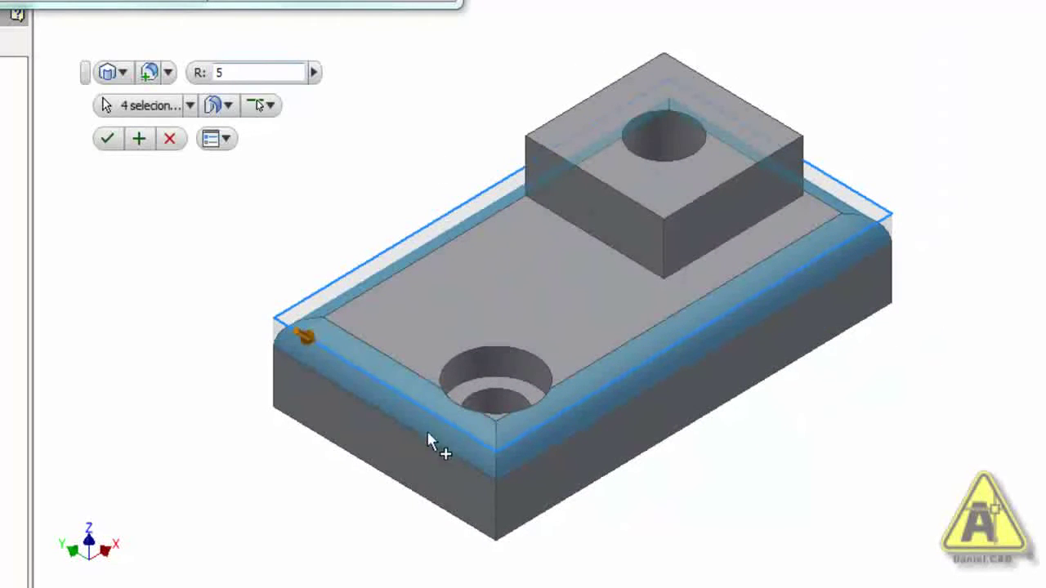
{"action": "left_click", "coordinate": [259, 104]}
{"action": "left_click_drag", "start_coordinate": [228, 78], "coordinate": [212, 87]}
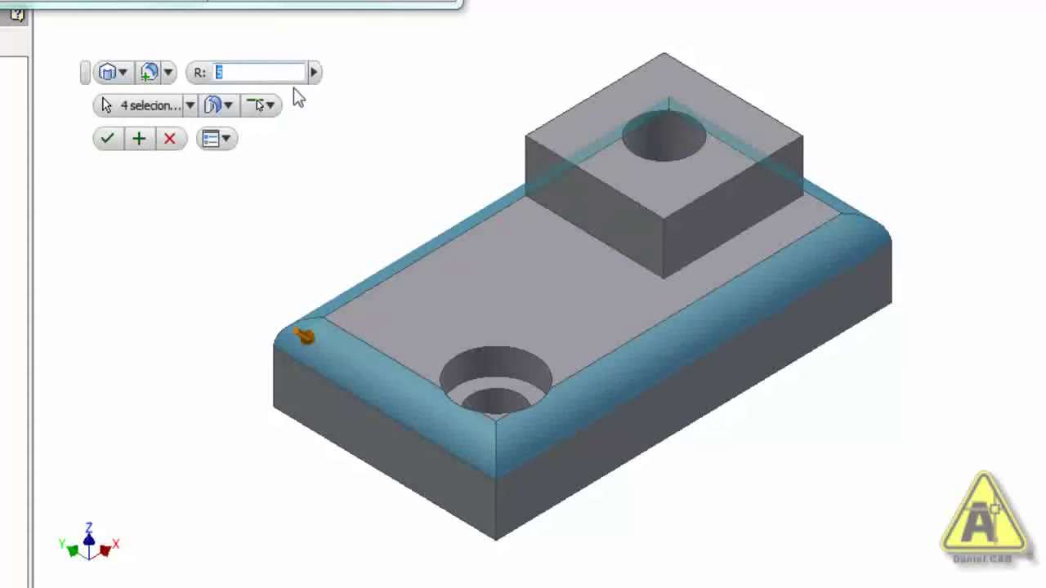
{"action": "type", "text": "3"}
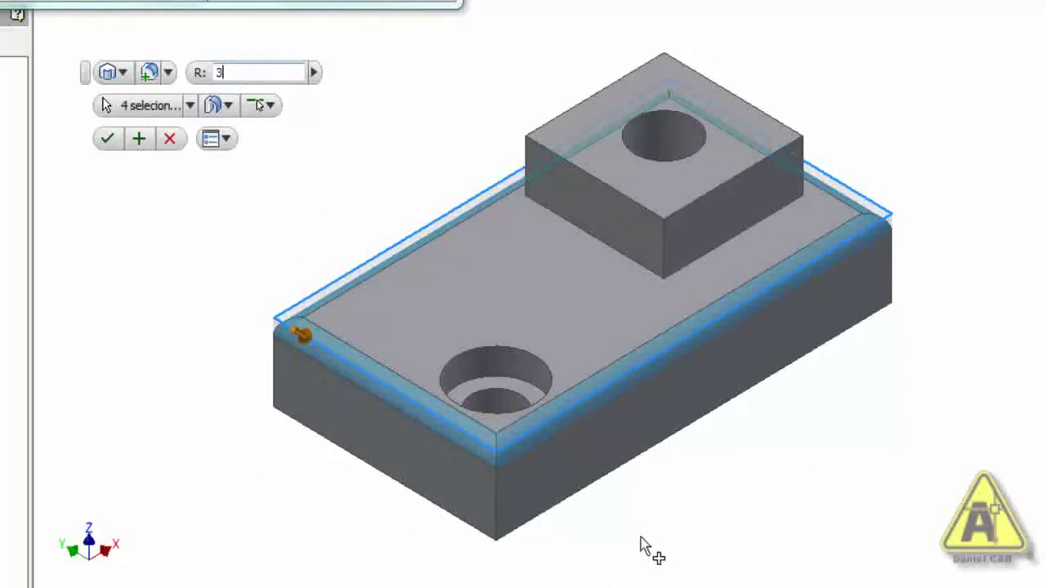
Vary the fillet radius with the manipulator arrow on the edge, through 7.5 mm and 0.25 mm, ending at 4.75 mm.
{"action": "left_click", "coordinate": [260, 105]}
{"action": "middle_click_drag", "start_coordinate": [427, 361], "coordinate": [357, 357], "text": "shift"}
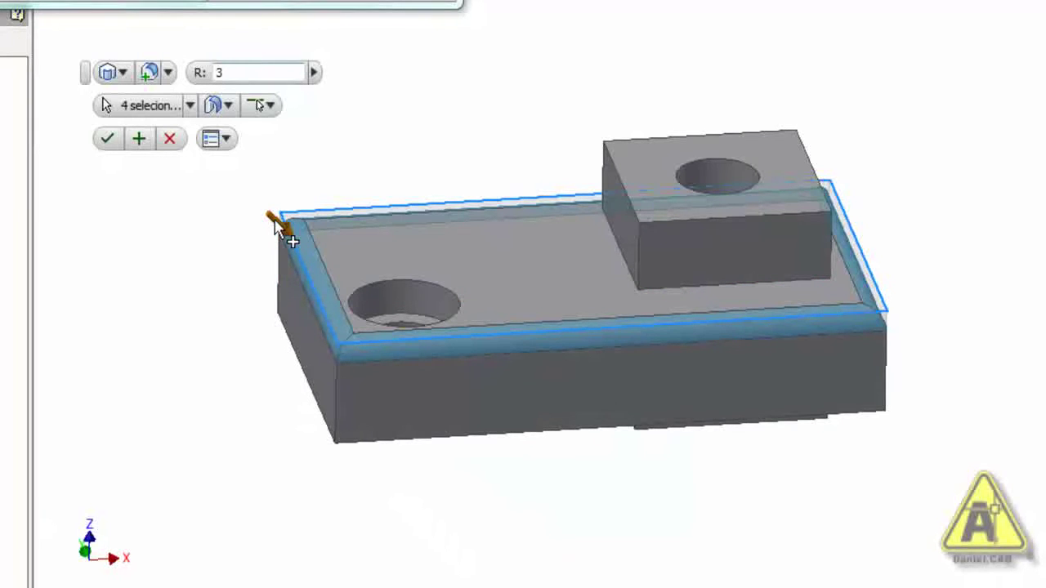
{"action": "scroll", "coordinate": [276, 227], "scroll_direction": "up", "scroll_amount": 5}
{"action": "left_click_drag", "start_coordinate": [343, 280], "coordinate": [386, 316]}
{"action": "scroll", "coordinate": [195, 234], "scroll_direction": "down", "scroll_amount": 3}
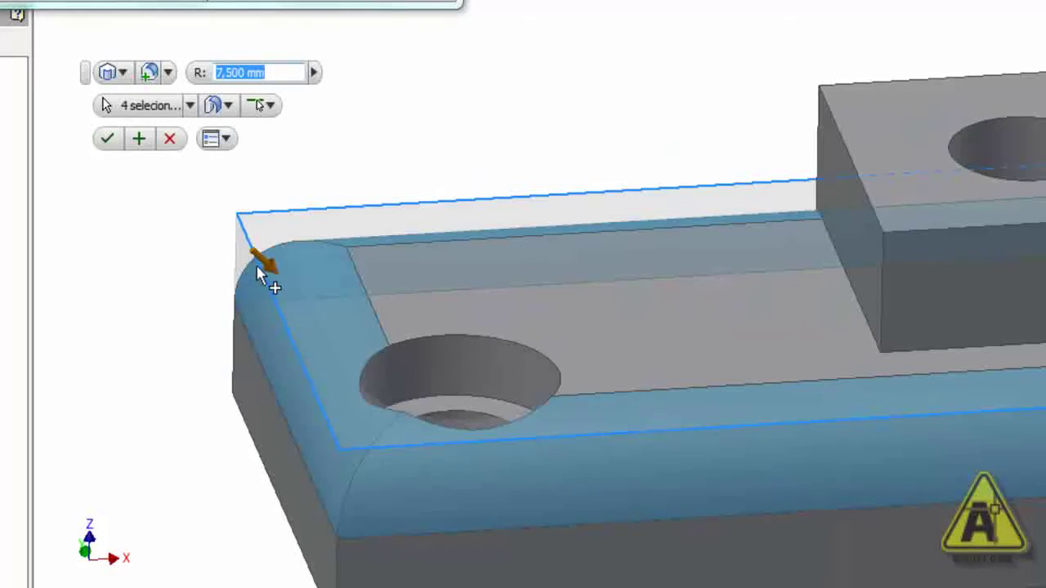
{"action": "left_click_drag", "start_coordinate": [264, 262], "coordinate": [234, 247]}
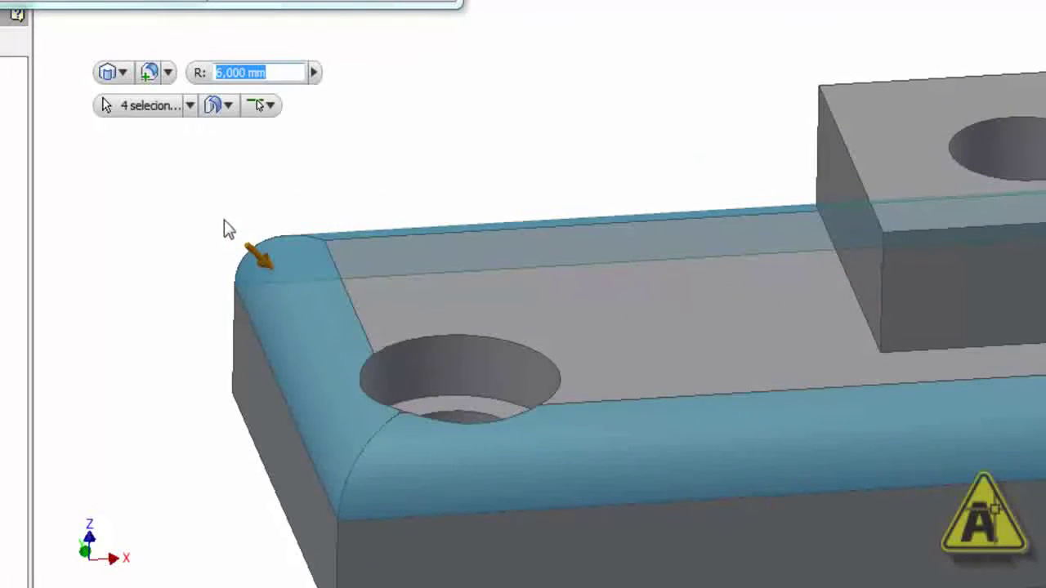
{"action": "left_click_drag", "start_coordinate": [266, 265], "coordinate": [284, 291]}
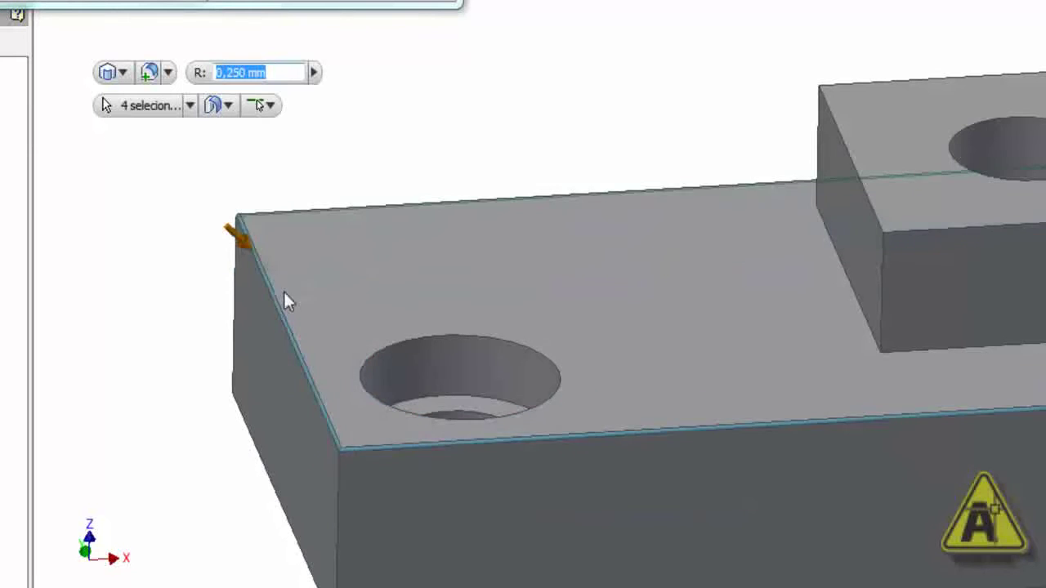
{"action": "mouse_move", "coordinate": [260, 244]}
{"action": "left_mouse_down"}
{"action": "mouse_move", "coordinate": [257, 235]}
{"action": "mouse_move", "coordinate": [267, 256]}
{"action": "left_mouse_up"}
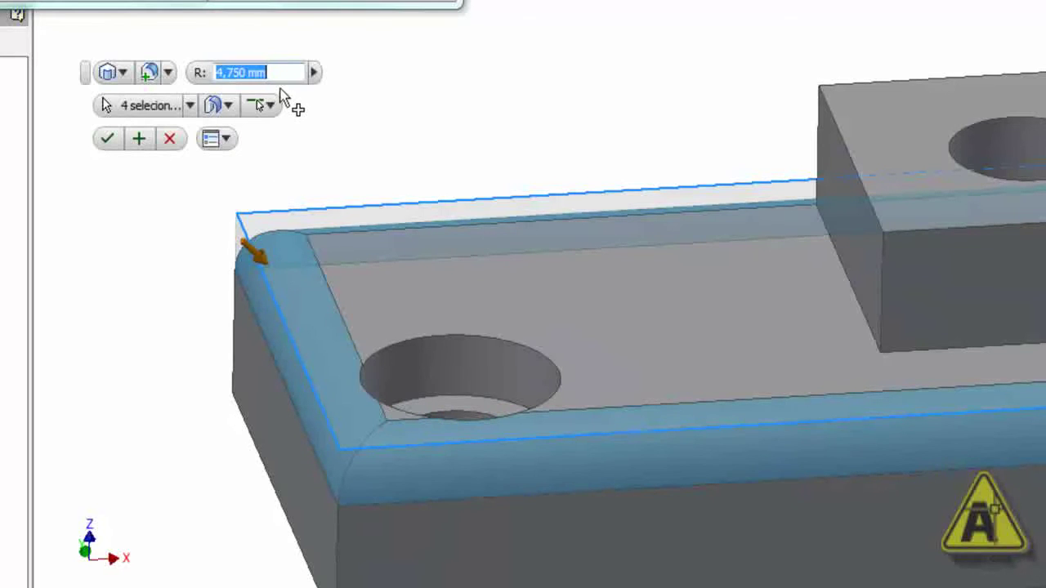
Replace the manipulator-adjusted fillet radius with an exact value of 3 mm.
{"action": "left_click_drag", "start_coordinate": [278, 72], "coordinate": [226, 73]}
{"action": "left_click_drag", "start_coordinate": [289, 71], "coordinate": [203, 81]}
{"action": "type", "text": "3"}
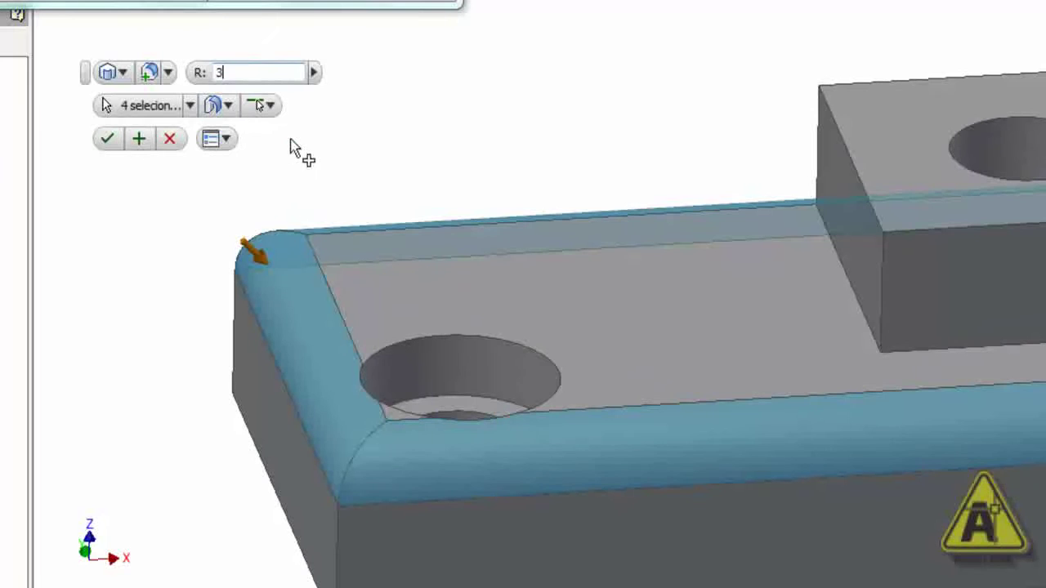
{"action": "scroll", "coordinate": [294, 153], "scroll_direction": "down", "scroll_amount": 3}
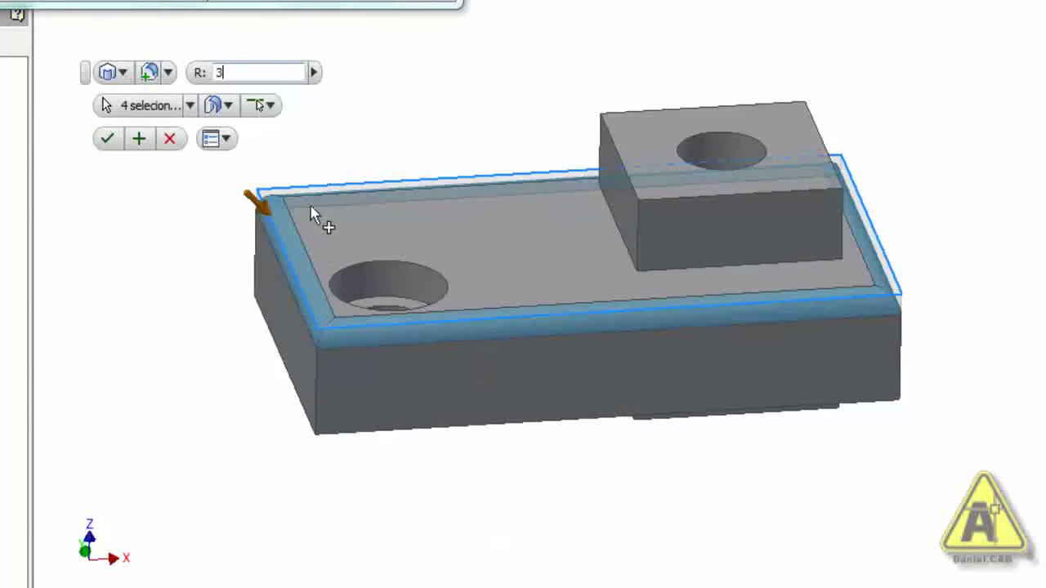
Apply the 3 mm fillet to the base block's four top edges and locate its feature in the model tree.
{"action": "key", "text": "F6"}
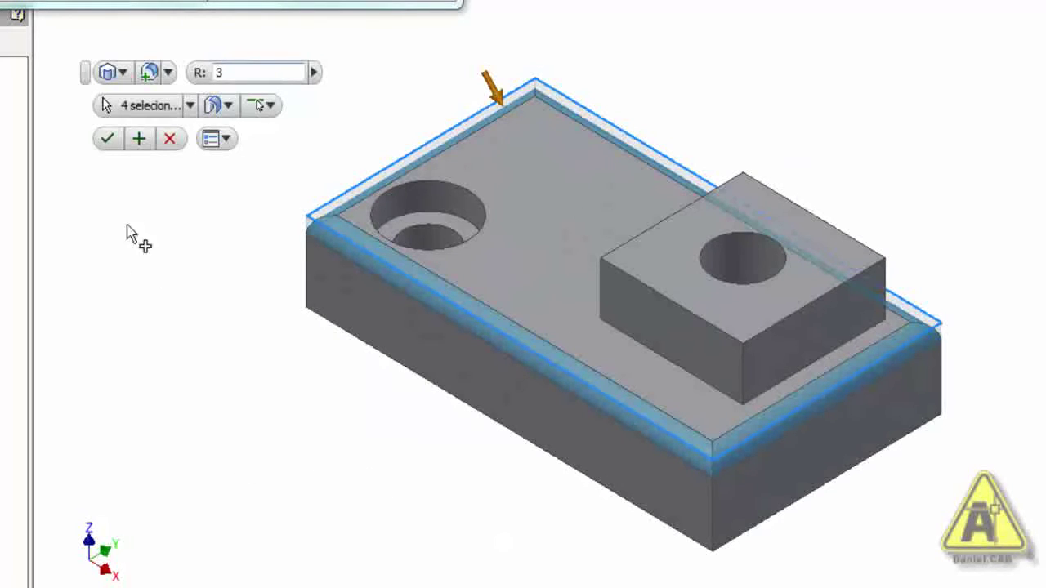
{"action": "left_click", "coordinate": [112, 148]}
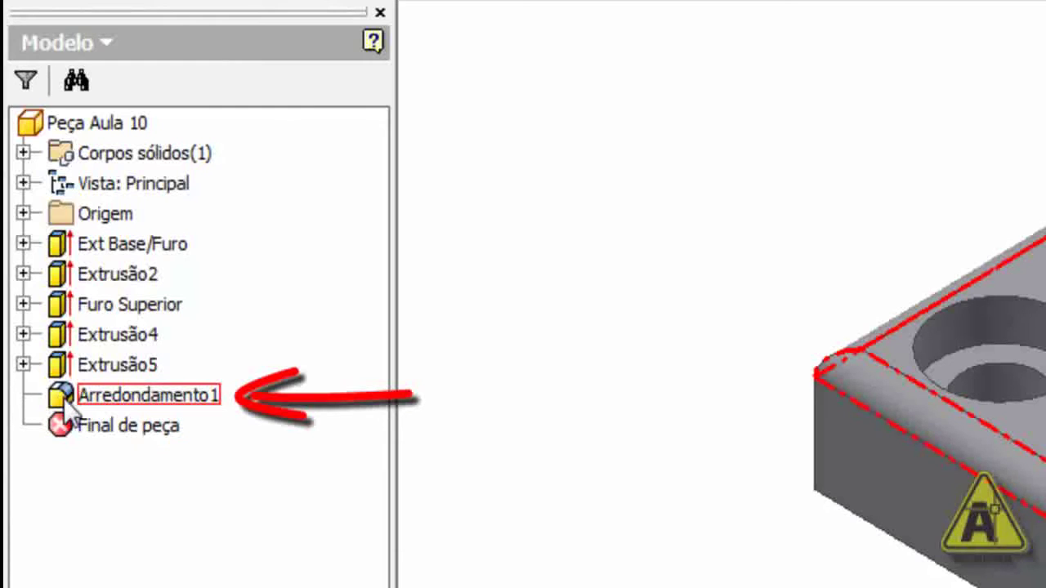
{"action": "left_click", "coordinate": [149, 396]}
{"action": "left_click", "coordinate": [558, 302]}
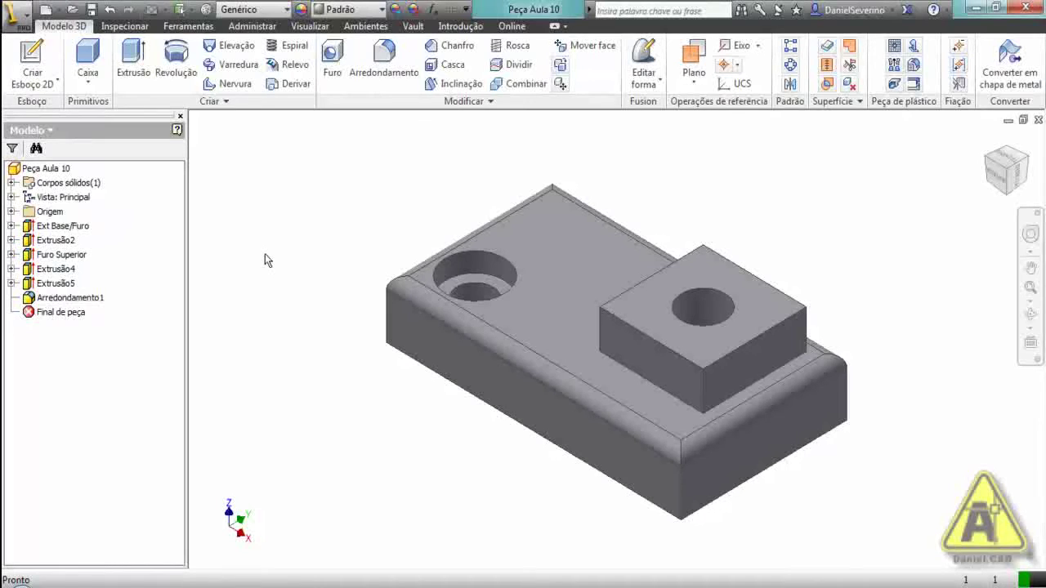
Edit the base block's 3 mm fillet so that it also rounds the four vertical corner edges.
{"action": "double_click", "coordinate": [30, 300]}
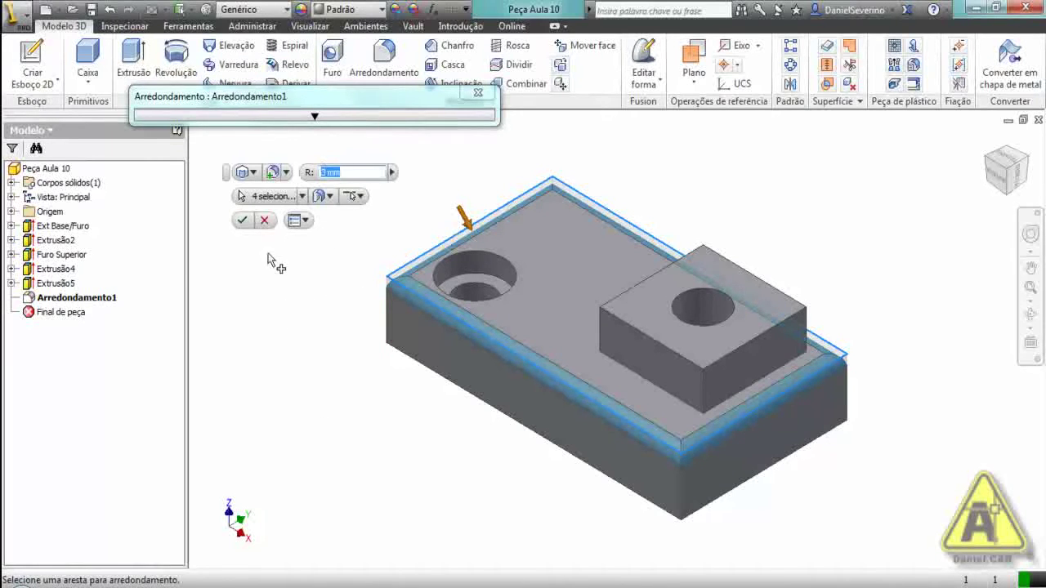
{"action": "left_click", "coordinate": [271, 201]}
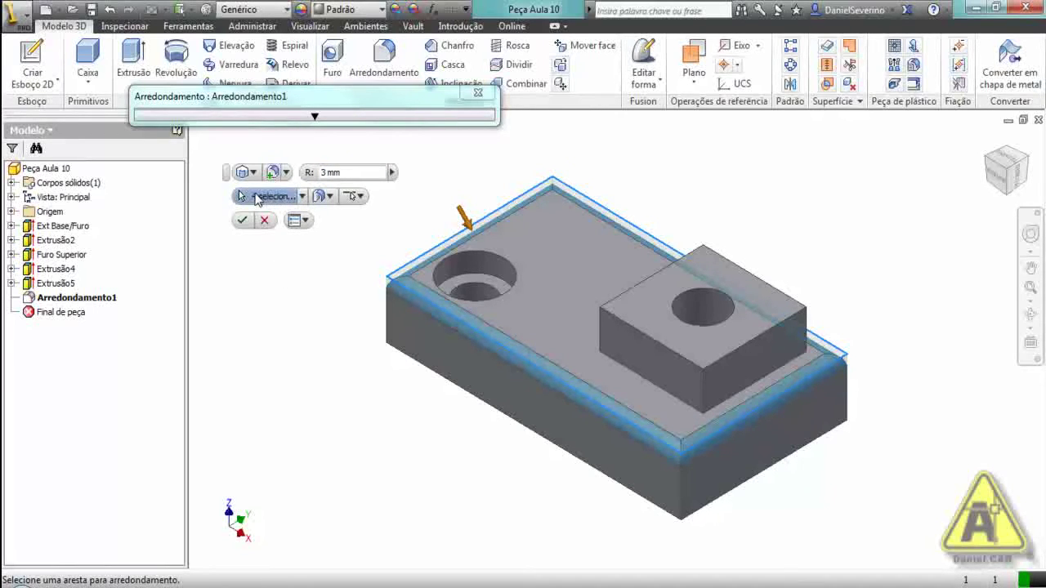
{"action": "left_click", "coordinate": [387, 313]}
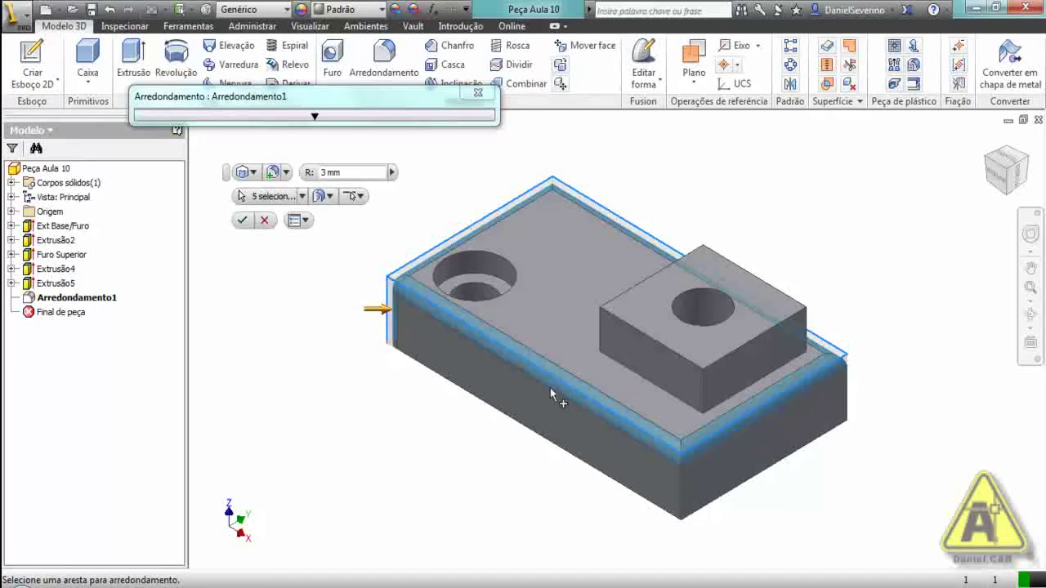
{"action": "left_click", "coordinate": [849, 401]}
{"action": "middle_click_drag", "start_coordinate": [868, 416], "coordinate": [644, 477], "text": "shift"}
{"action": "left_click_drag", "start_coordinate": [715, 546], "coordinate": [748, 497]}
{"action": "left_click", "coordinate": [752, 496]}
{"action": "left_click_drag", "start_coordinate": [507, 485], "coordinate": [470, 372]}
{"action": "key", "text": "F6"}
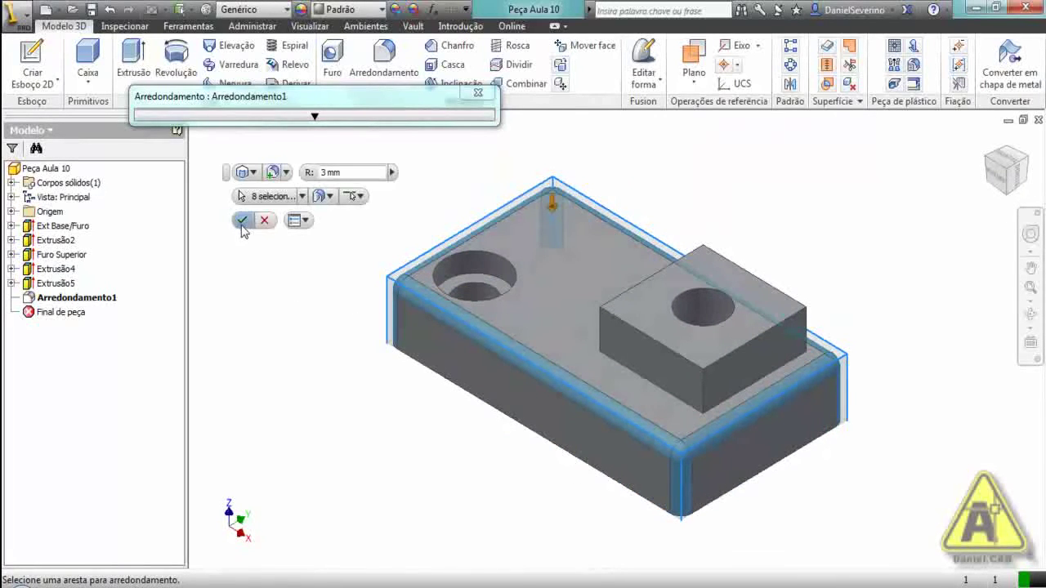
{"action": "left_click", "coordinate": [242, 220]}
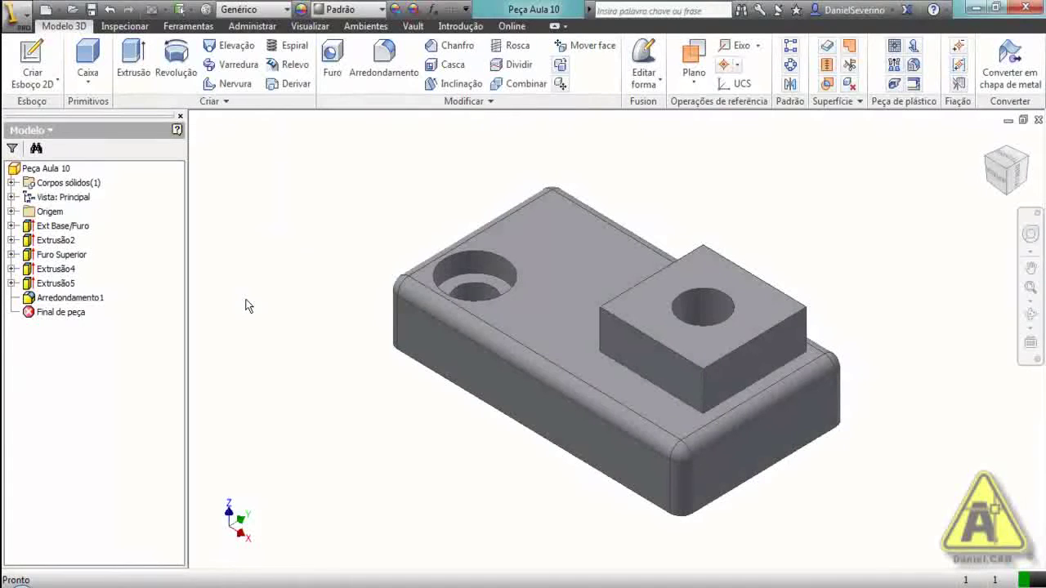
Edit the base block's fillet and set its radius to 3.5 mm.
{"action": "scroll", "coordinate": [247, 305], "scroll_direction": "up", "scroll_amount": 3}
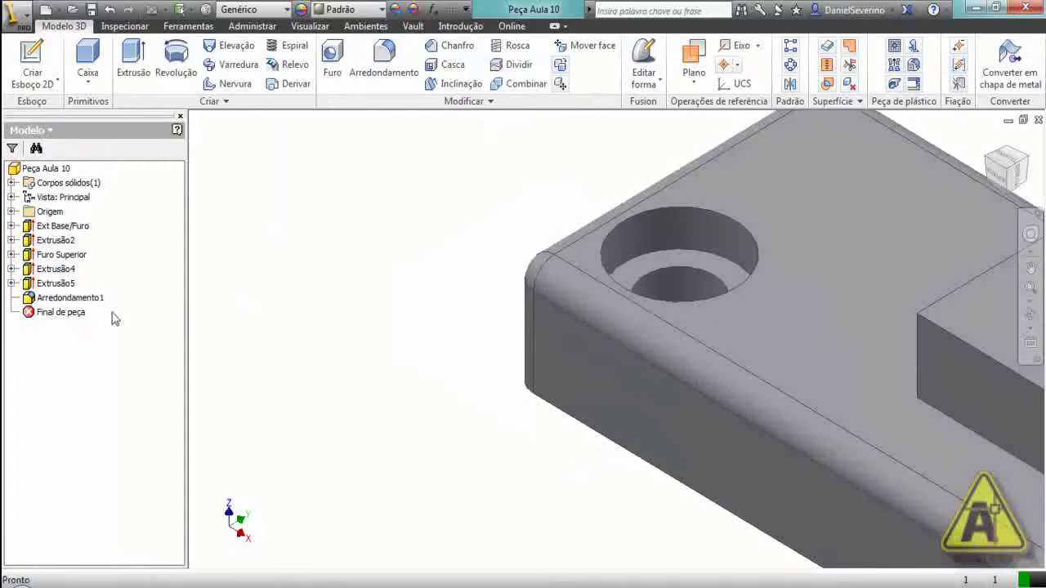
{"action": "scroll", "coordinate": [318, 329], "scroll_direction": "down", "scroll_amount": 2}
{"action": "scroll", "coordinate": [323, 326], "scroll_direction": "down", "scroll_amount": 3}
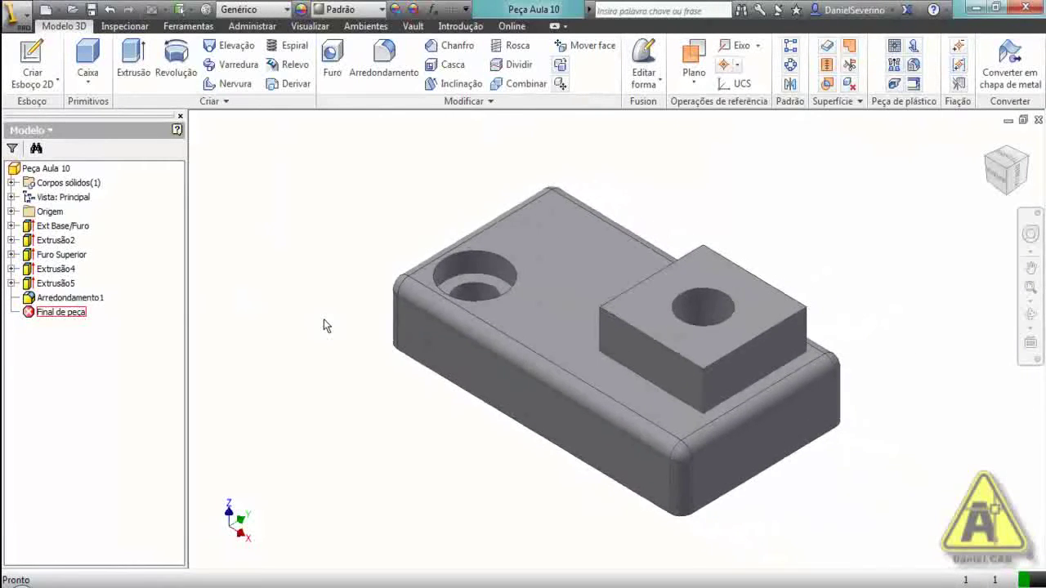
{"action": "double_click", "coordinate": [30, 299]}
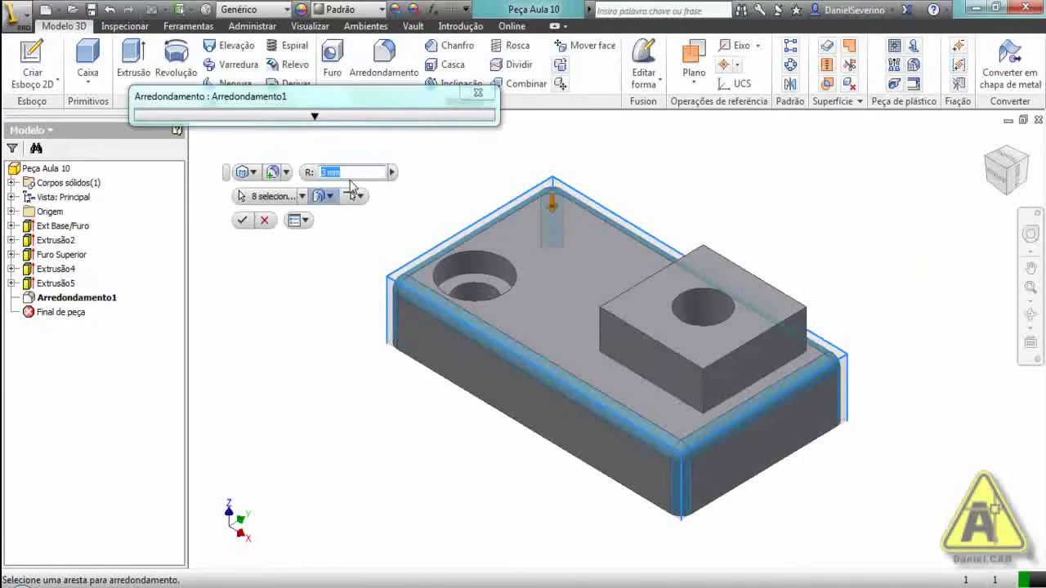
{"action": "type", "text": "3.5"}
{"action": "key", "text": "Return"}
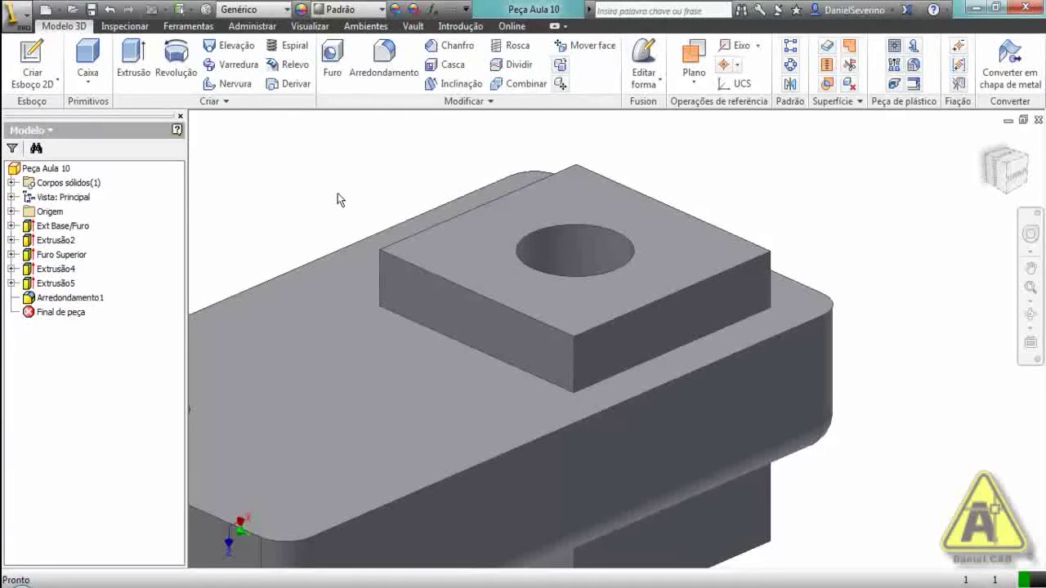
Start a variable-radius fillet with a 3 mm radius on the outer edge of the square boss on the block's underside.
{"action": "left_click", "coordinate": [384, 58]}
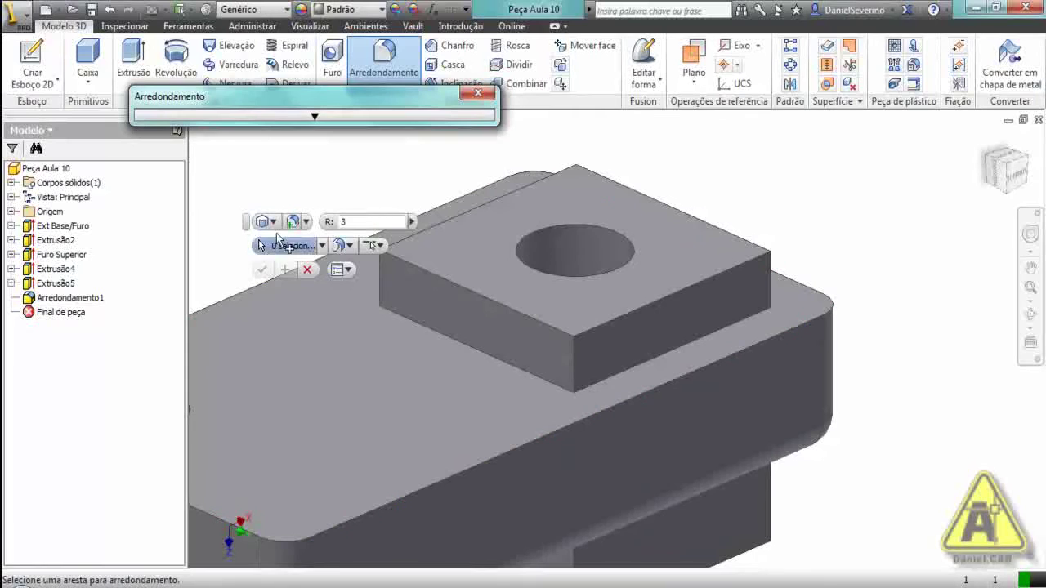
{"action": "left_click", "coordinate": [306, 222]}
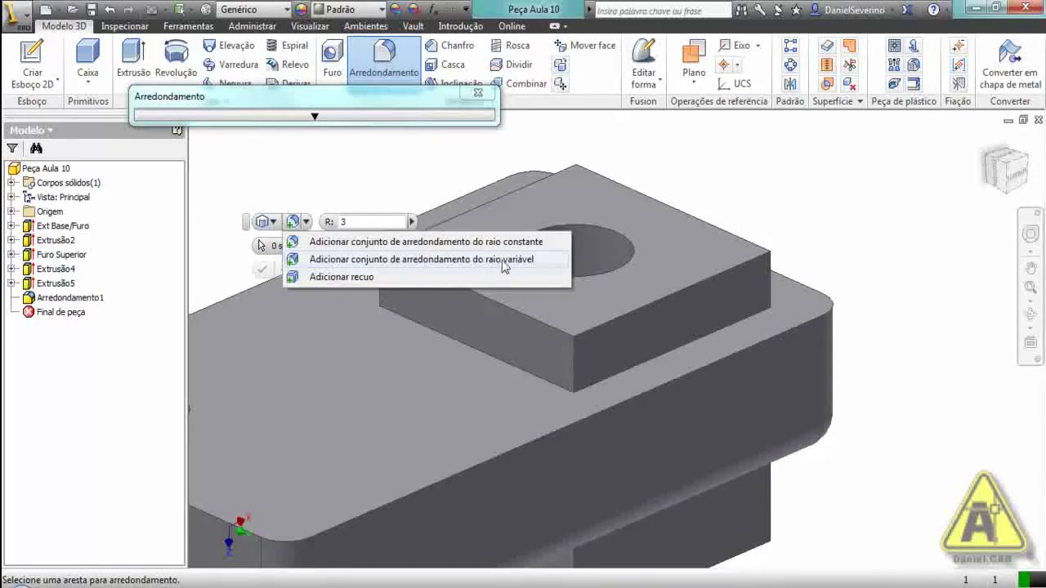
{"action": "left_click", "coordinate": [354, 260]}
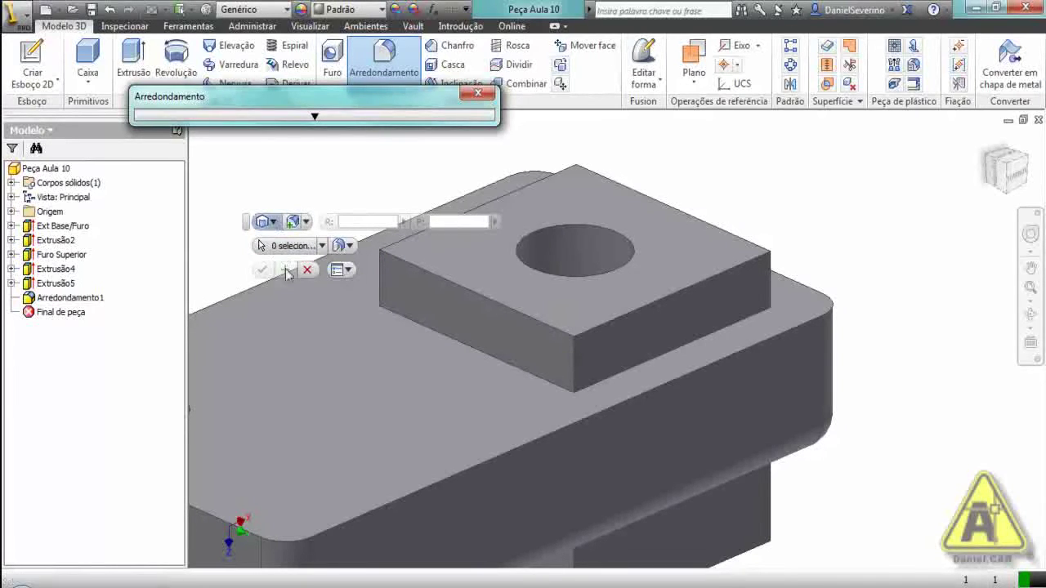
{"action": "left_click", "coordinate": [600, 330]}
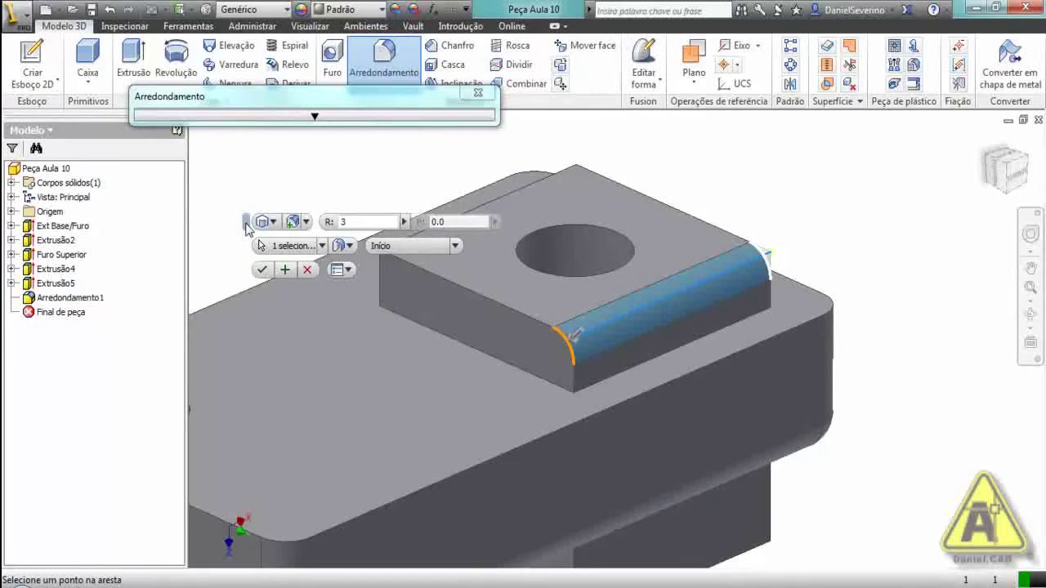
{"action": "left_click_drag", "start_coordinate": [248, 227], "coordinate": [724, 131]}
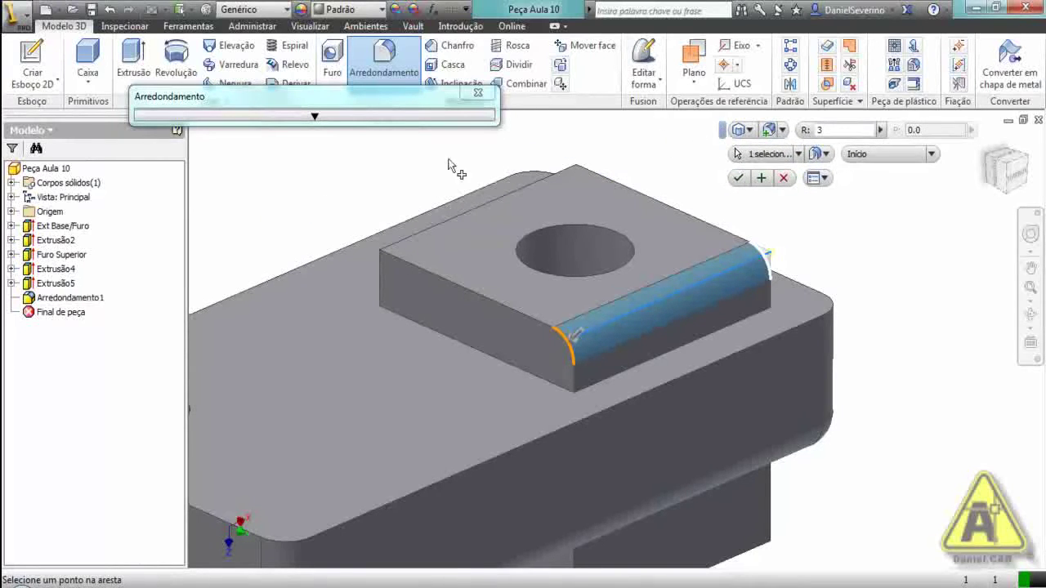
Expand the full fillet settings and set the radius at the variable fillet's end point to 5 mm.
{"action": "left_click", "coordinate": [316, 117]}
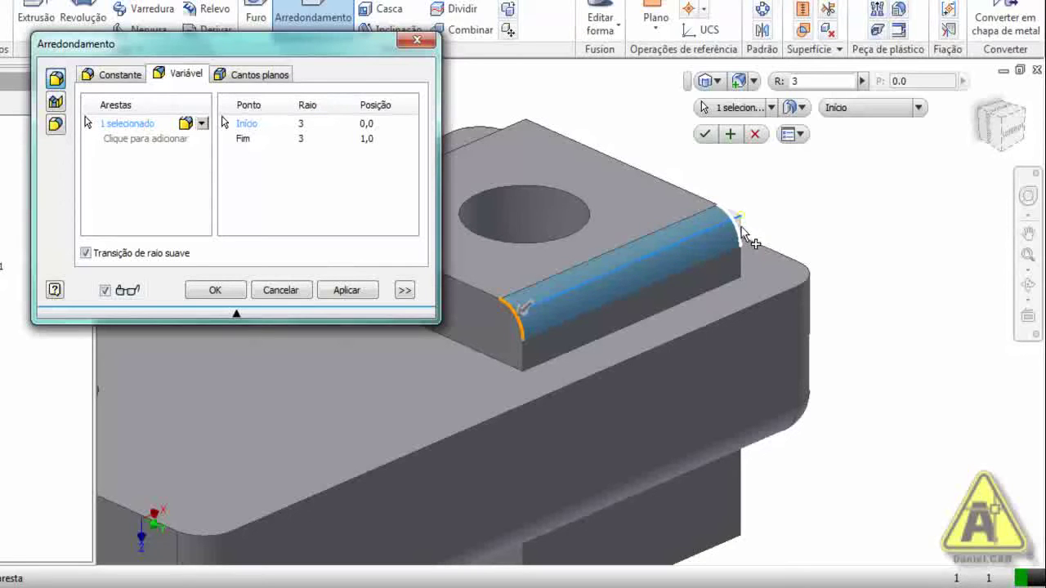
{"action": "left_click", "coordinate": [318, 141]}
{"action": "type", "text": "5"}
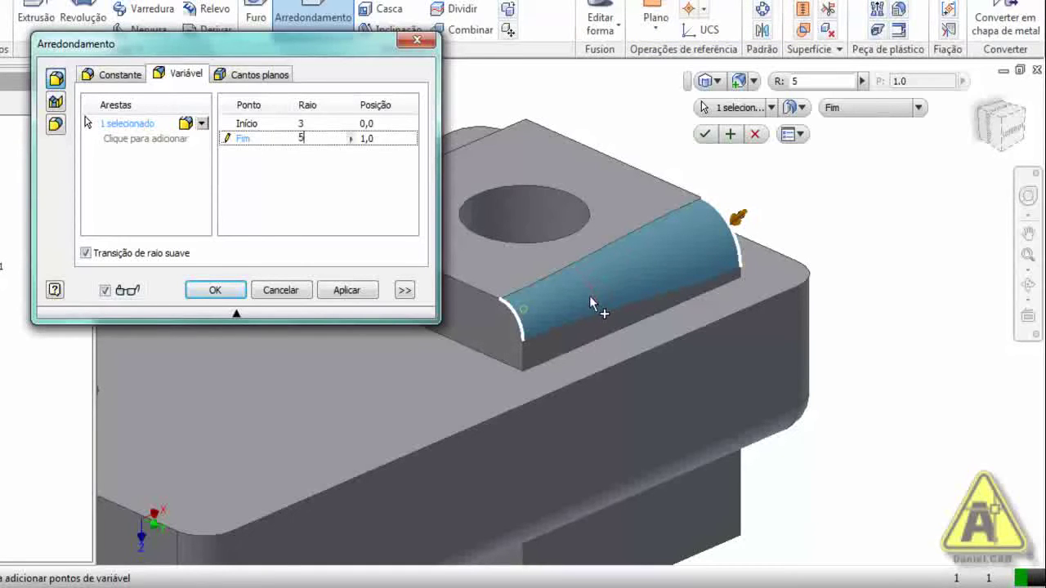
Add an intermediate point to the variable fillet at position 0.5 with a radius of 4 mm.
{"action": "left_click", "coordinate": [626, 278]}
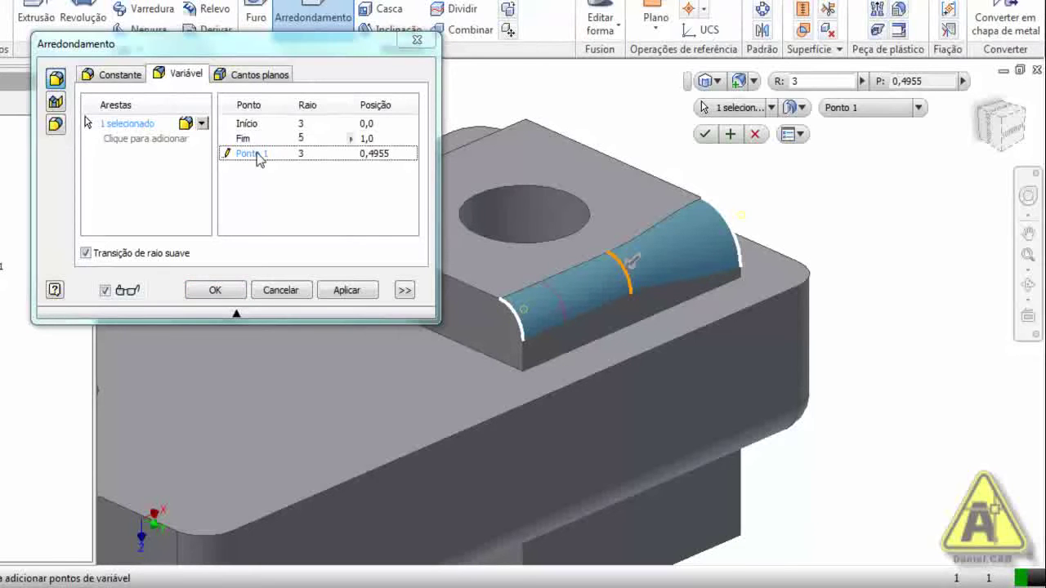
{"action": "left_click", "coordinate": [374, 153]}
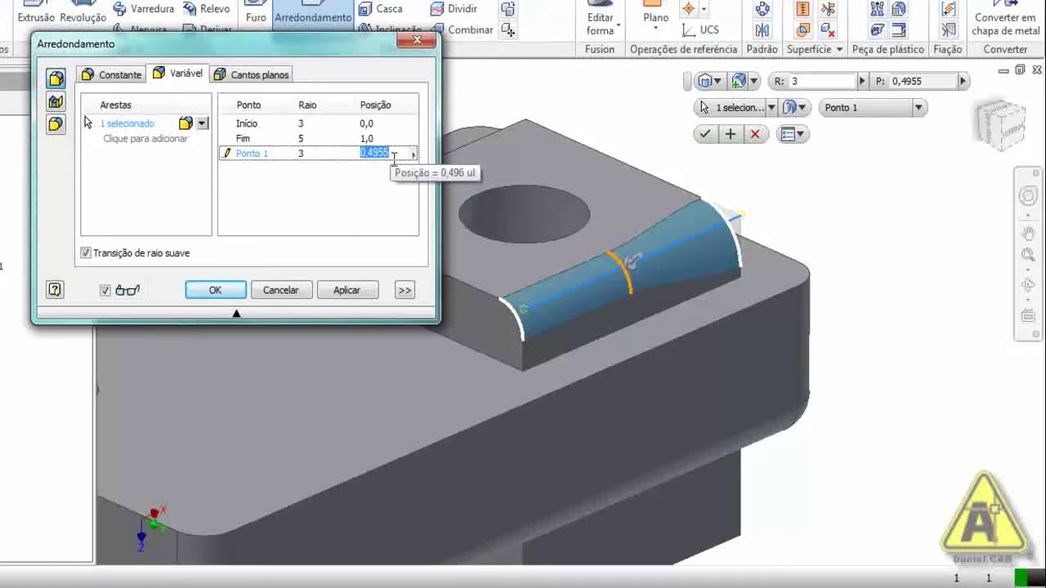
{"action": "type", "text": "0"}
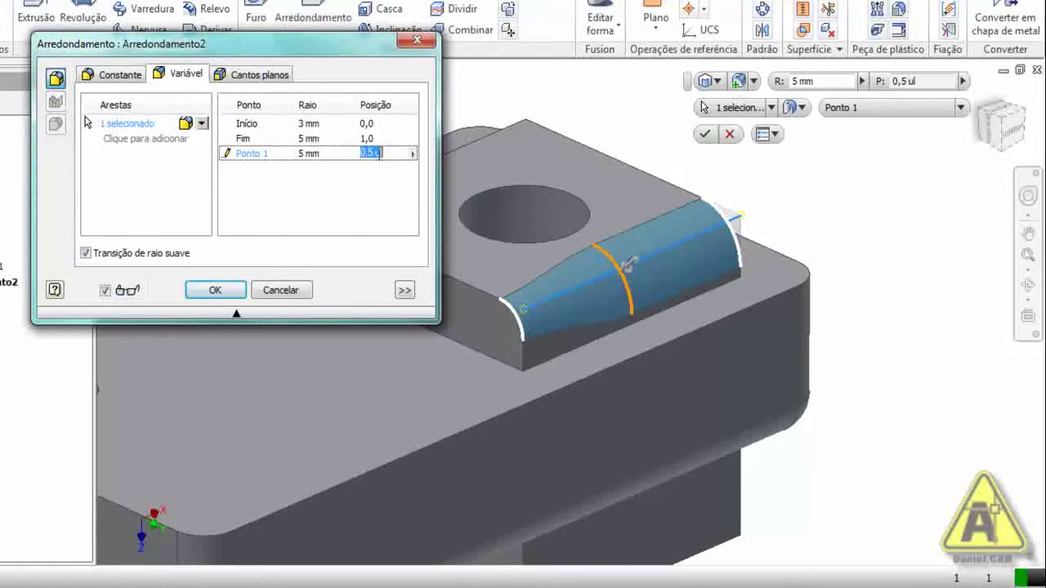
{"action": "left_click_drag", "start_coordinate": [374, 154], "coordinate": [391, 154]}
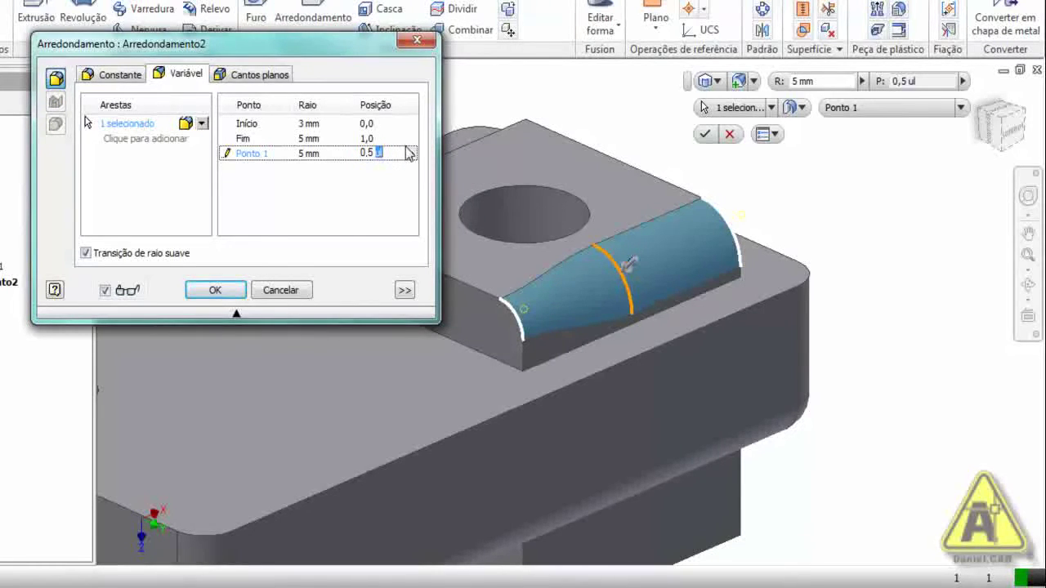
{"action": "left_click", "coordinate": [312, 155]}
{"action": "type", "text": "4"}
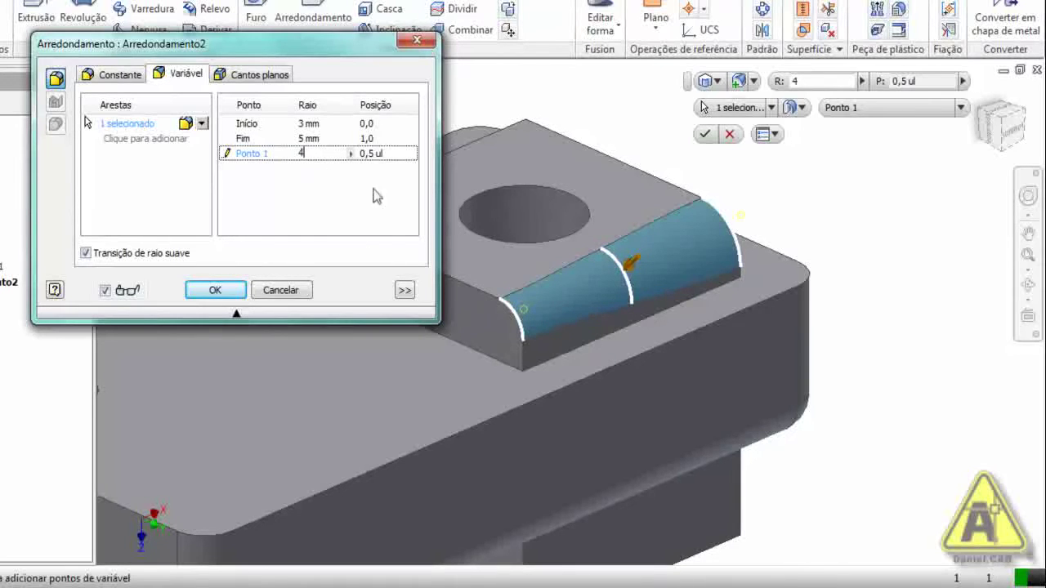
Add a second intermediate point at about position 0.76 with a 3 mm radius and apply the variable fillet.
{"action": "left_click", "coordinate": [685, 259]}
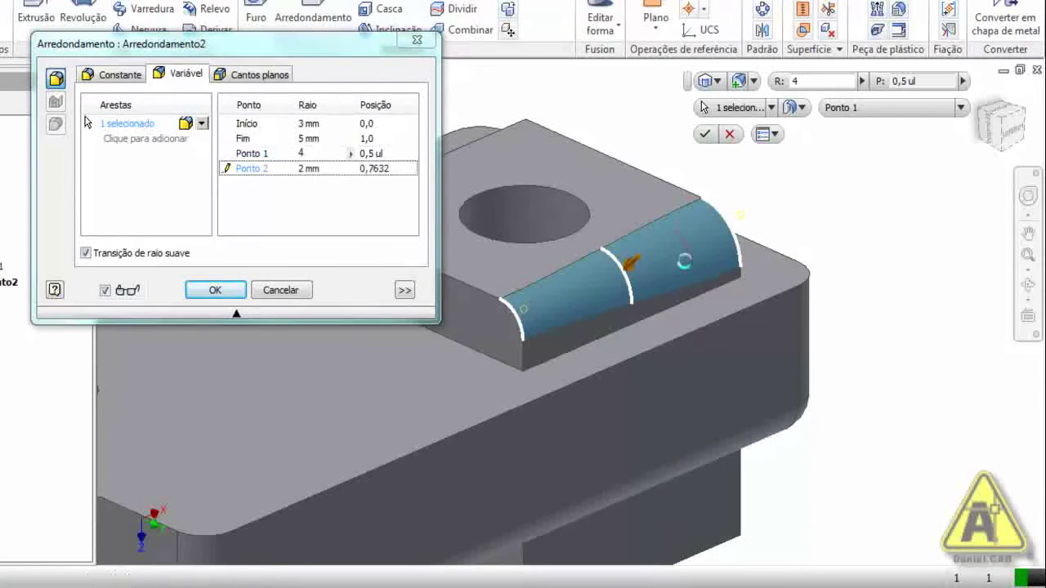
{"action": "left_click", "coordinate": [302, 170]}
{"action": "type", "text": "3"}
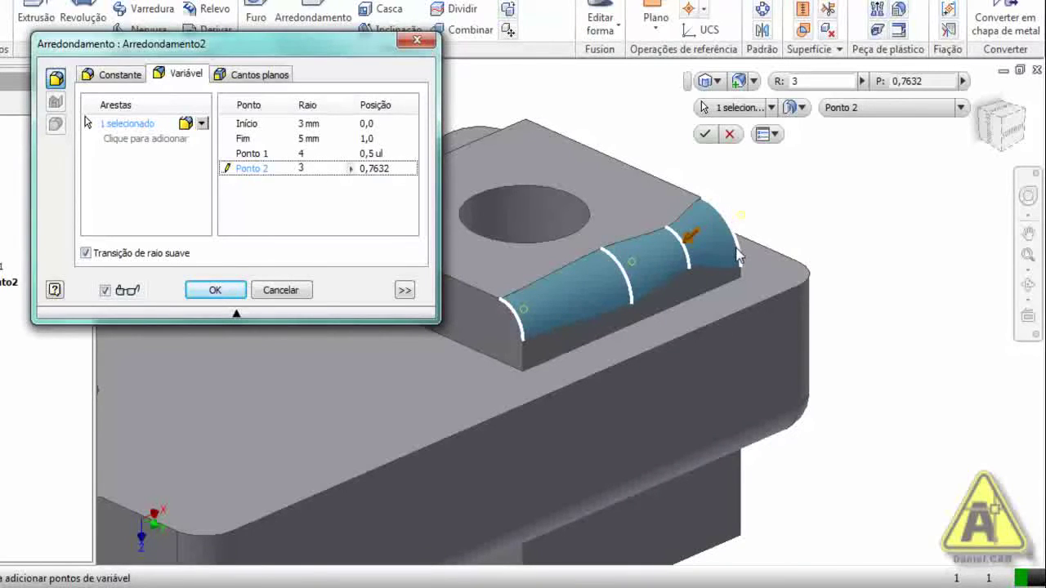
{"action": "left_click", "coordinate": [232, 290]}
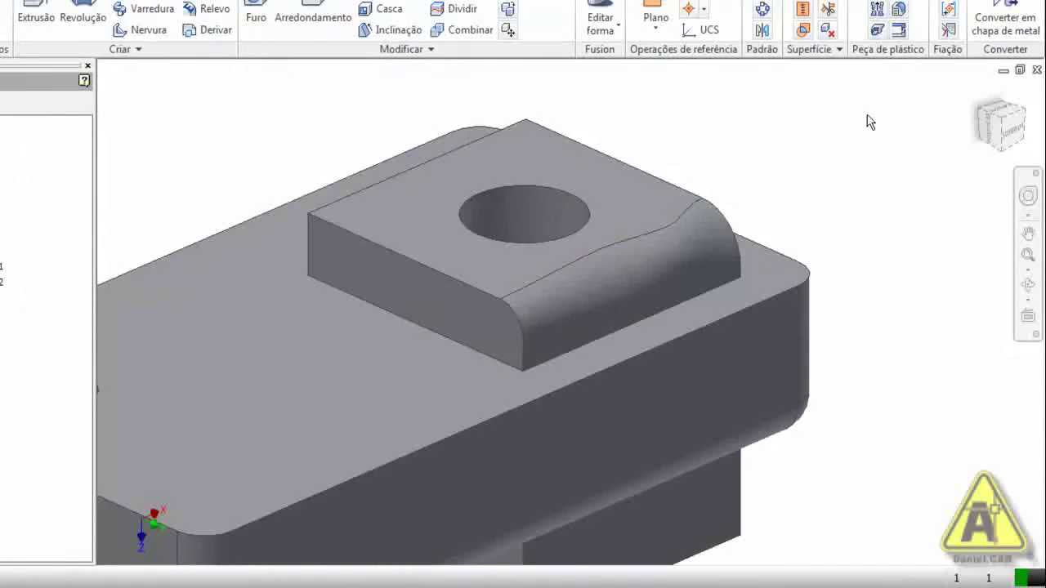
Examine the variable-radius fillet on the underside boss from several angles and locate its feature in the model tree.
{"action": "left_click_drag", "start_coordinate": [1002, 124], "coordinate": [929, 139]}
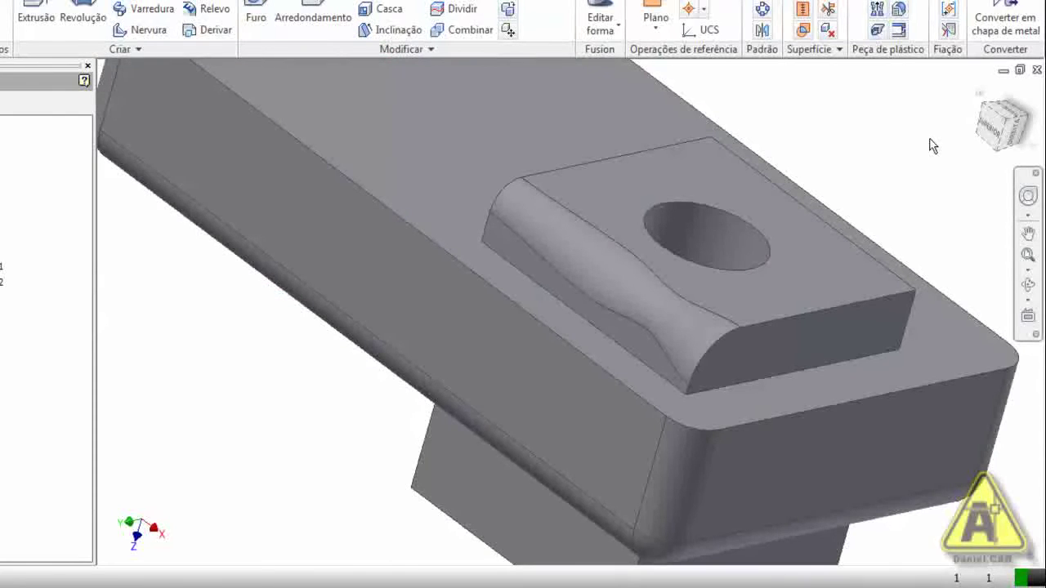
{"action": "scroll", "coordinate": [628, 267], "scroll_direction": "down", "scroll_amount": 3}
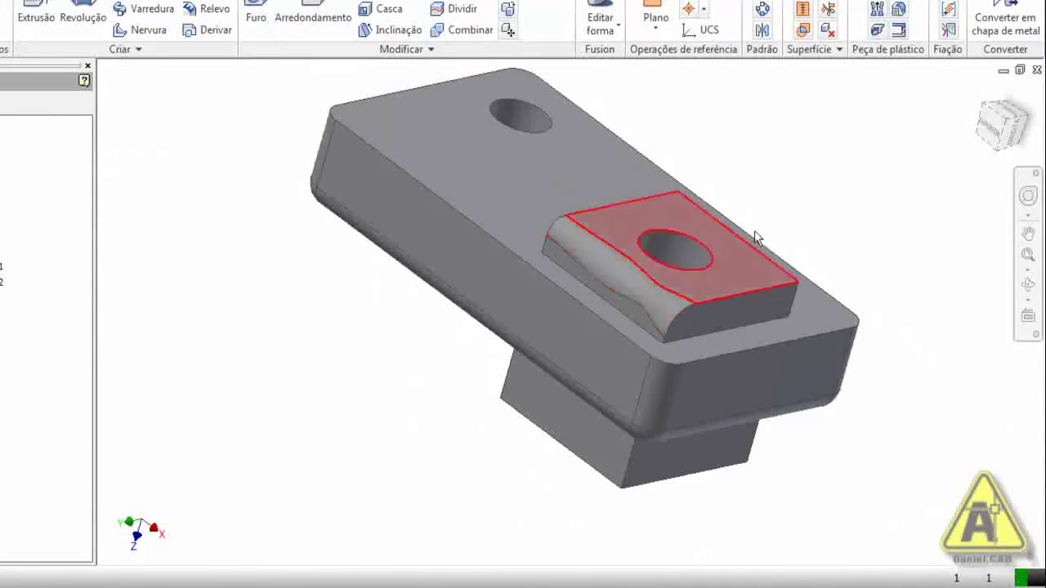
{"action": "middle_click_drag", "start_coordinate": [646, 313], "coordinate": [687, 315], "text": "shift"}
{"action": "middle_click_drag", "start_coordinate": [719, 171], "coordinate": [643, 128], "text": "shift"}
{"action": "middle_click_drag", "start_coordinate": [619, 198], "coordinate": [864, 344], "text": "shift"}
{"action": "key", "text": "F6"}
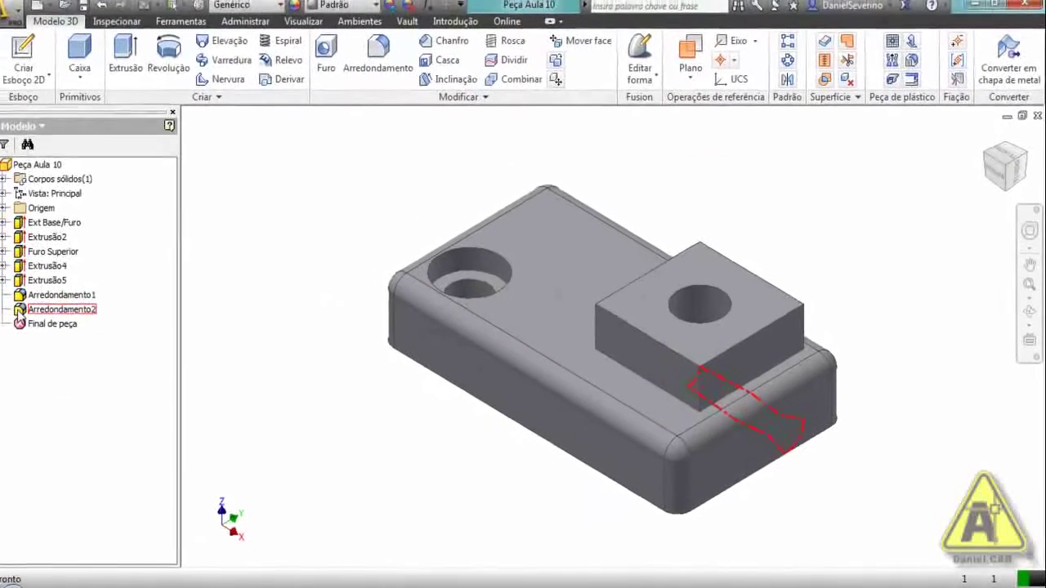
{"action": "middle_click_drag", "start_coordinate": [479, 385], "coordinate": [527, 315], "text": "shift"}
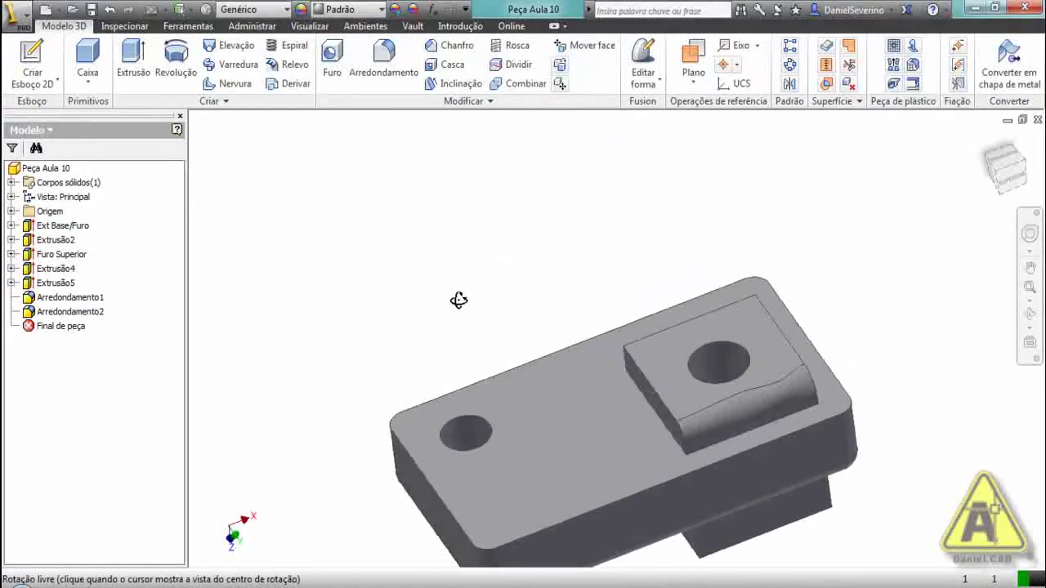
{"action": "scroll", "coordinate": [845, 392], "scroll_direction": "up", "scroll_amount": 3}
{"action": "middle_click_drag", "start_coordinate": [791, 427], "coordinate": [425, 378], "text": "shift"}
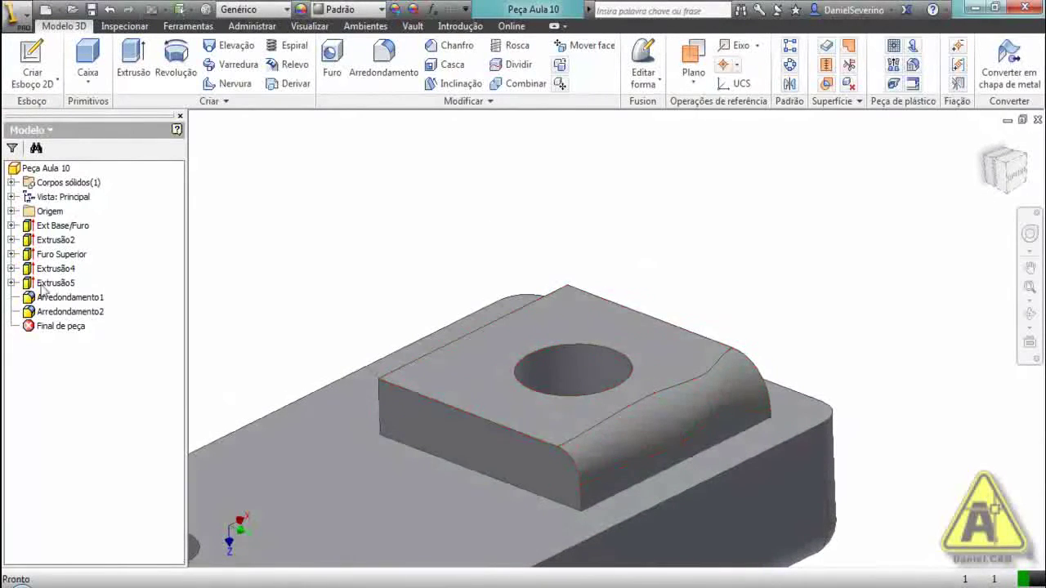
Edit the variable fillet on the boss and set the radius at its second intermediate point to 6 mm.
{"action": "double_click", "coordinate": [31, 311]}
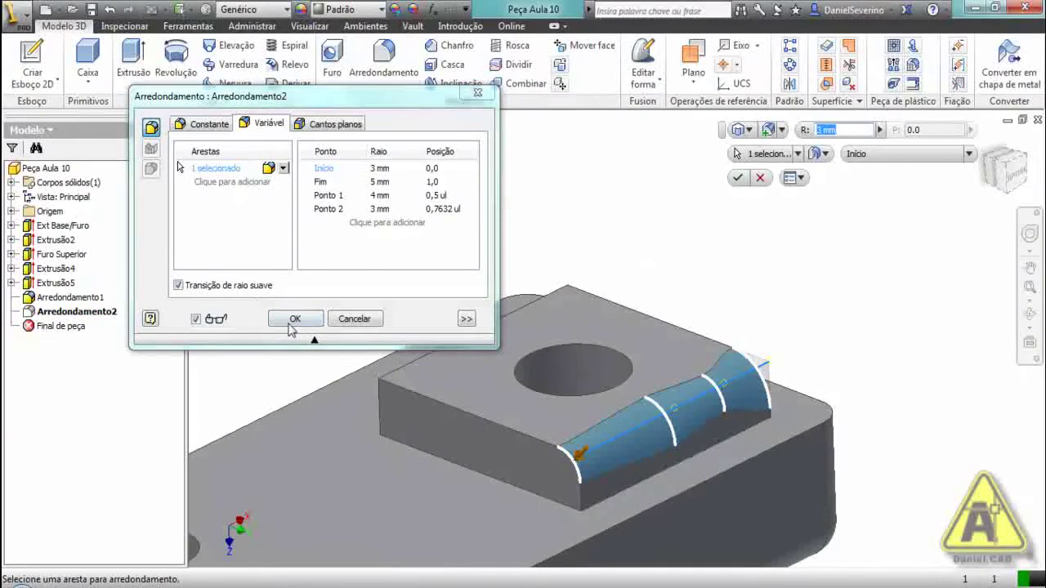
{"action": "left_click", "coordinate": [377, 211]}
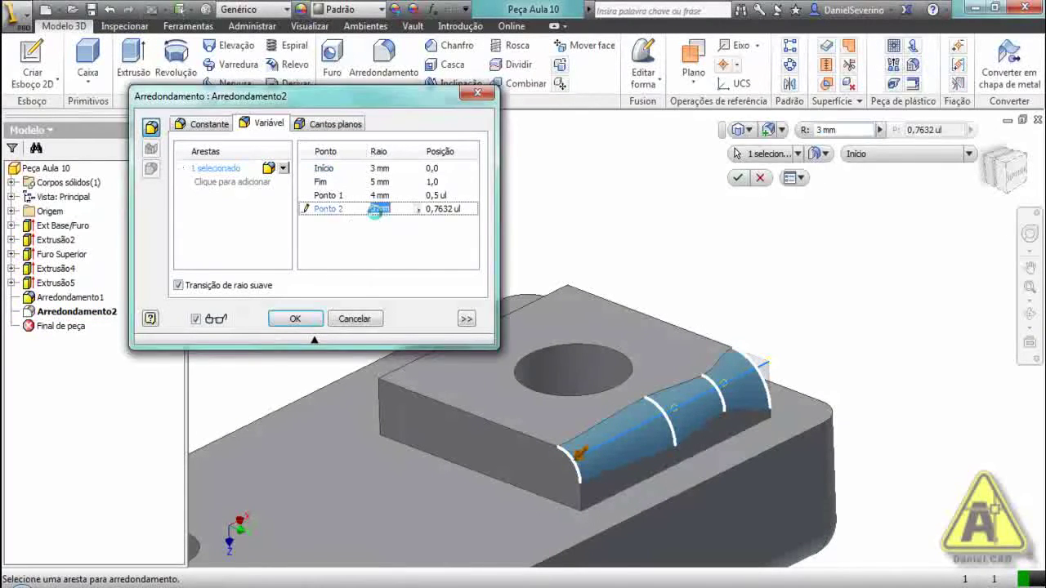
{"action": "type", "text": "6"}
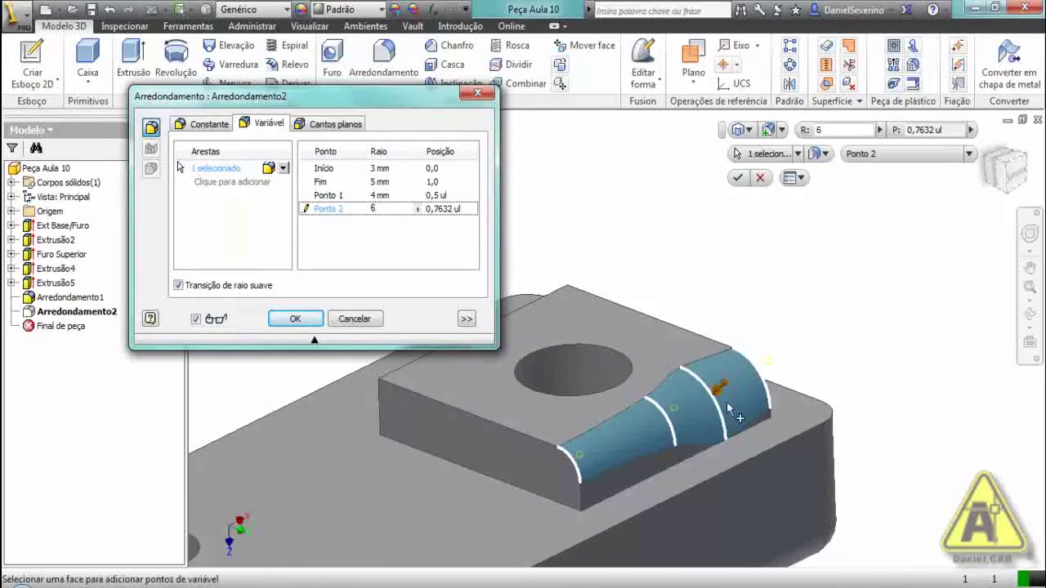
Apply the edited variable fillet on the underside boss and return the part to the home view.
{"action": "left_click", "coordinate": [313, 320]}
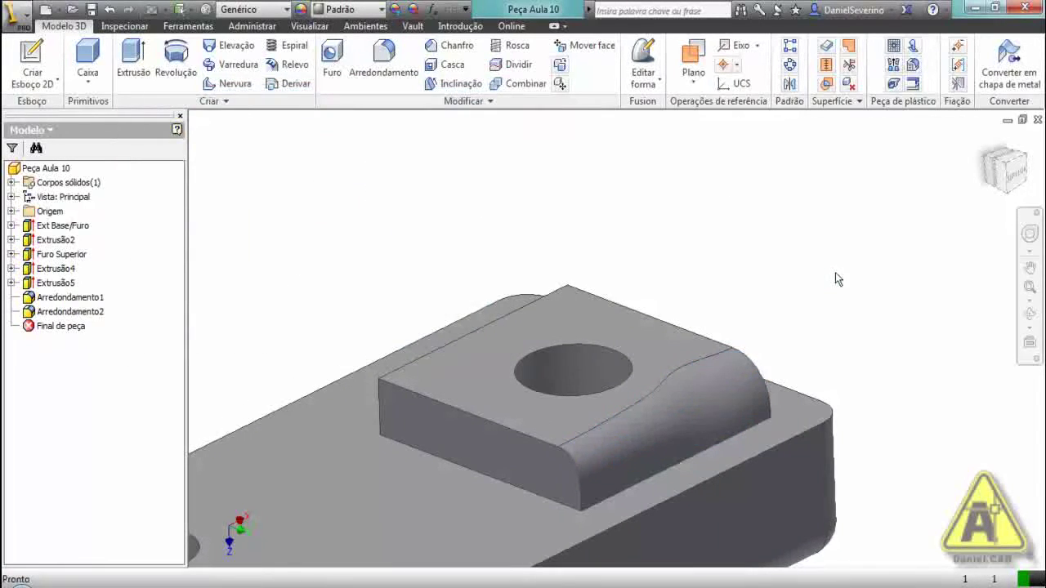
{"action": "scroll", "coordinate": [835, 279], "scroll_direction": "down", "scroll_amount": 3}
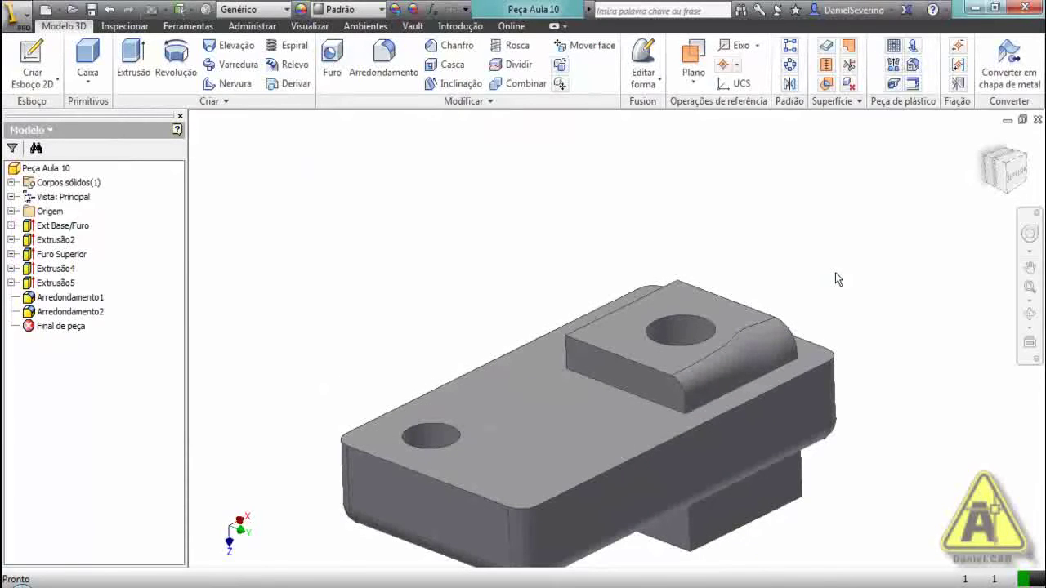
{"action": "key", "text": "F6"}
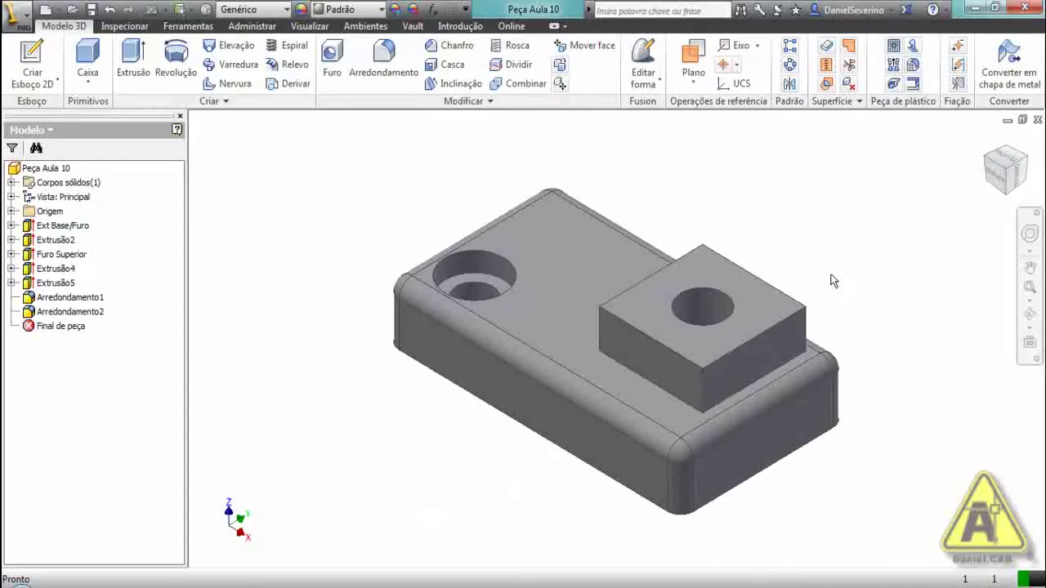
Try a constant-radius fillet of 90 mm on one top edge of the upper boss and read the error details.
{"action": "left_click", "coordinate": [384, 61]}
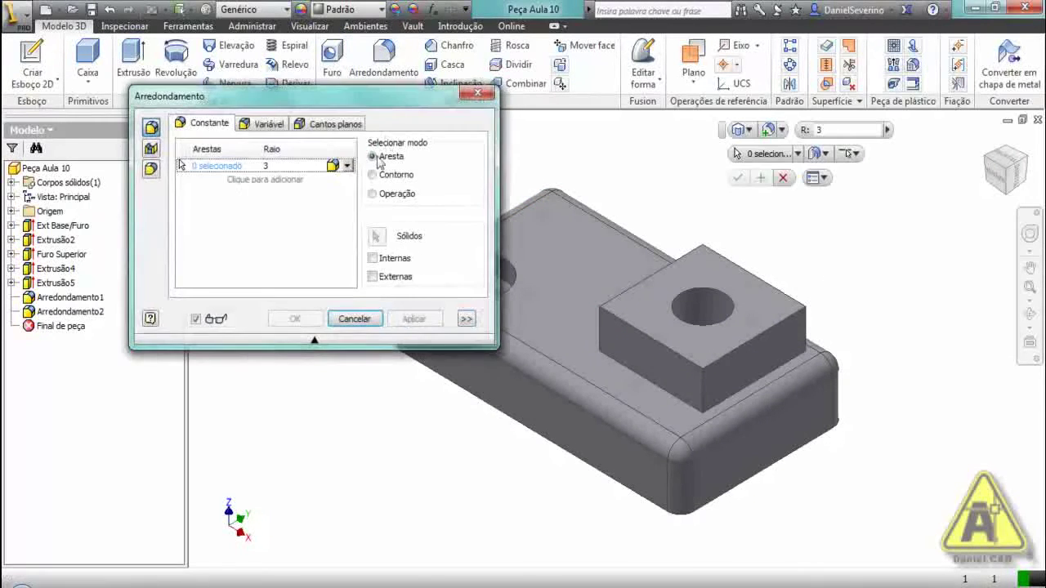
{"action": "left_click", "coordinate": [278, 166]}
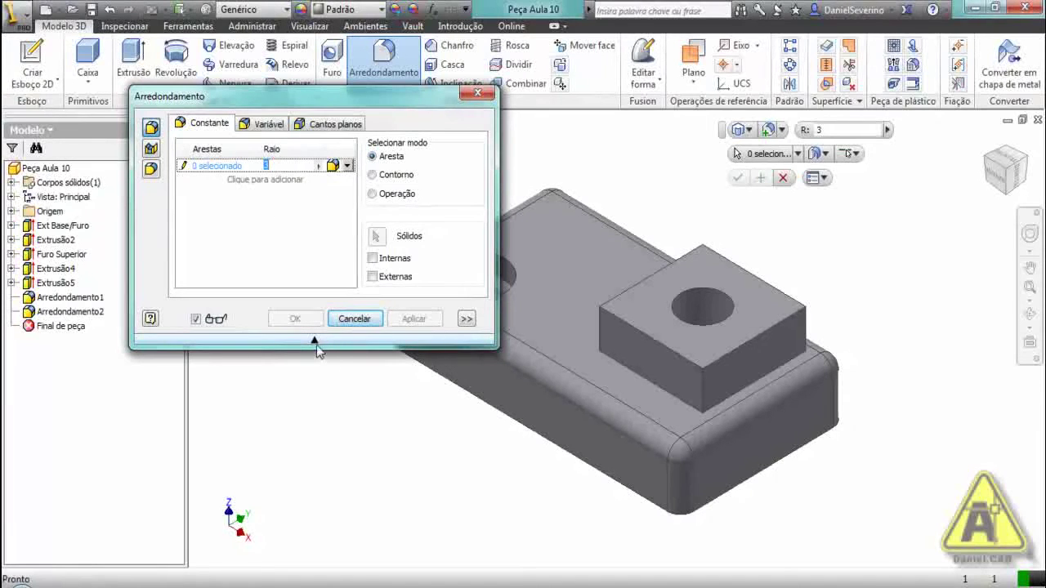
{"action": "left_click", "coordinate": [315, 340]}
{"action": "left_click_drag", "start_coordinate": [723, 129], "coordinate": [242, 188]}
{"action": "left_click_drag", "start_coordinate": [343, 198], "coordinate": [330, 196]}
{"action": "type", "text": "90"}
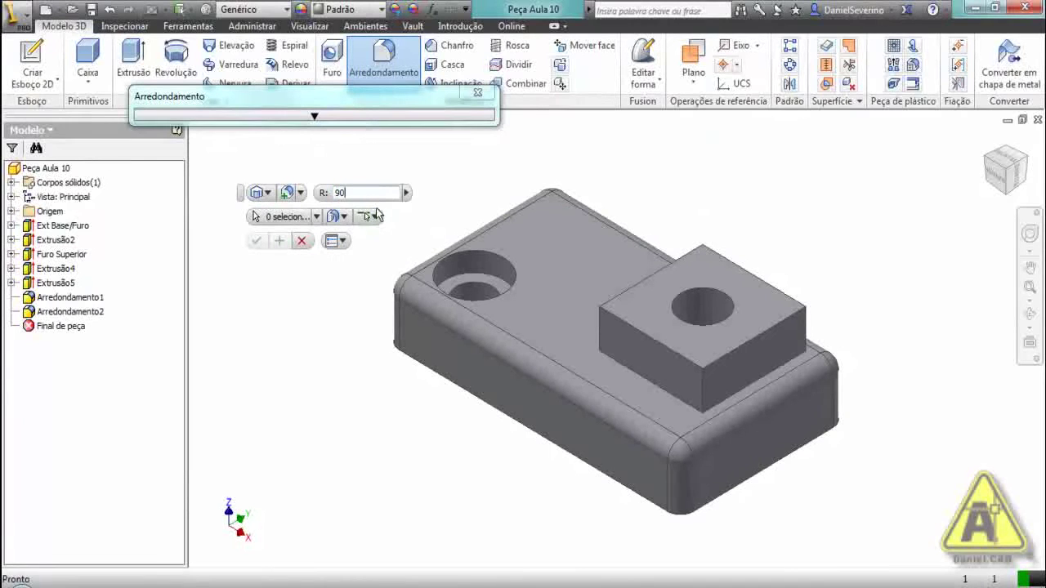
{"action": "left_click", "coordinate": [624, 321]}
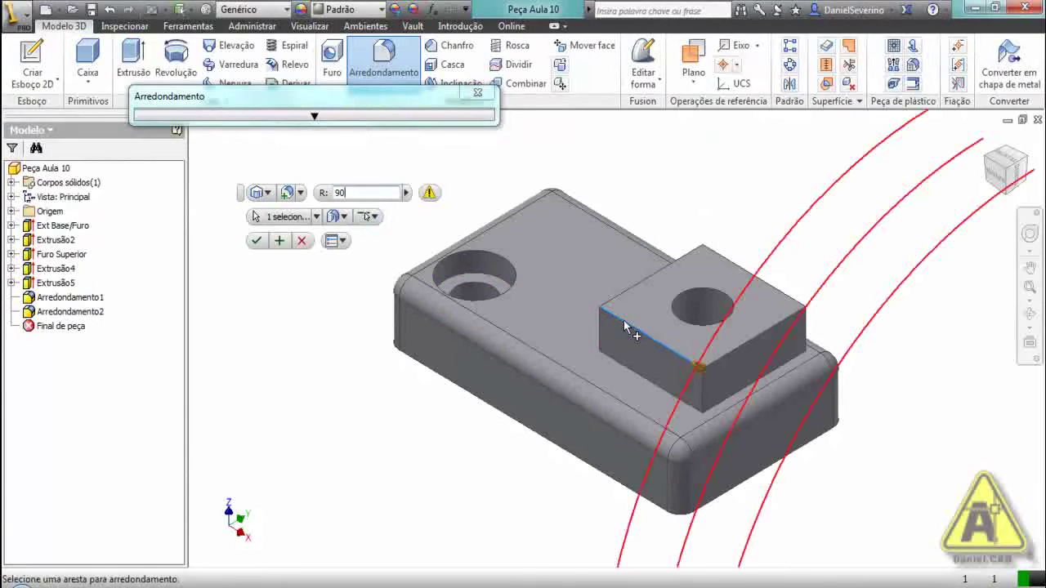
{"action": "left_click", "coordinate": [430, 195]}
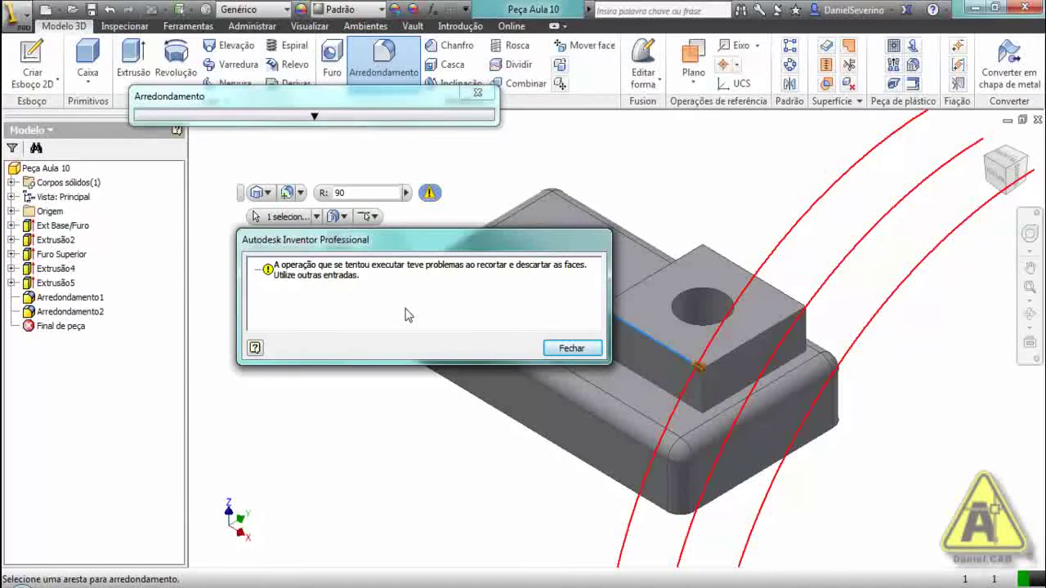
{"action": "left_click", "coordinate": [572, 348]}
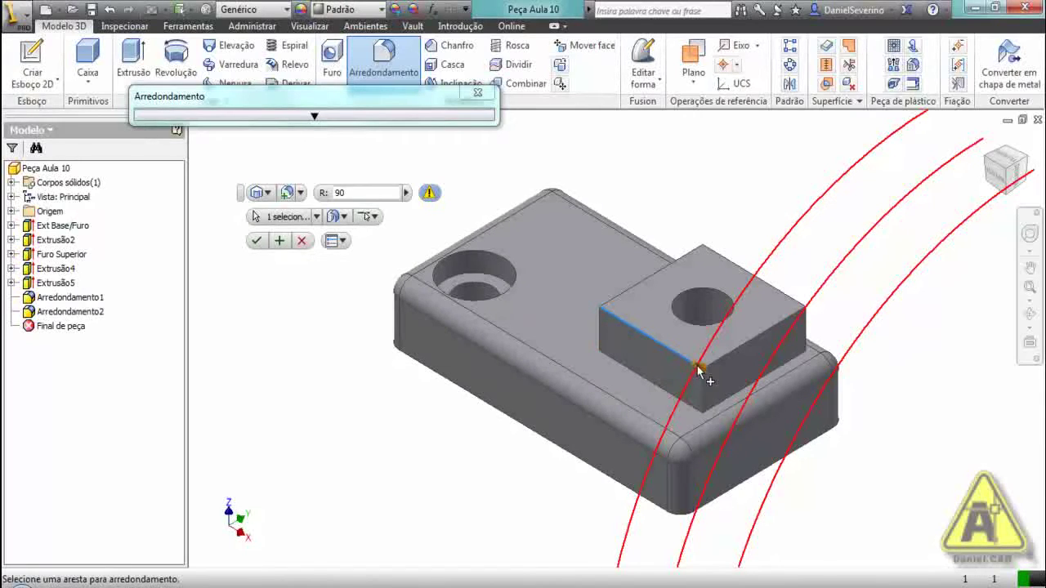
Try radii of 12, 20 and 50 mm on the selected upper boss edge, ending with 20 mm.
{"action": "left_click", "coordinate": [342, 194]}
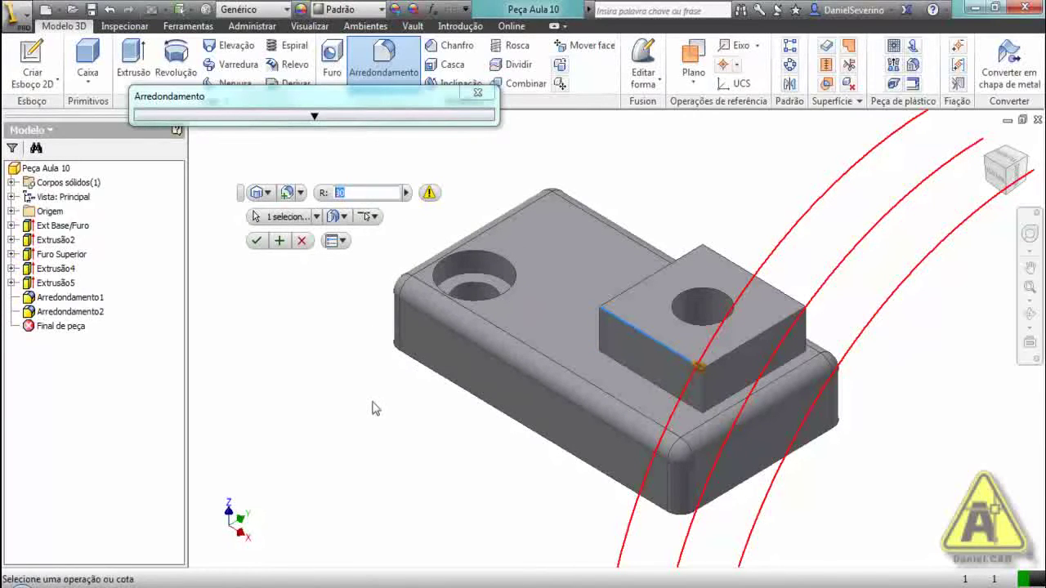
{"action": "type", "text": "12"}
{"action": "key", "text": "Return"}
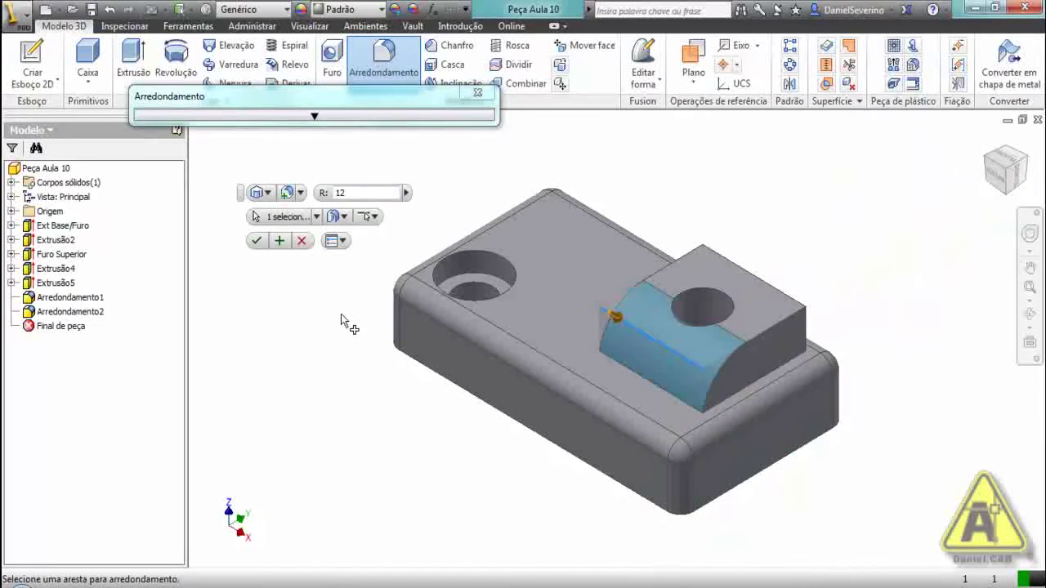
{"action": "left_click", "coordinate": [338, 193]}
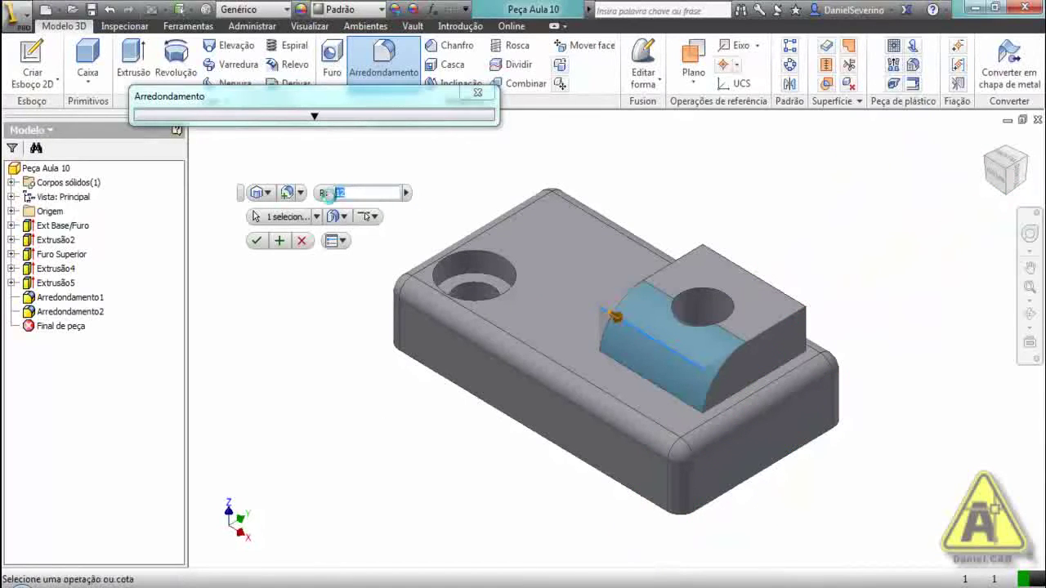
{"action": "type", "text": "20"}
{"action": "key", "text": "Return"}
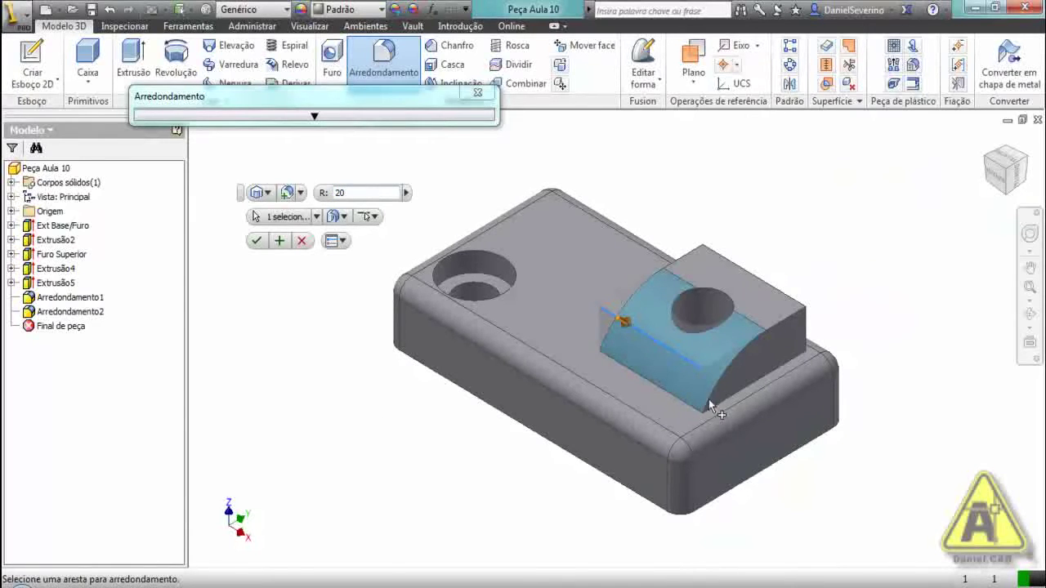
{"action": "left_click", "coordinate": [349, 194]}
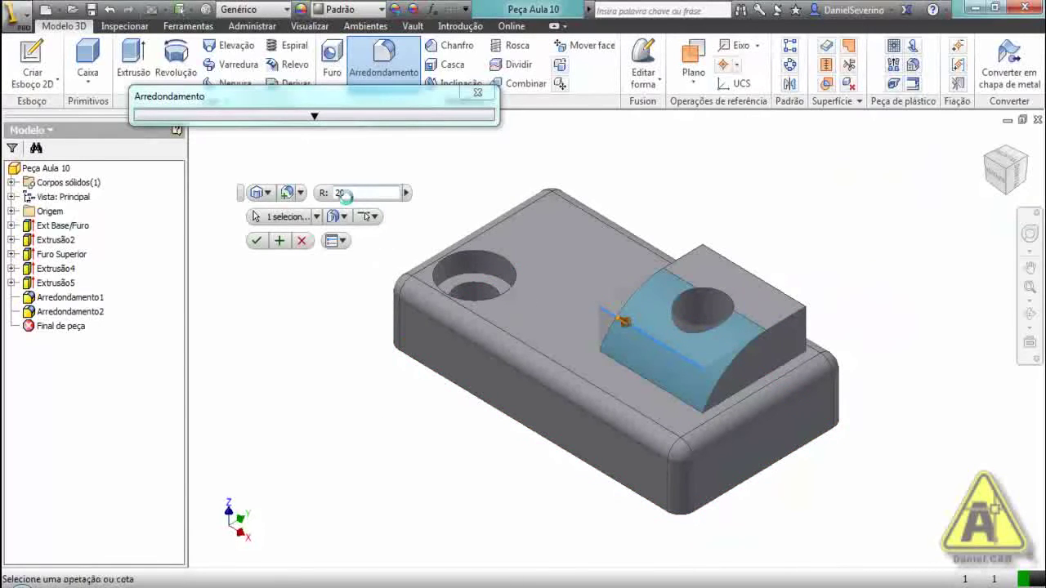
{"action": "type", "text": "50"}
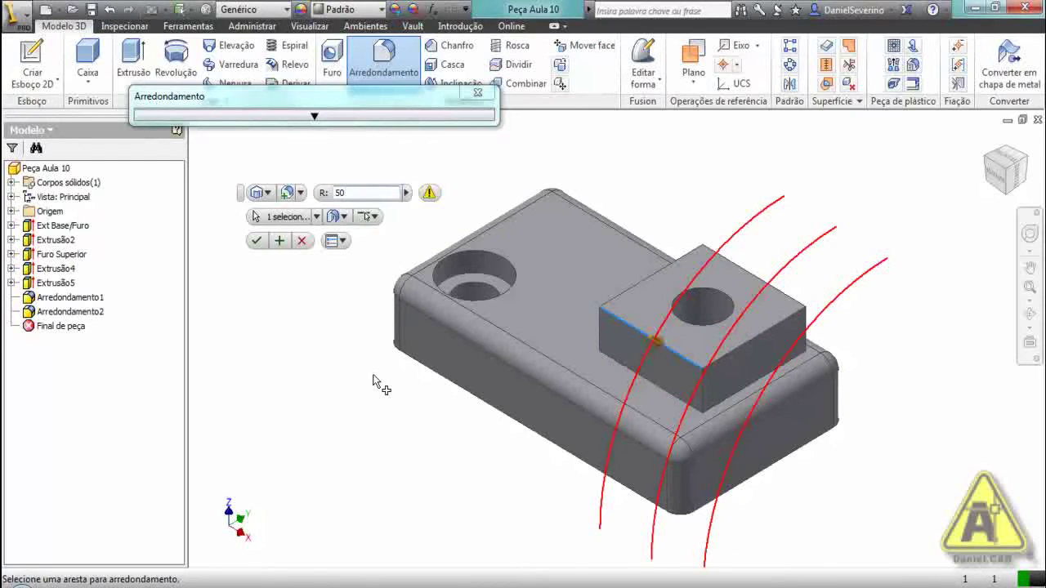
{"action": "left_click", "coordinate": [348, 193]}
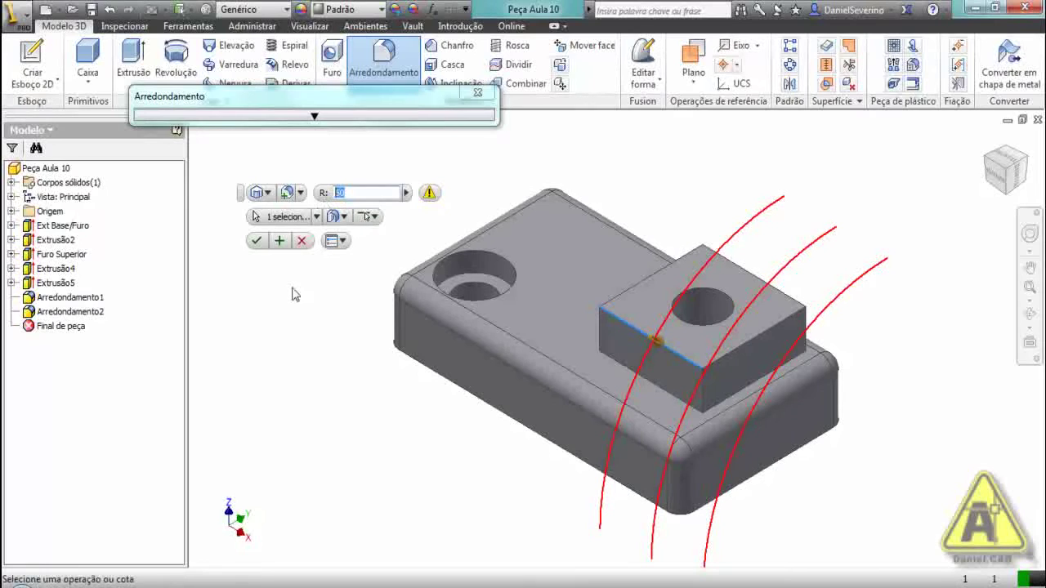
{"action": "type", "text": "20"}
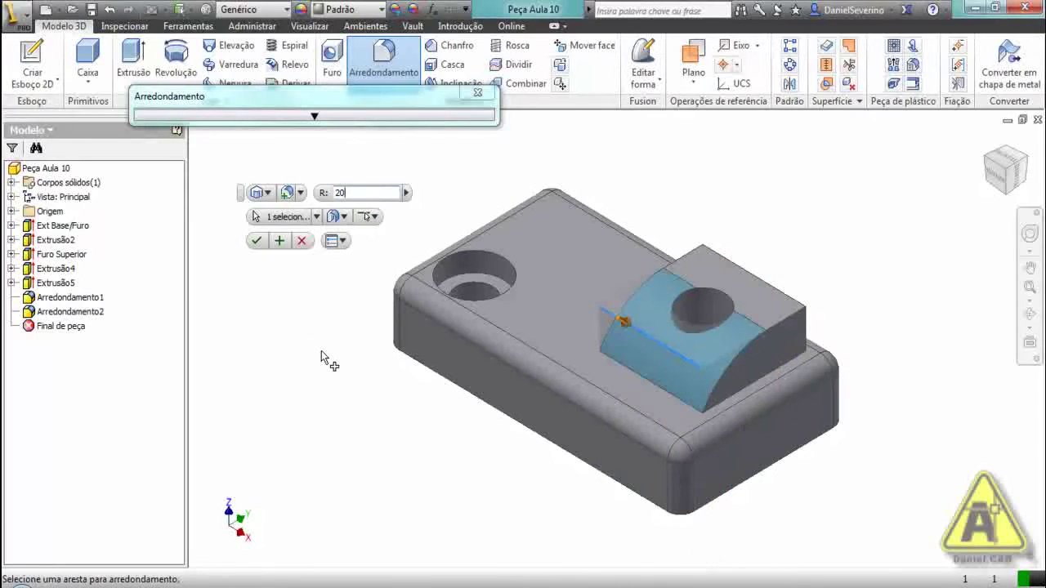
Set the fillet radius to 10 mm, add the opposite top edge of the upper boss and apply the fillet.
{"action": "left_click", "coordinate": [344, 193]}
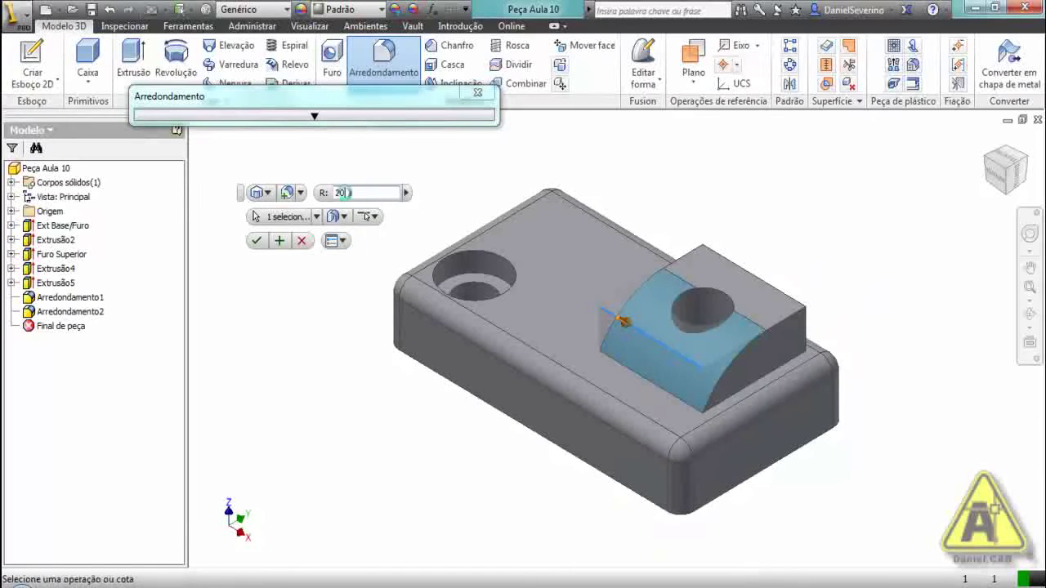
{"action": "type", "text": "10"}
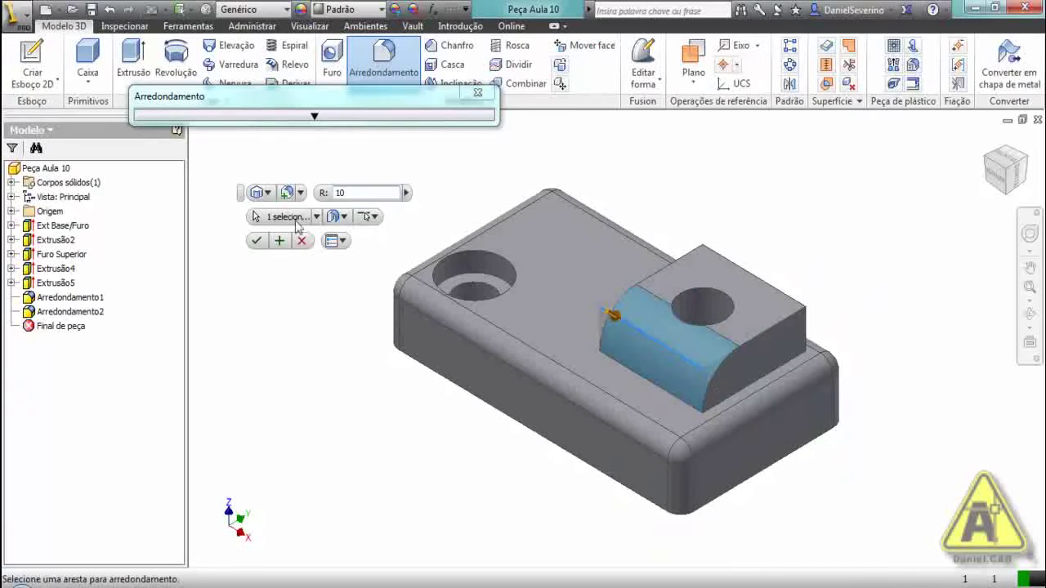
{"action": "left_click", "coordinate": [743, 269]}
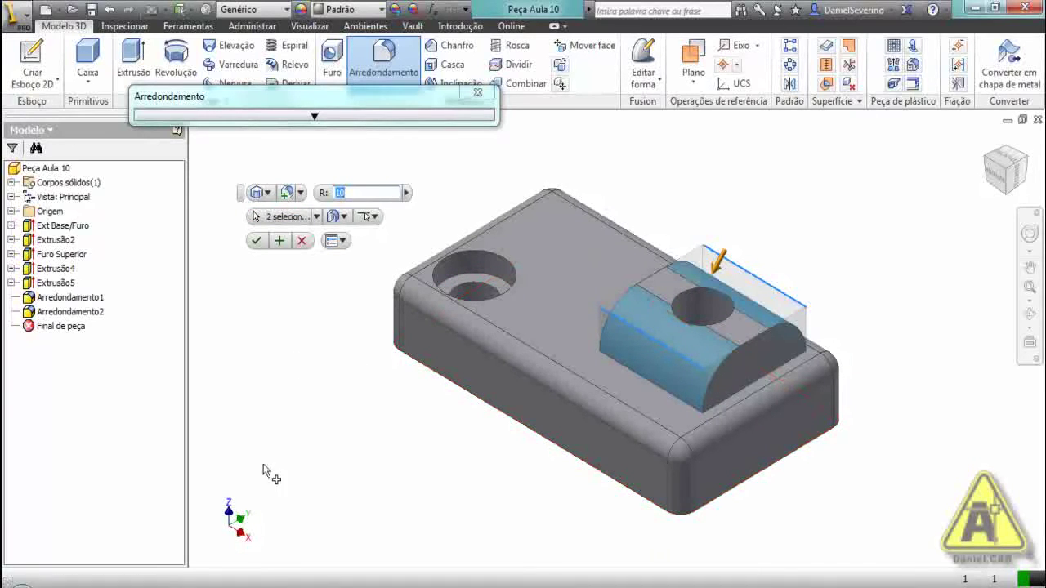
{"action": "left_click", "coordinate": [257, 240]}
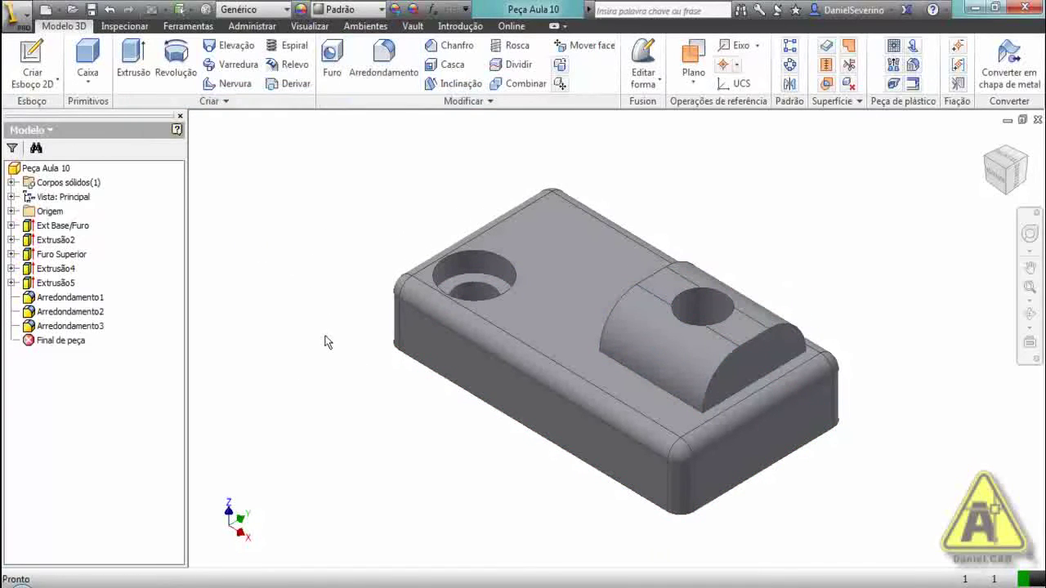
{"action": "middle_click_drag", "start_coordinate": [749, 413], "coordinate": [902, 340], "text": "shift"}
{"action": "key", "text": "F6"}
Start an equal-distance chamfer for the underside boss and set its distance to 3 mm.
{"action": "left_click", "coordinate": [448, 47]}
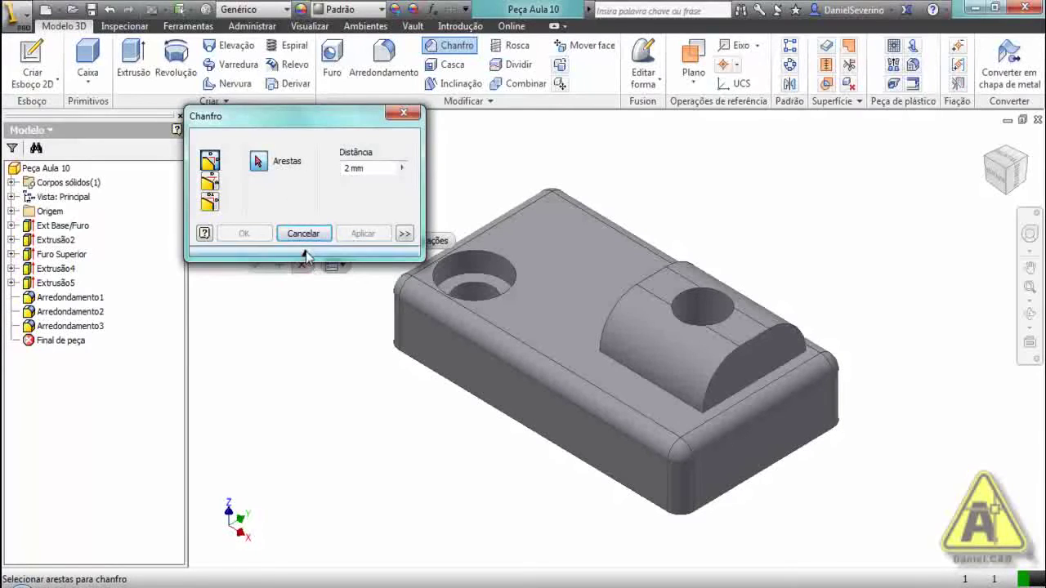
{"action": "left_click", "coordinate": [304, 253]}
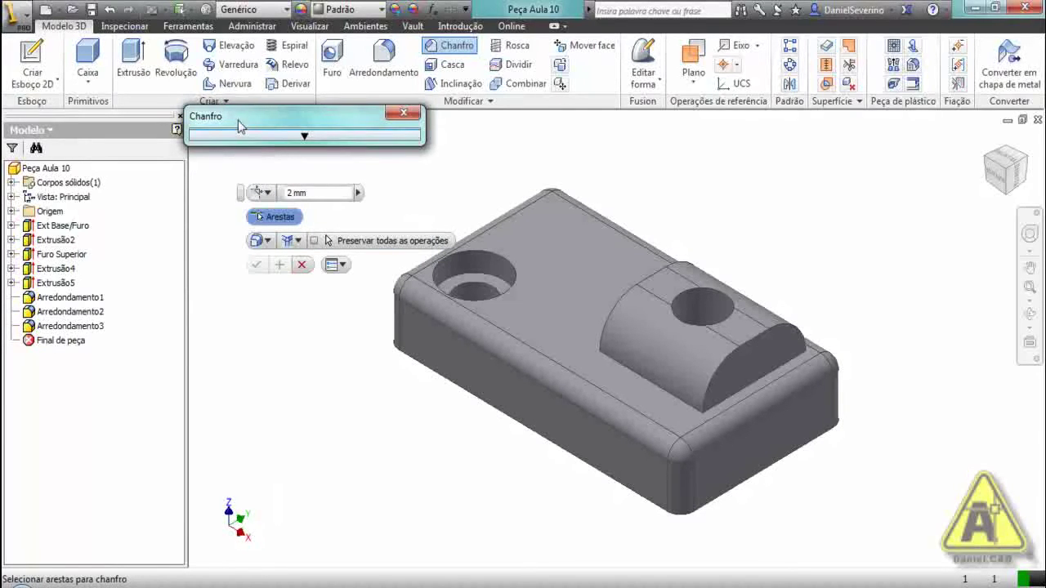
{"action": "left_click_drag", "start_coordinate": [240, 123], "coordinate": [261, 123]}
{"action": "left_click_drag", "start_coordinate": [240, 193], "coordinate": [219, 177]}
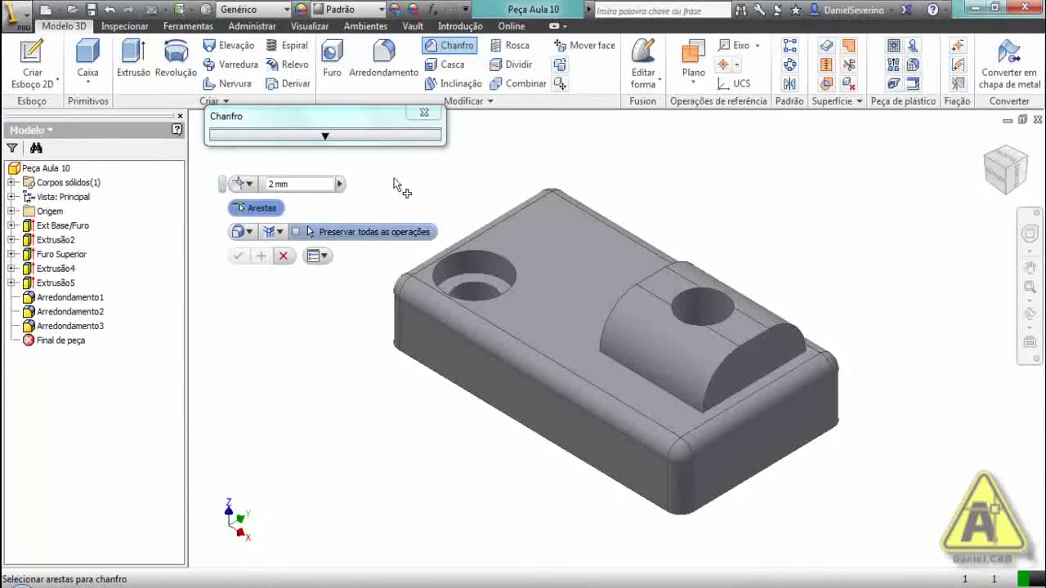
{"action": "middle_click_drag", "start_coordinate": [528, 461], "coordinate": [627, 330], "text": "shift"}
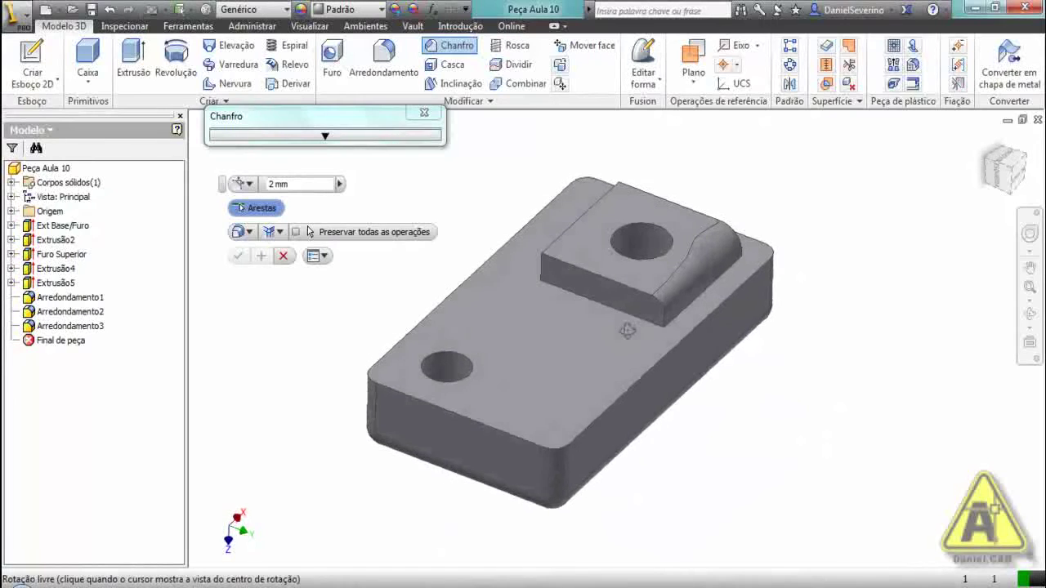
{"action": "middle_click_drag", "start_coordinate": [563, 291], "coordinate": [696, 339], "text": "shift"}
{"action": "scroll", "coordinate": [860, 298], "scroll_direction": "up", "scroll_amount": 3}
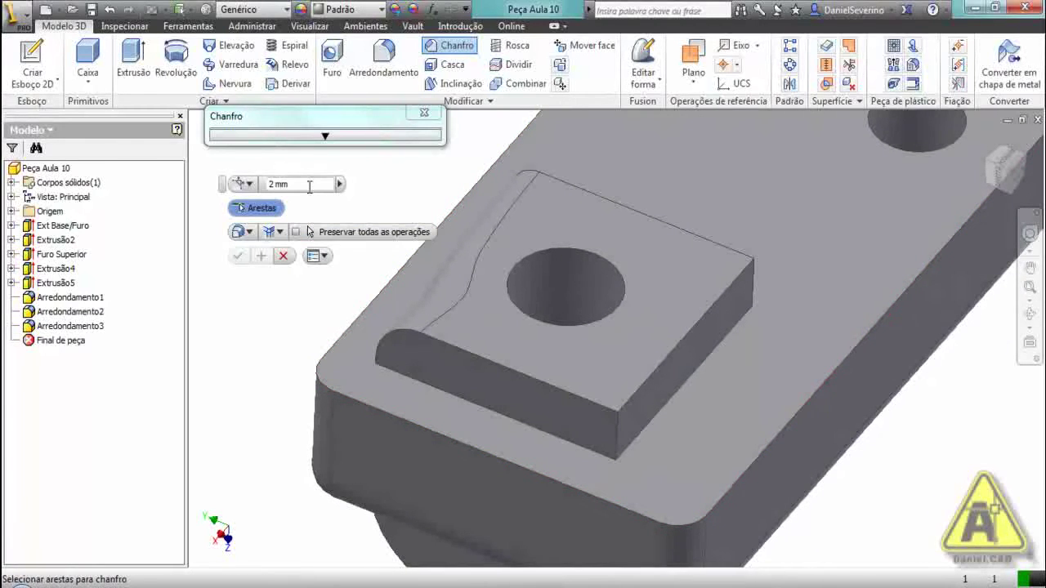
{"action": "left_click", "coordinate": [339, 184]}
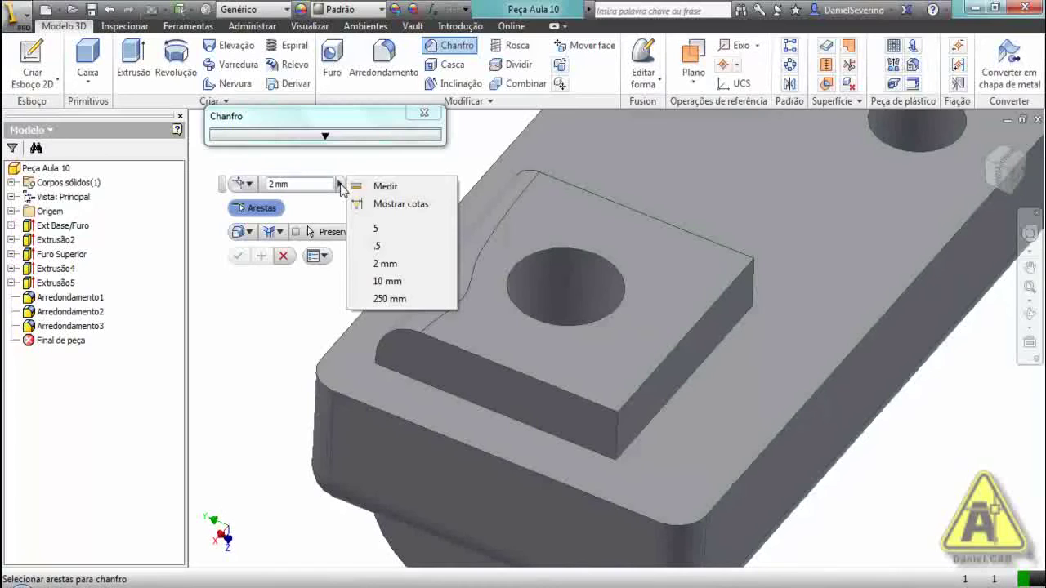
{"action": "left_click", "coordinate": [339, 184]}
{"action": "left_click_drag", "start_coordinate": [311, 186], "coordinate": [266, 185]}
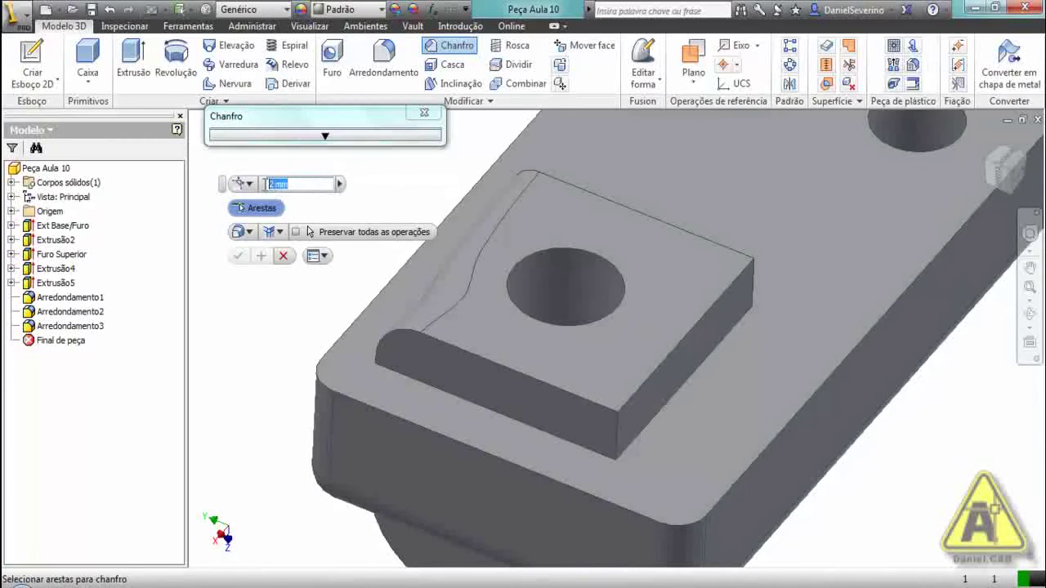
{"action": "type", "text": "3"}
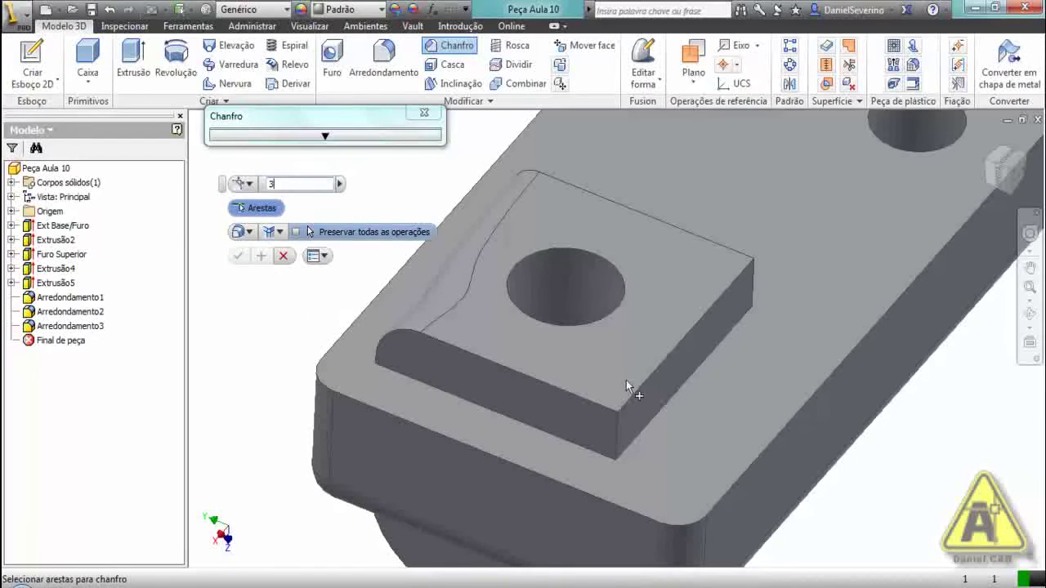
Try to chamfer the outer face edges of the underside boss by 3 mm, including the edges running into the variable fillet.
{"action": "left_click", "coordinate": [611, 408]}
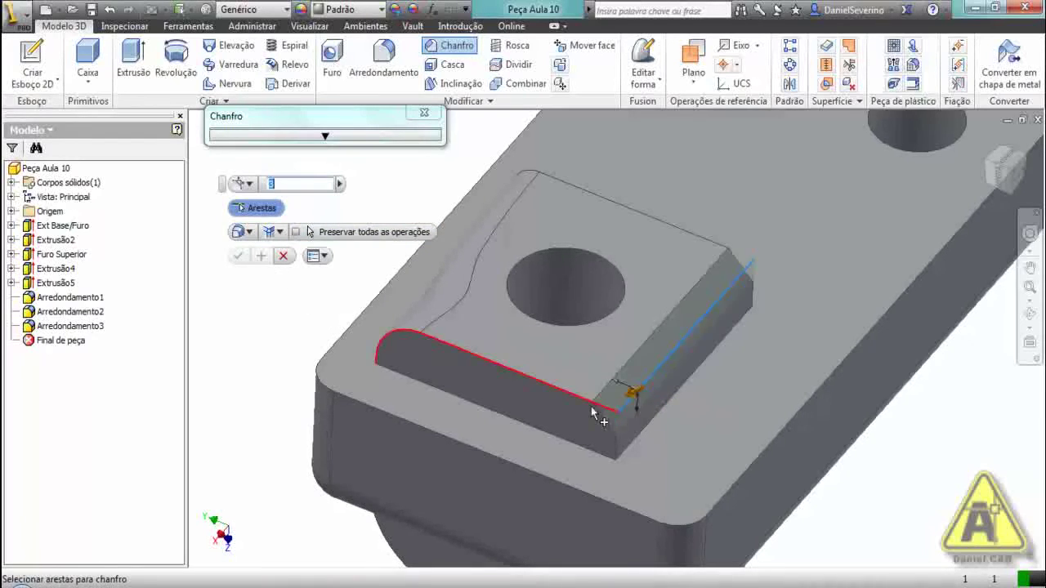
{"action": "left_click", "coordinate": [587, 405]}
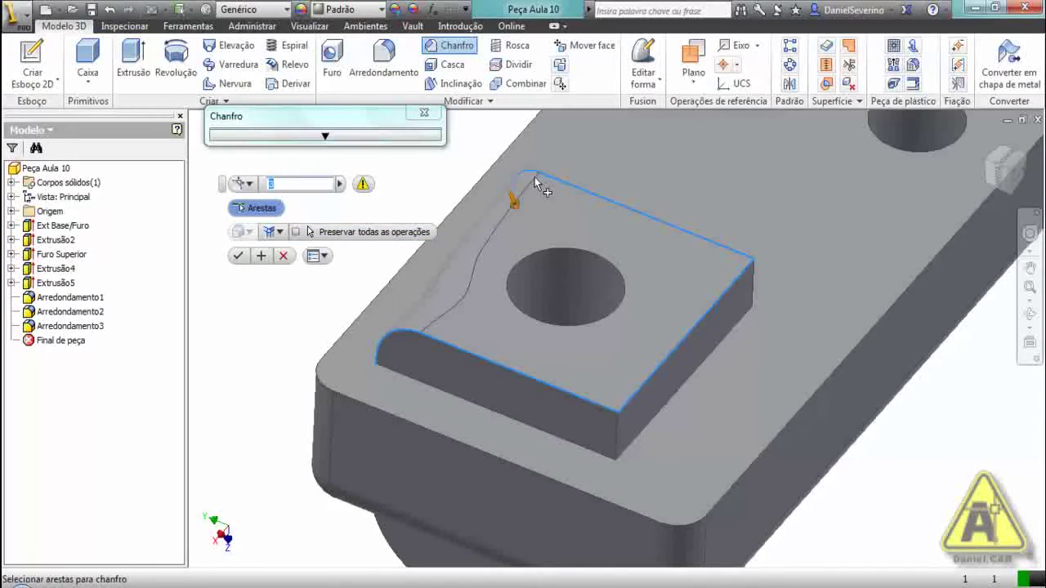
{"action": "key", "text": "Return"}
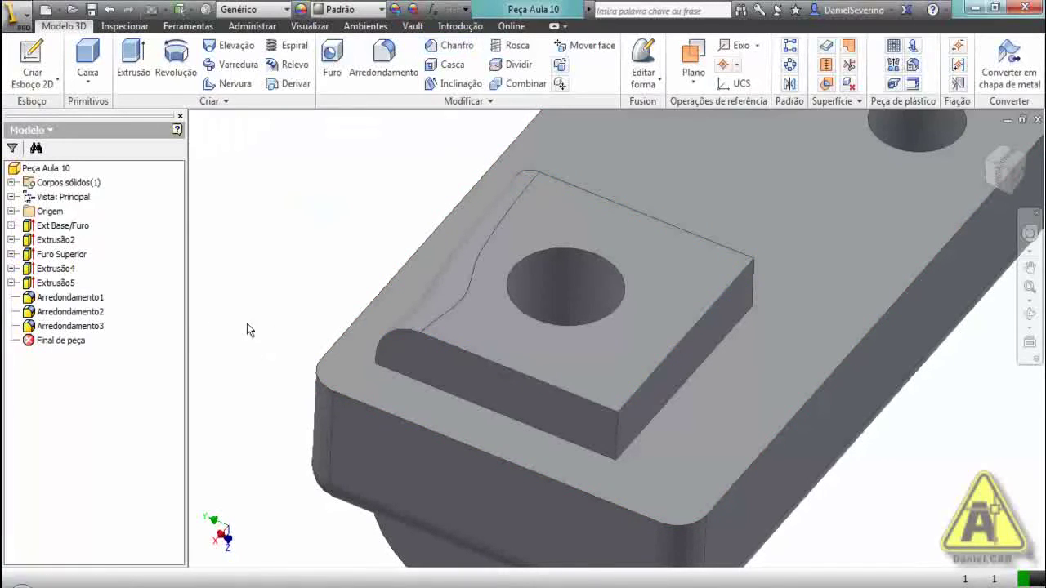
Delete the boss's variable fillet Arredondamento2 and start a 2 mm equal-distance chamfer on three outer face edges of the boss.
{"action": "left_click", "coordinate": [70, 311]}
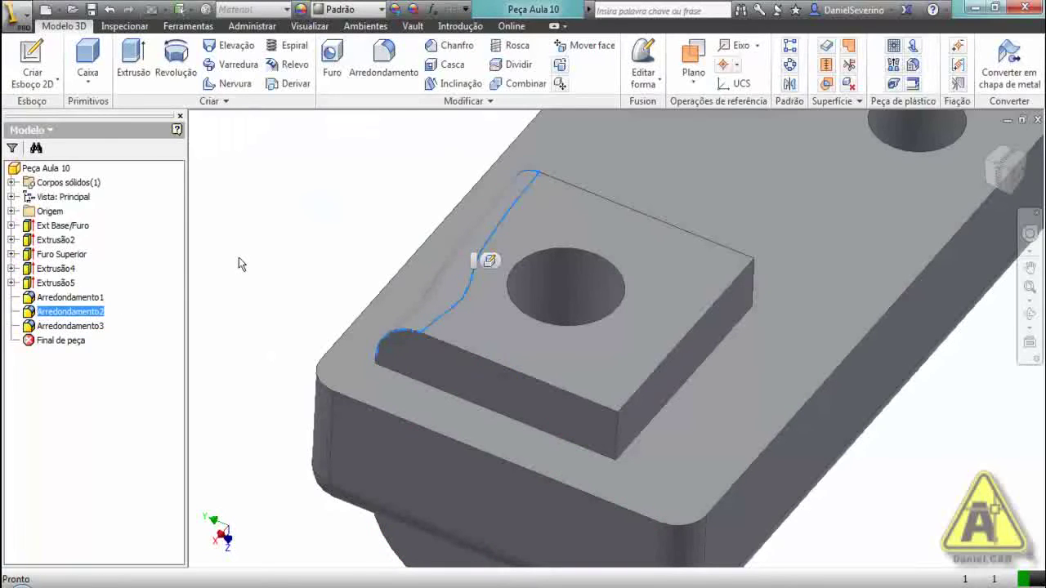
{"action": "key", "text": "Delete"}
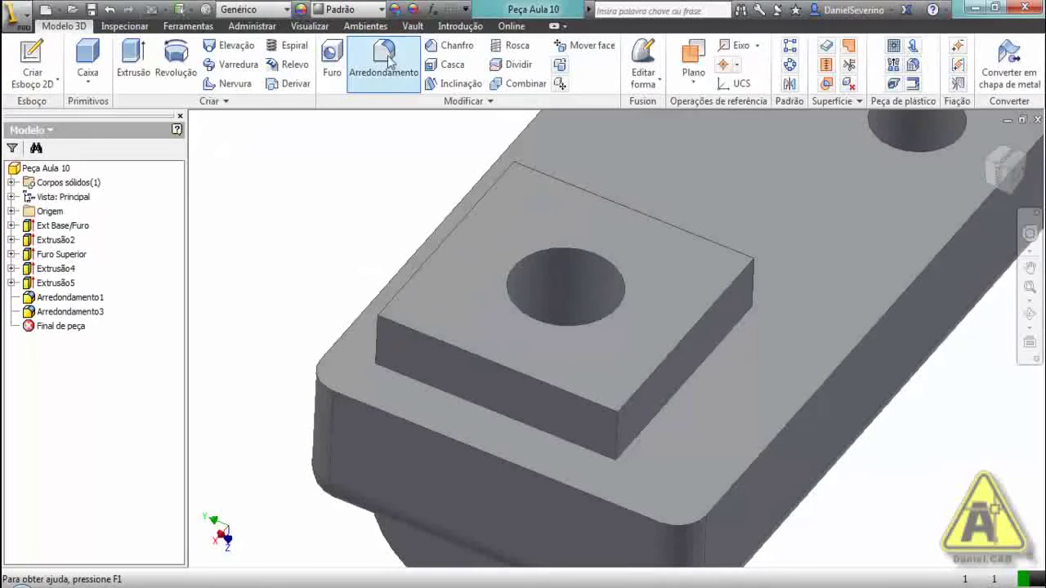
{"action": "left_click", "coordinate": [451, 46]}
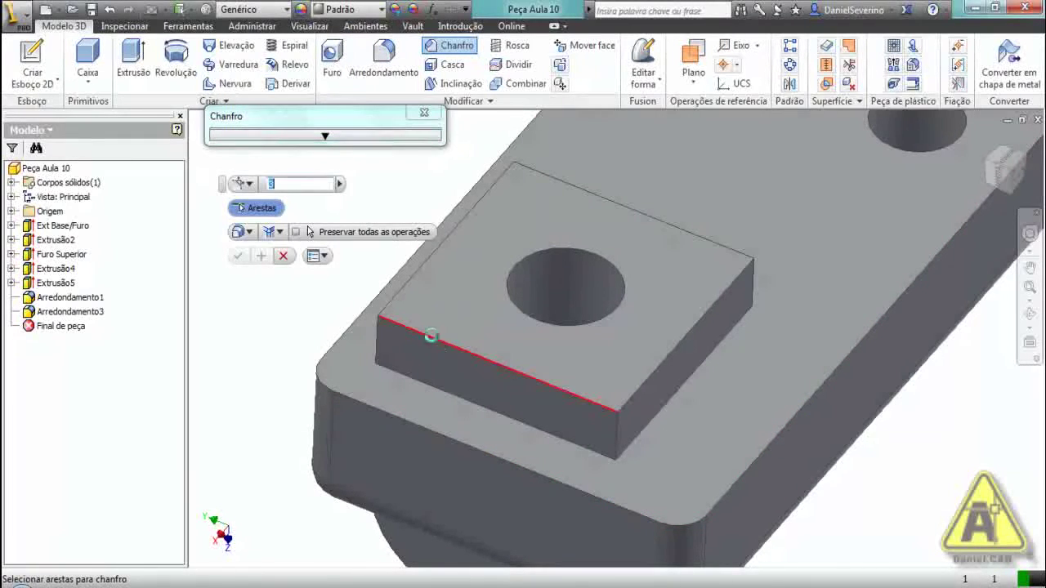
{"action": "left_click", "coordinate": [432, 335]}
{"action": "left_click", "coordinate": [660, 364]}
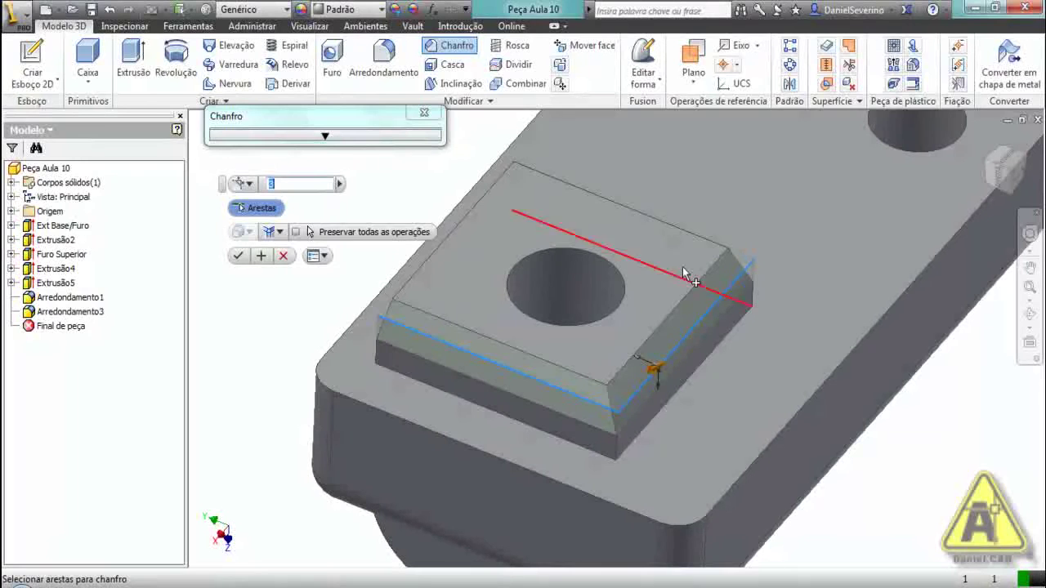
{"action": "left_click", "coordinate": [692, 246]}
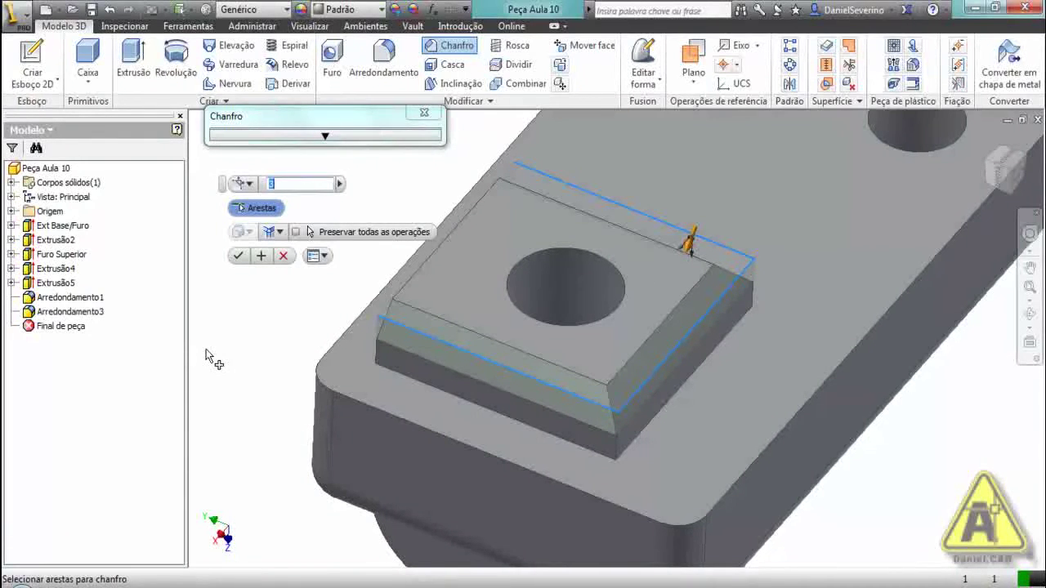
{"action": "type", "text": "2"}
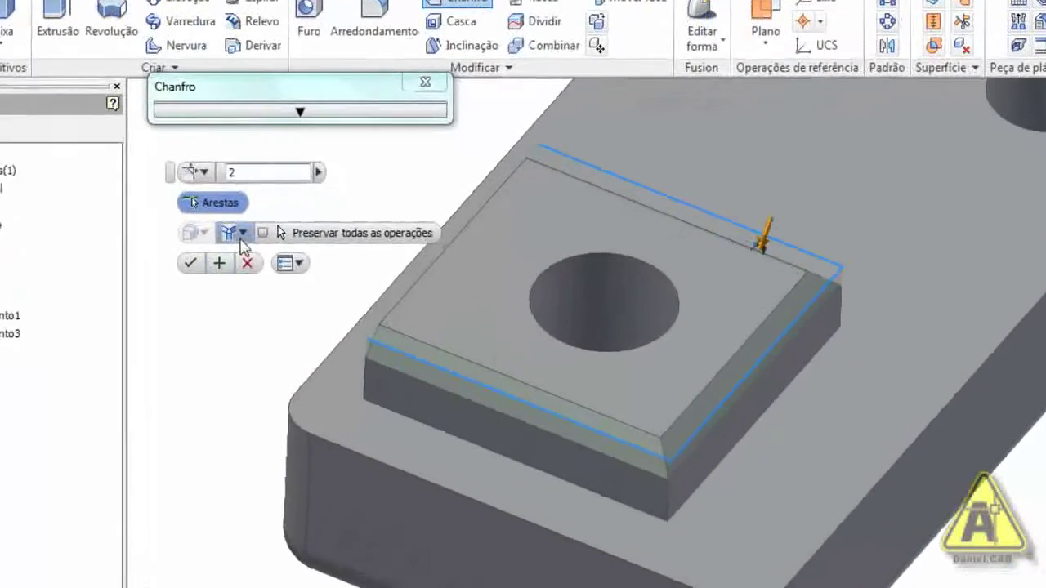
Add the two short corner edges at the ends of the boss's chamfered side to the 2 mm chamfer.
{"action": "left_click", "coordinate": [280, 233]}
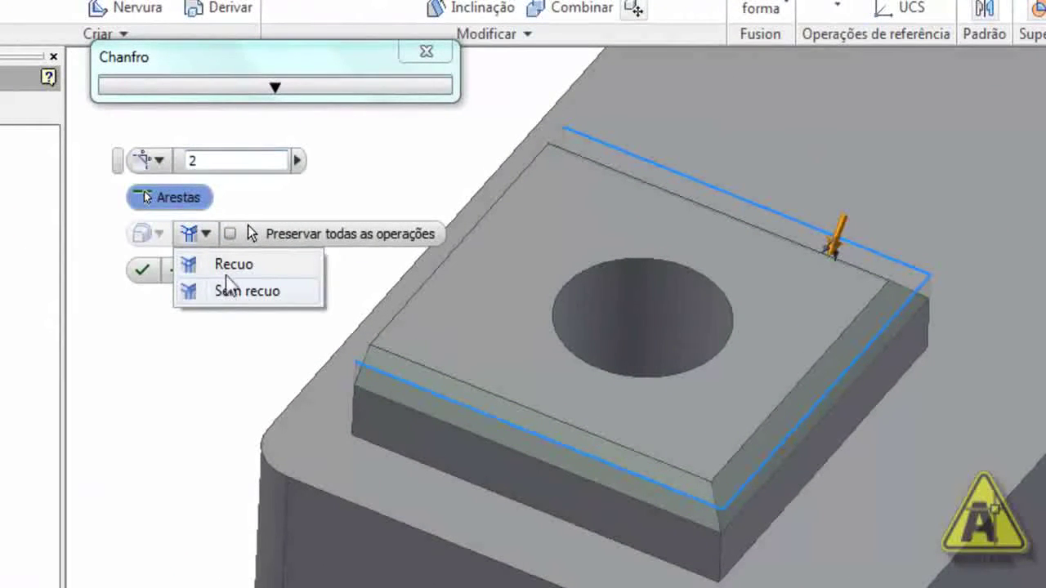
{"action": "left_click", "coordinate": [228, 415]}
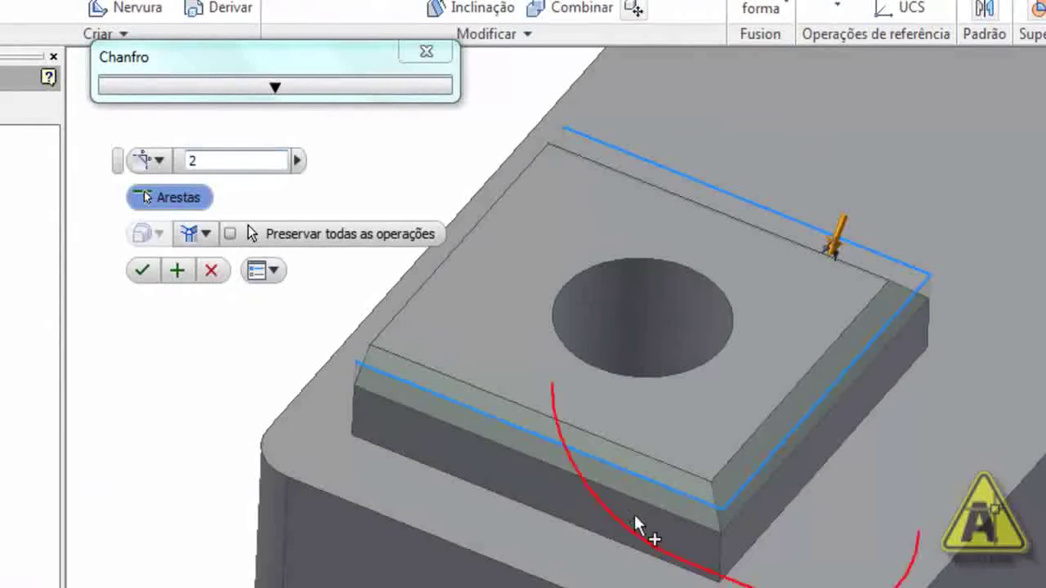
{"action": "left_click", "coordinate": [723, 557]}
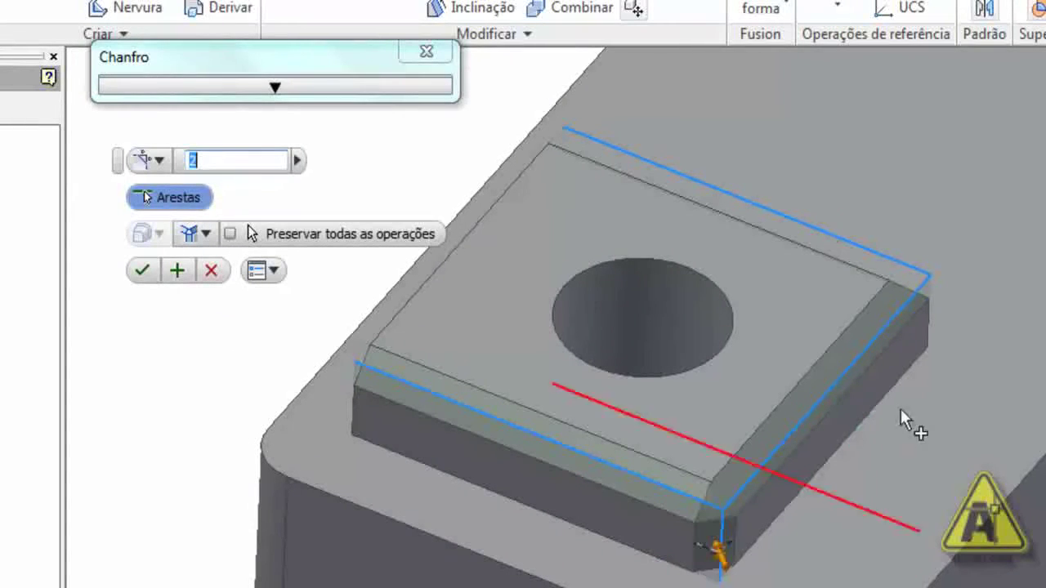
{"action": "left_click", "coordinate": [932, 334]}
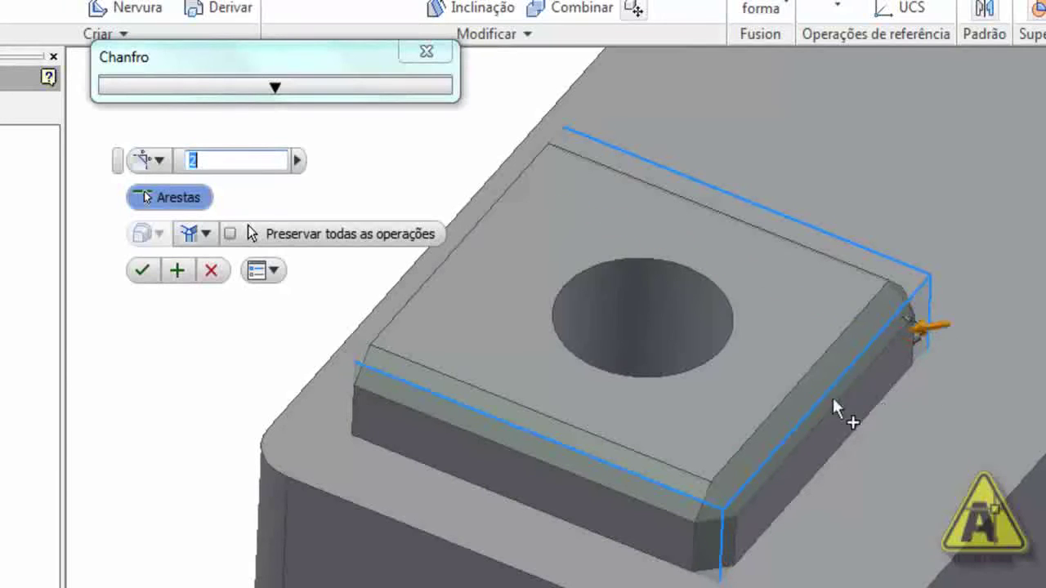
Compare the Sem recuo and Recuo corner options on the chamfer preview where three edges meet, ending with Recuo.
{"action": "left_click", "coordinate": [207, 236]}
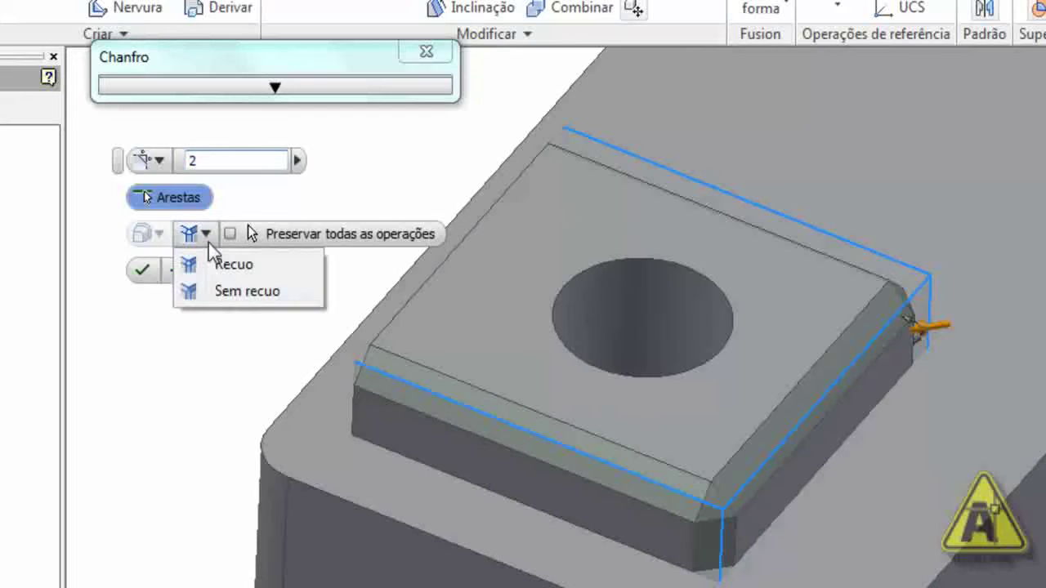
{"action": "left_click", "coordinate": [222, 296]}
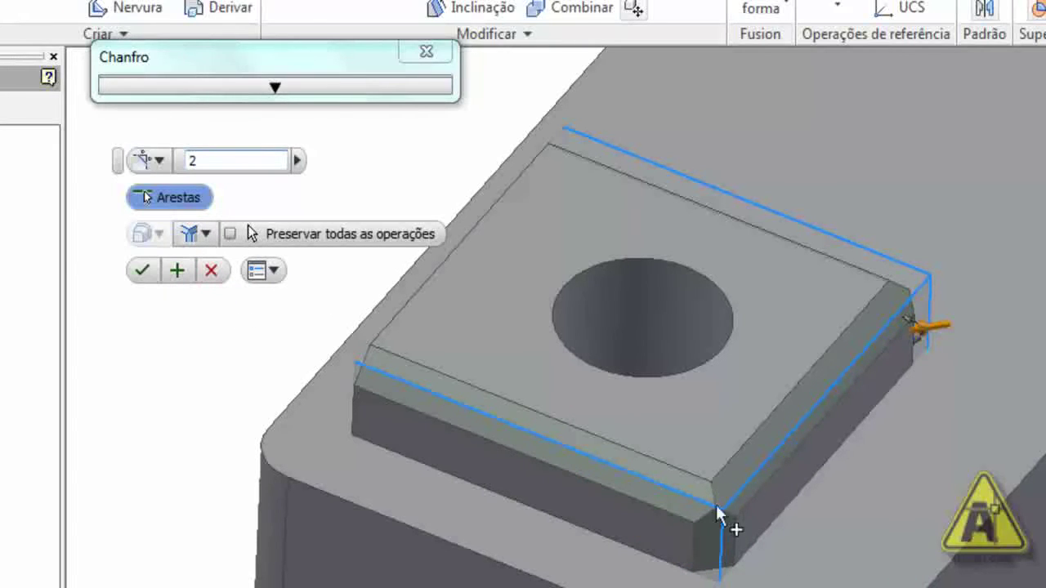
{"action": "scroll", "coordinate": [814, 568], "scroll_direction": "up", "scroll_amount": 3}
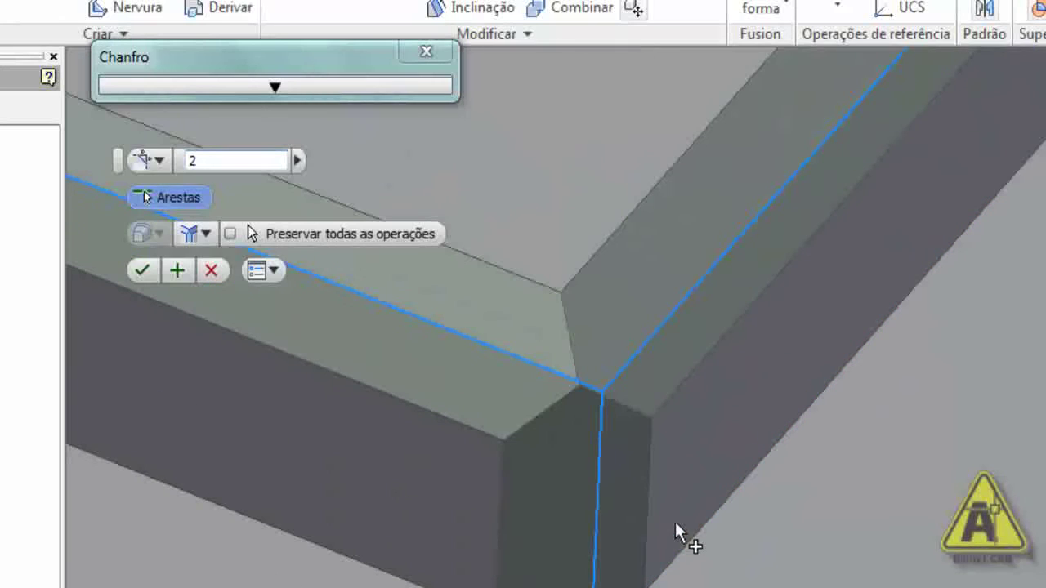
{"action": "left_click", "coordinate": [205, 235]}
{"action": "left_click", "coordinate": [225, 266]}
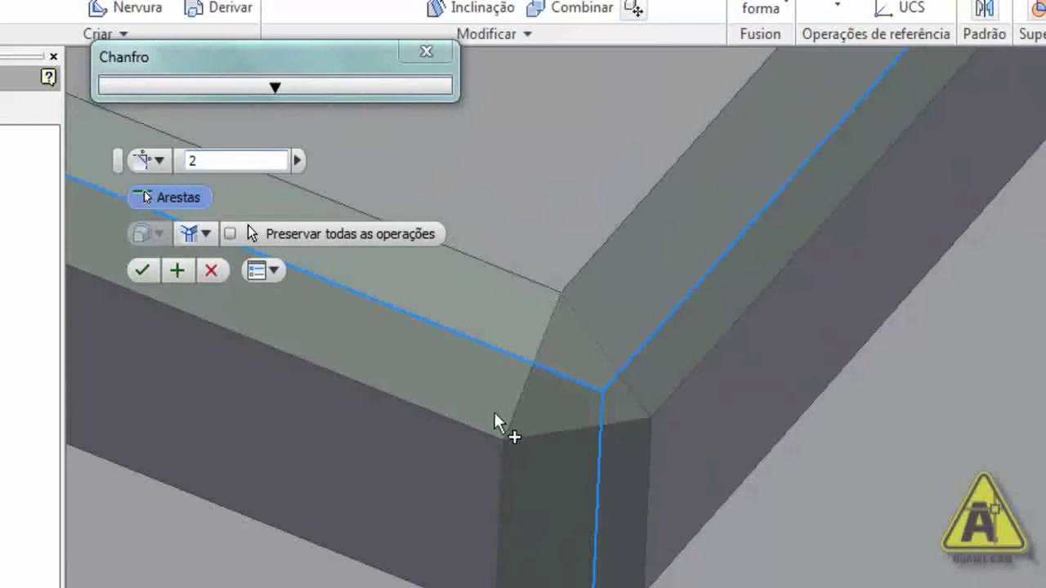
{"action": "left_click", "coordinate": [207, 233]}
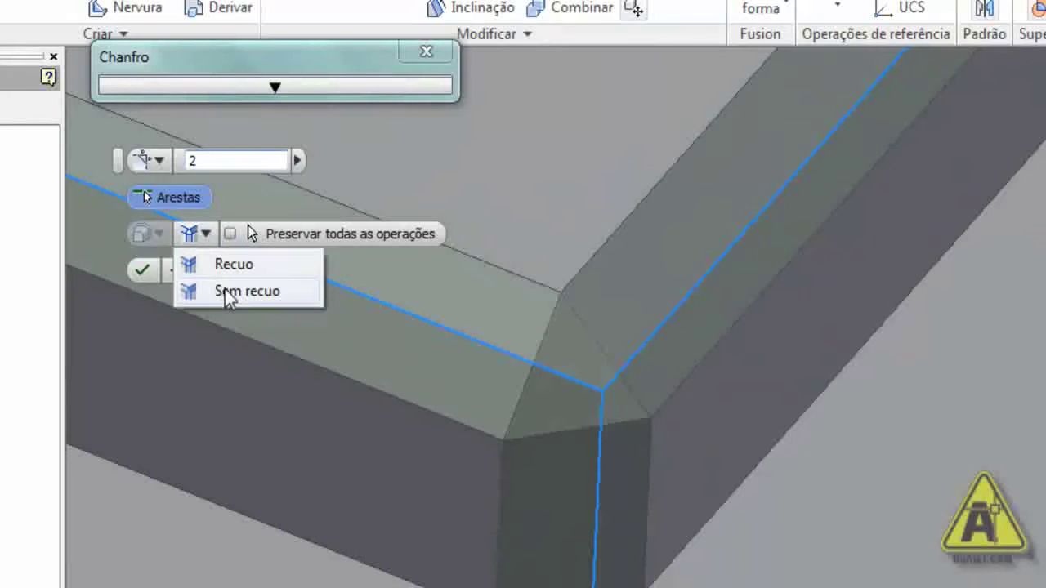
{"action": "left_click", "coordinate": [225, 291]}
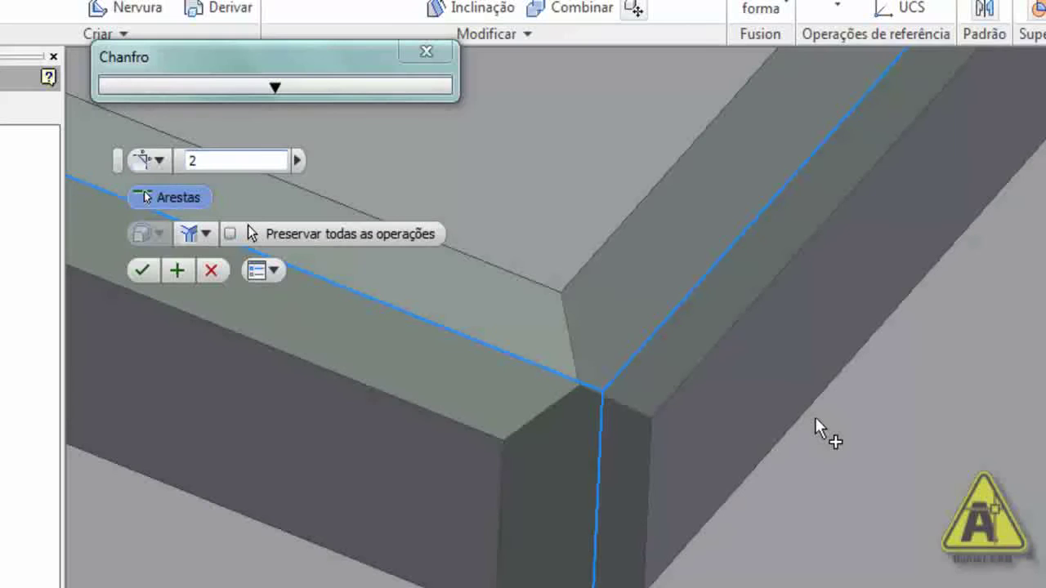
{"action": "scroll", "coordinate": [815, 418], "scroll_direction": "down", "scroll_amount": 2}
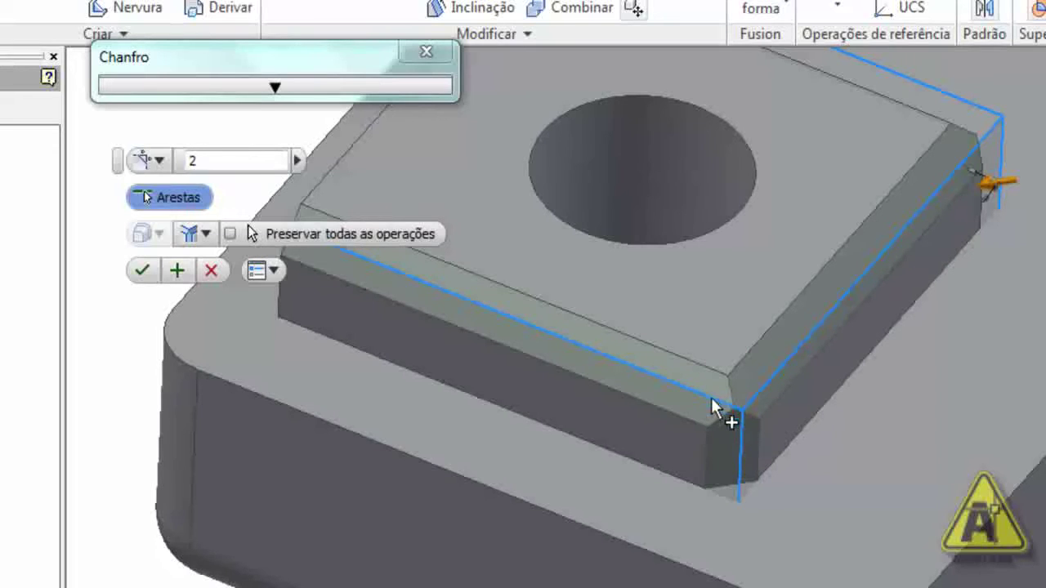
{"action": "left_click", "coordinate": [206, 235]}
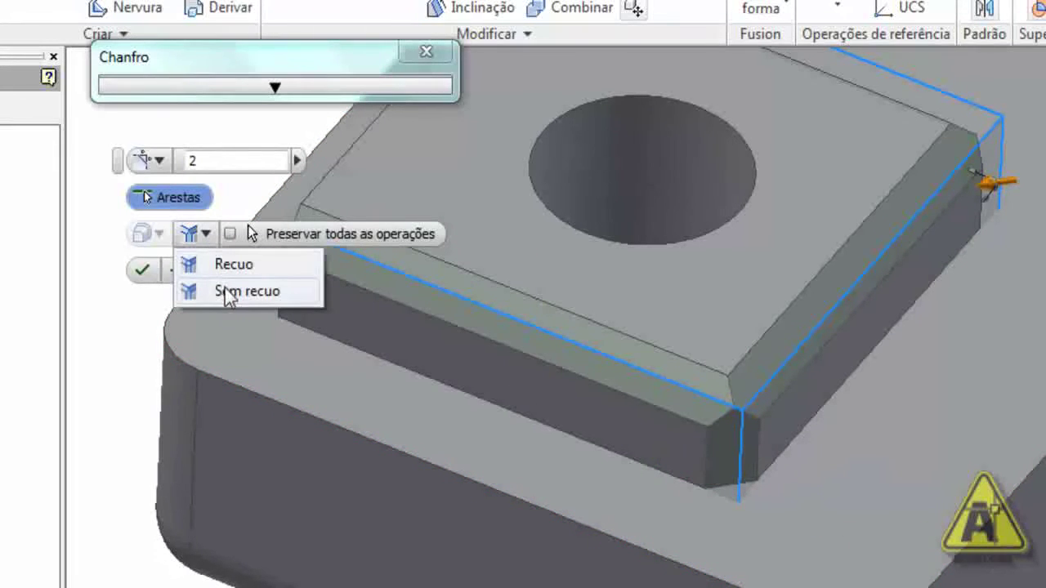
{"action": "left_click", "coordinate": [227, 273]}
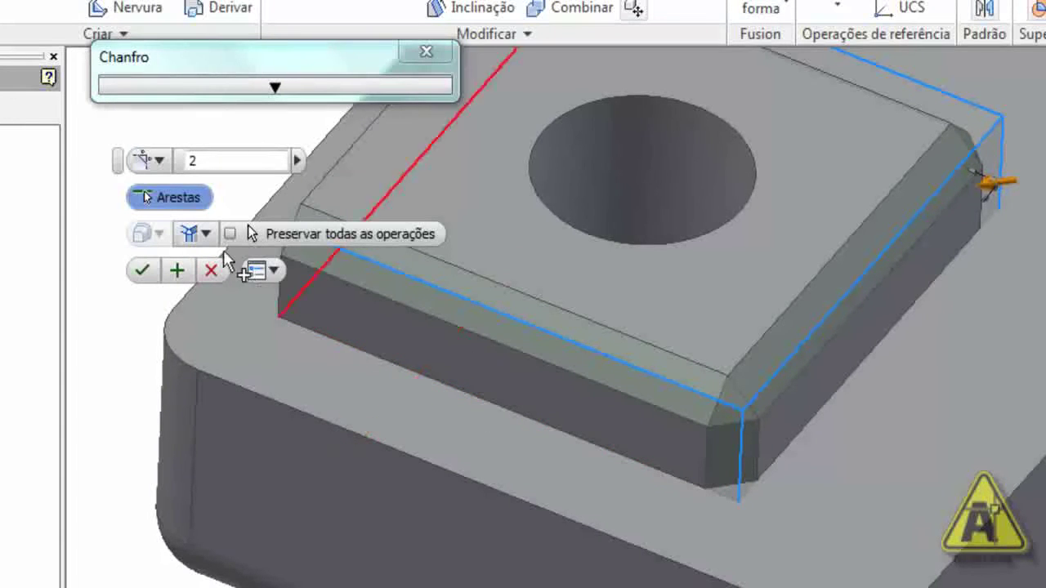
{"action": "middle_click_drag", "start_coordinate": [791, 395], "coordinate": [757, 429]}
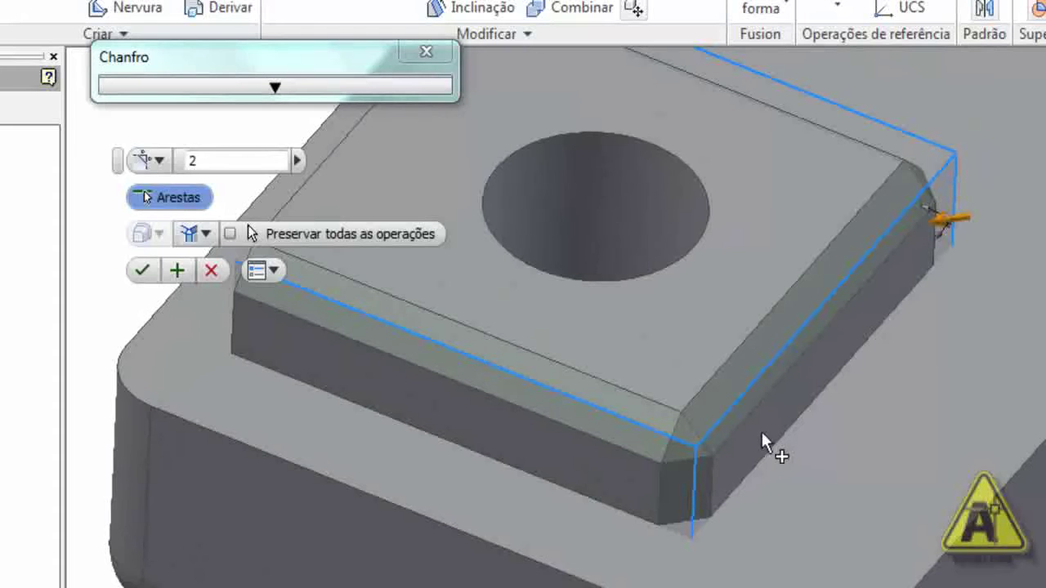
Try the Preservar todas as operações option, switch it off again and apply the 2 mm chamfer to the boss.
{"action": "middle_click_drag", "start_coordinate": [176, 365], "coordinate": [229, 426]}
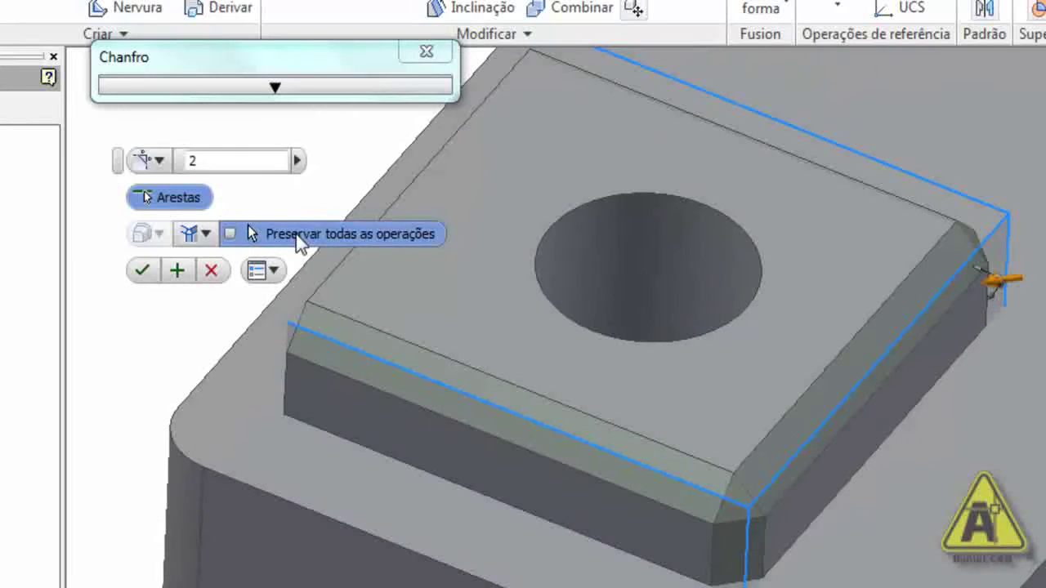
{"action": "left_click", "coordinate": [277, 239]}
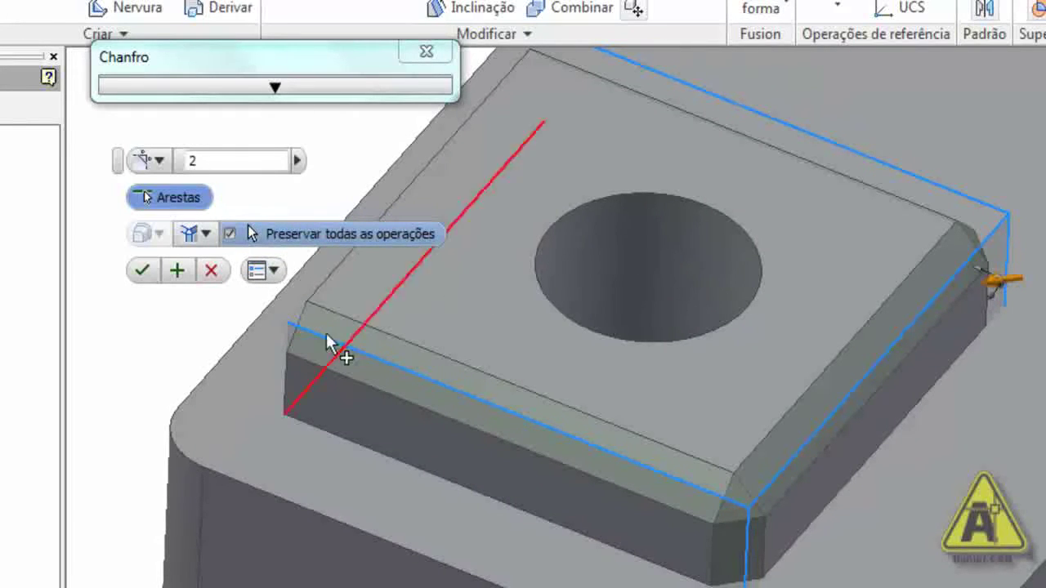
{"action": "left_click", "coordinate": [293, 240]}
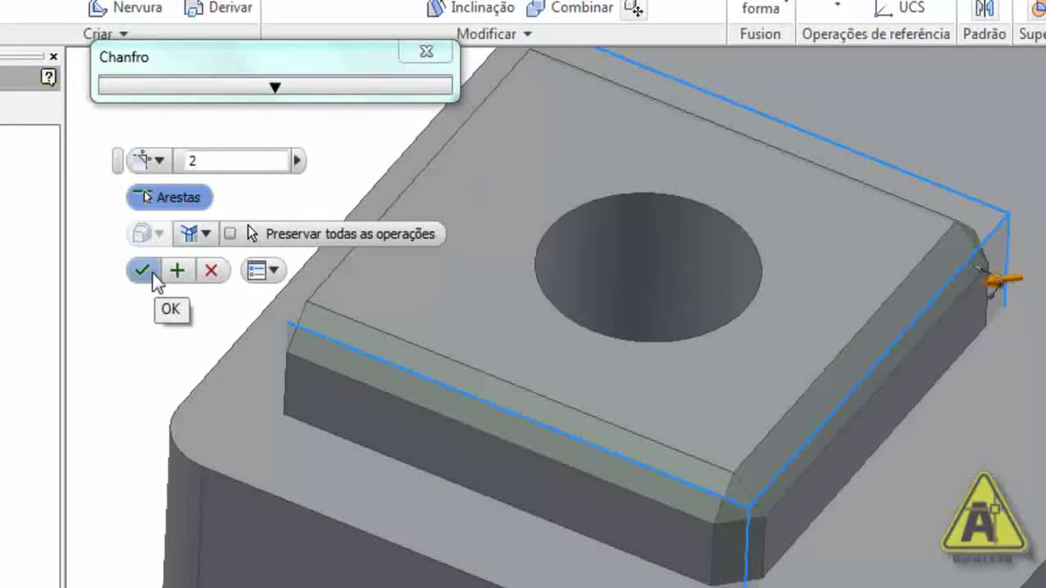
{"action": "left_click", "coordinate": [160, 161]}
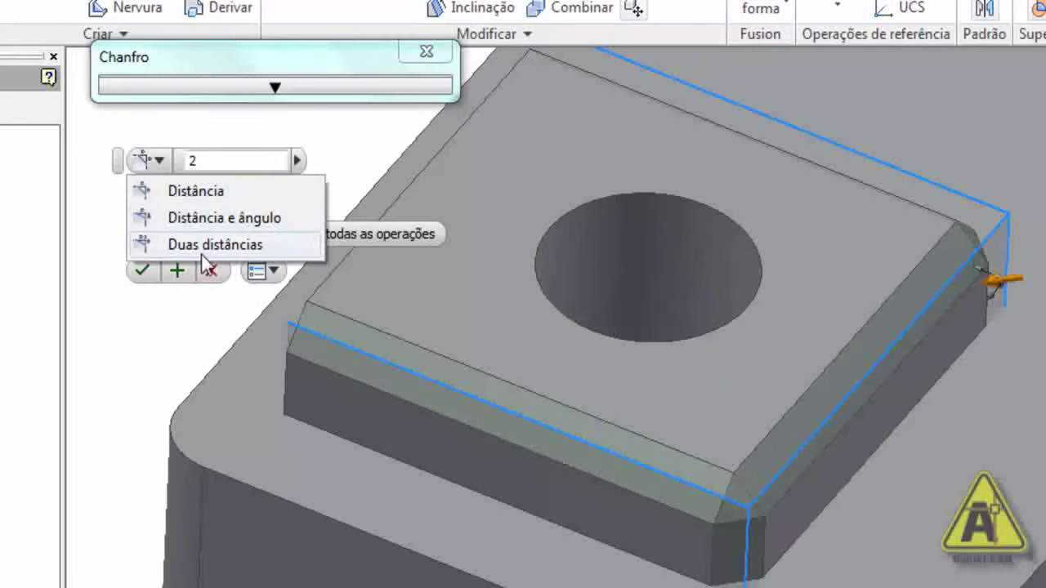
{"action": "left_click", "coordinate": [164, 335]}
{"action": "left_click", "coordinate": [148, 272]}
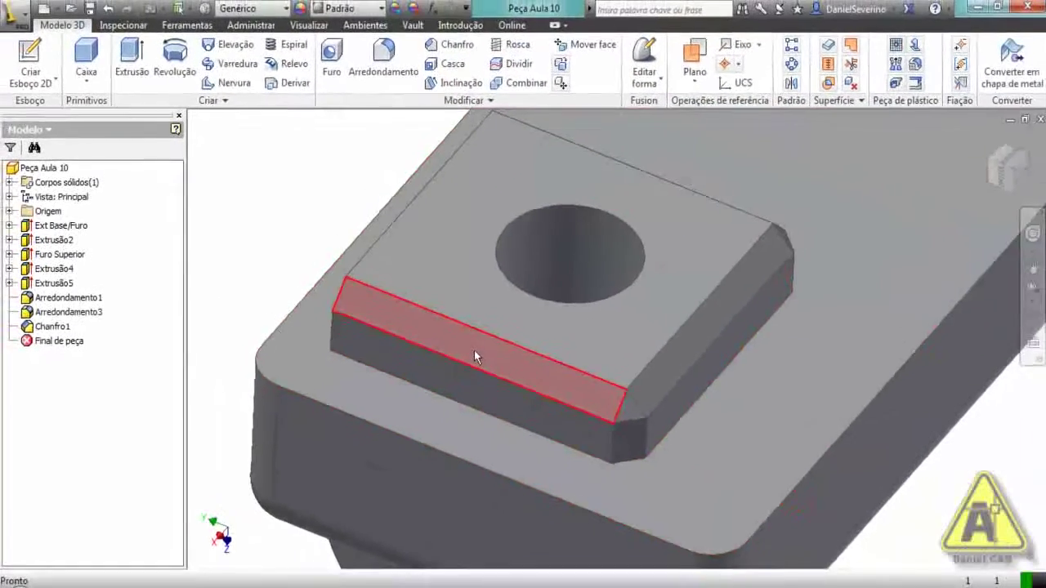
Start a distance-and-angle chamfer and choose the boss's side face along the unchamfered edge as its reference face.
{"action": "scroll", "coordinate": [474, 351], "scroll_direction": "down", "scroll_amount": 5}
{"action": "middle_click_drag", "start_coordinate": [551, 371], "coordinate": [499, 367], "text": "shift"}
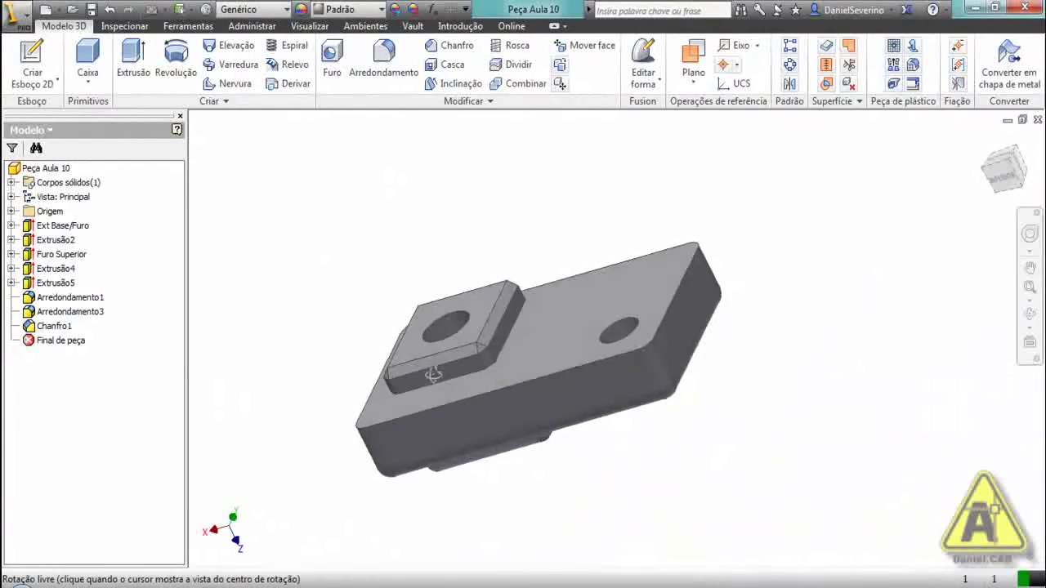
{"action": "middle_click_drag", "start_coordinate": [533, 206], "coordinate": [783, 413], "text": "shift"}
{"action": "scroll", "coordinate": [734, 408], "scroll_direction": "up", "scroll_amount": 3}
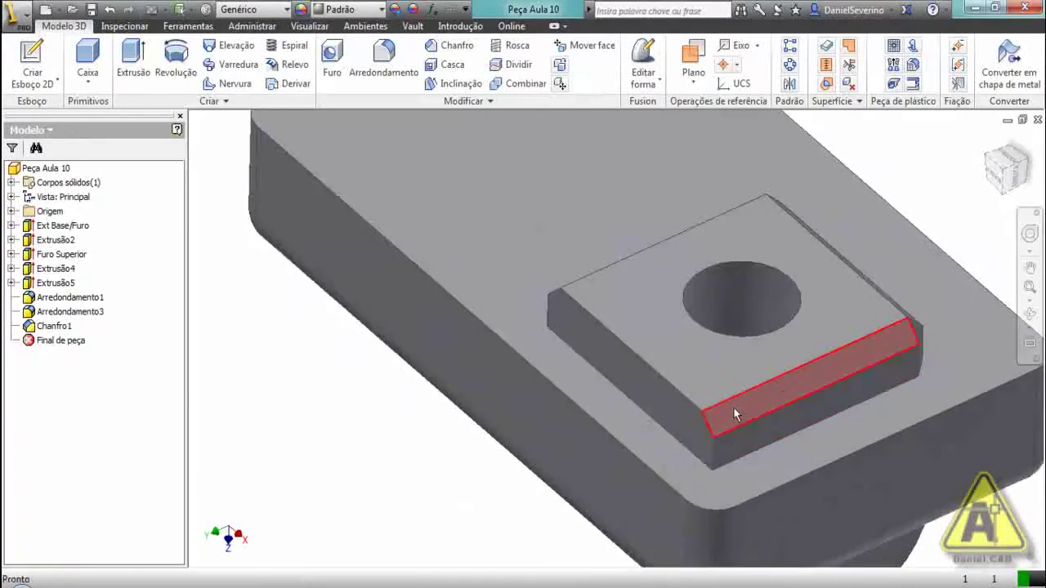
{"action": "scroll", "coordinate": [733, 407], "scroll_direction": "up", "scroll_amount": 3}
{"action": "middle_click_drag", "start_coordinate": [563, 275], "coordinate": [564, 305]}
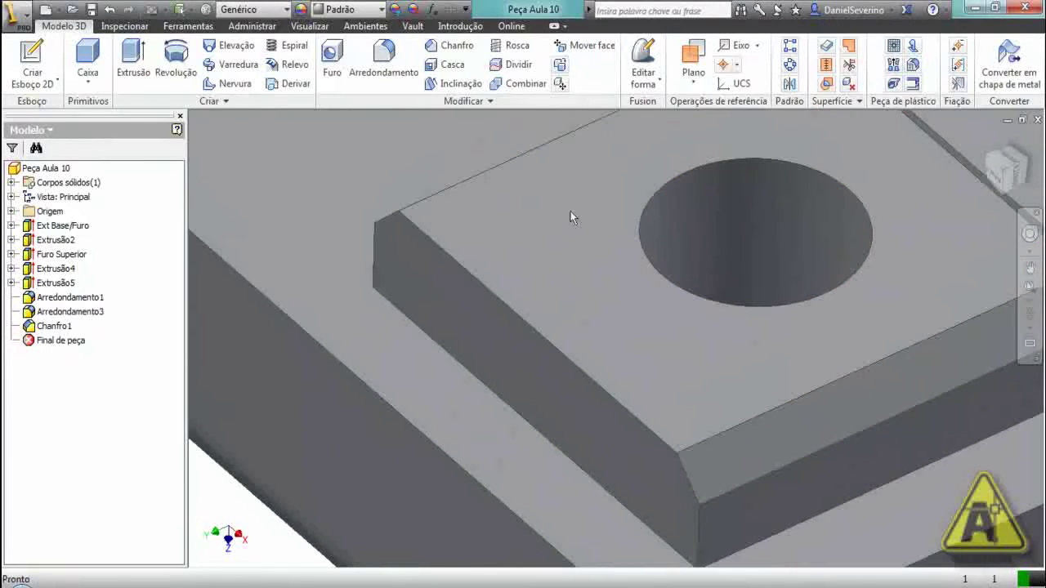
{"action": "left_click", "coordinate": [452, 49]}
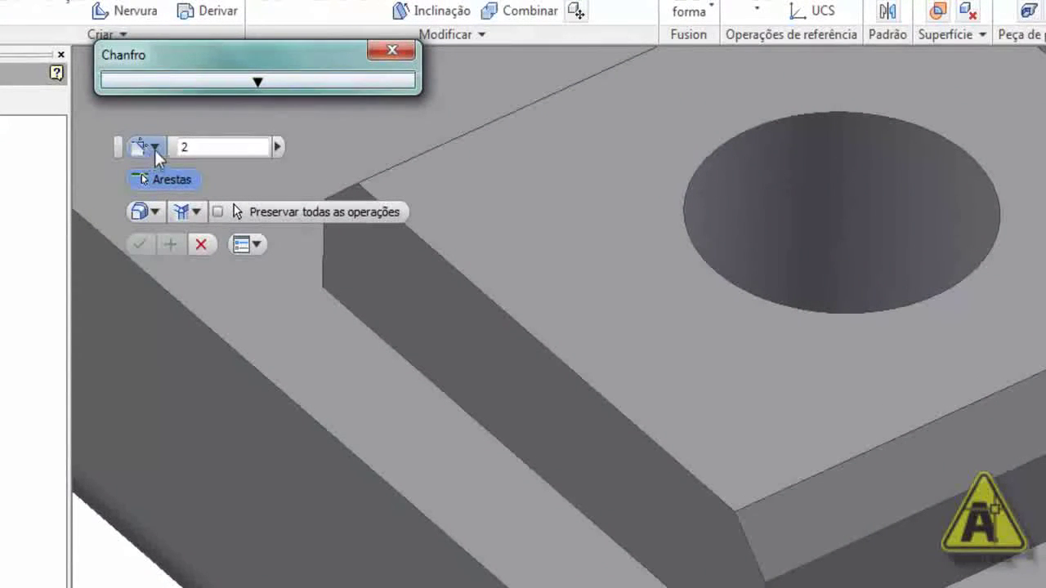
{"action": "left_click", "coordinate": [154, 149]}
{"action": "left_click", "coordinate": [172, 202]}
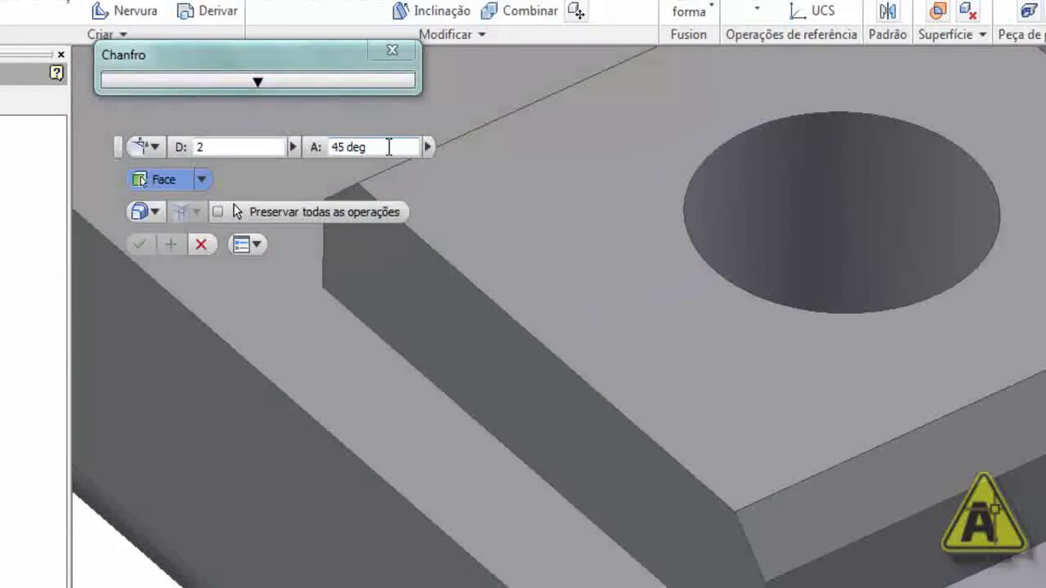
{"action": "left_click", "coordinate": [401, 268]}
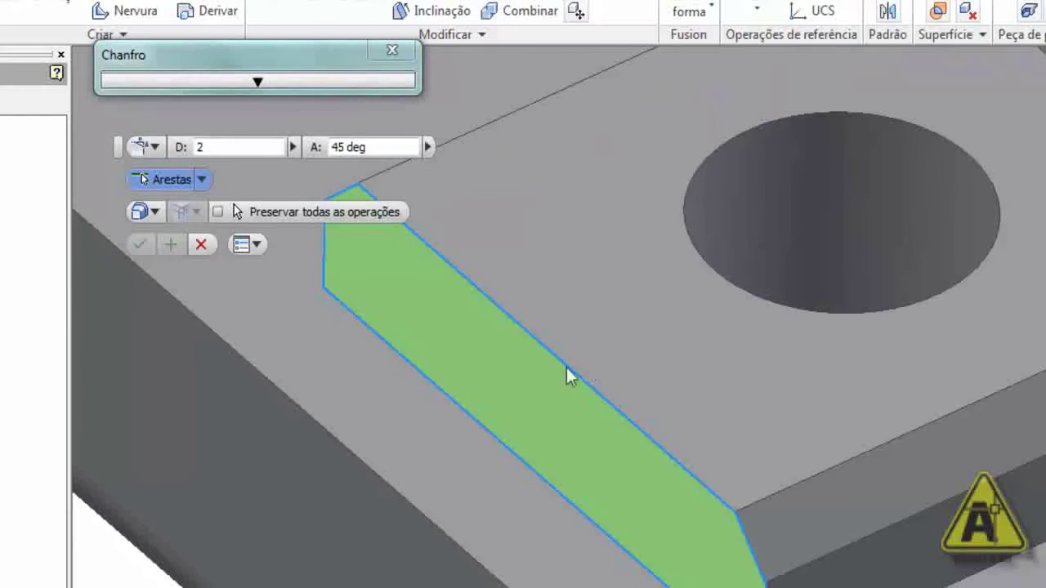
Set the chamfer angle to 20 degrees, select the reference face's long outer edge and examine the preview in profile.
{"action": "left_click", "coordinate": [390, 148]}
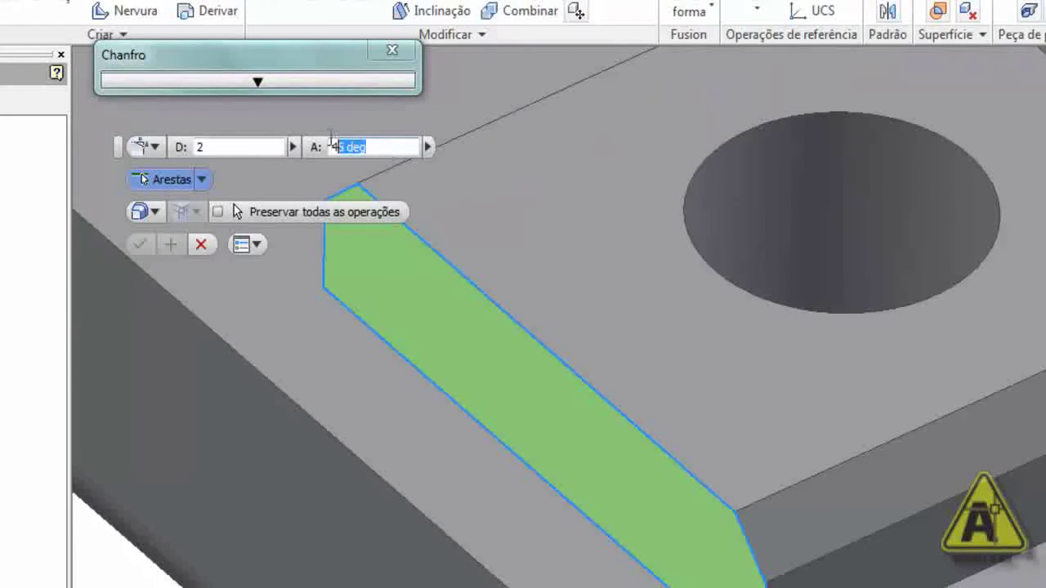
{"action": "type", "text": "20"}
{"action": "left_click", "coordinate": [456, 270]}
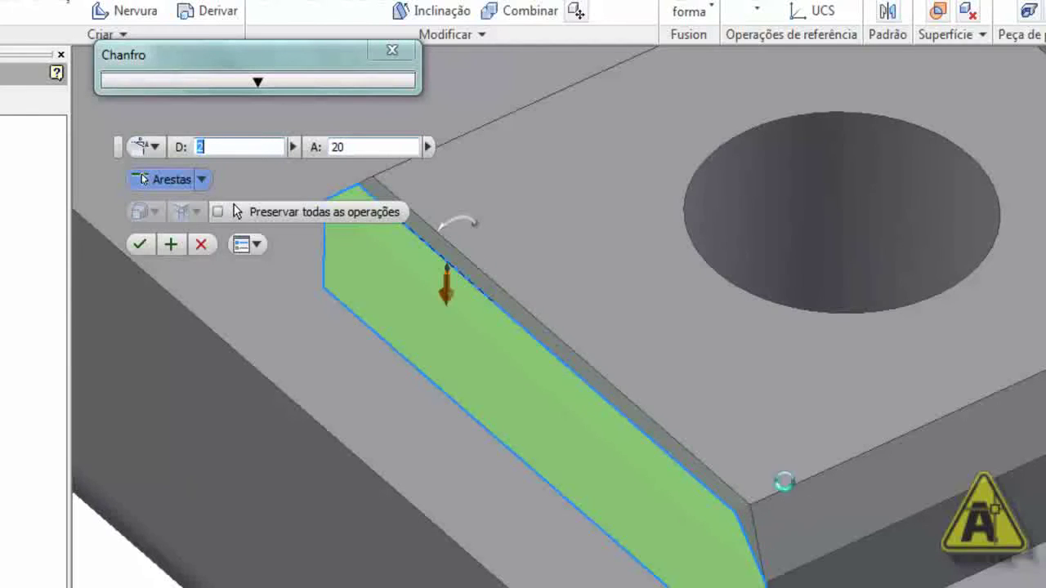
{"action": "scroll", "coordinate": [780, 486], "scroll_direction": "down", "scroll_amount": 5}
{"action": "middle_click_drag", "start_coordinate": [793, 454], "coordinate": [716, 433], "text": "shift"}
{"action": "scroll", "coordinate": [647, 423], "scroll_direction": "up", "scroll_amount": 3}
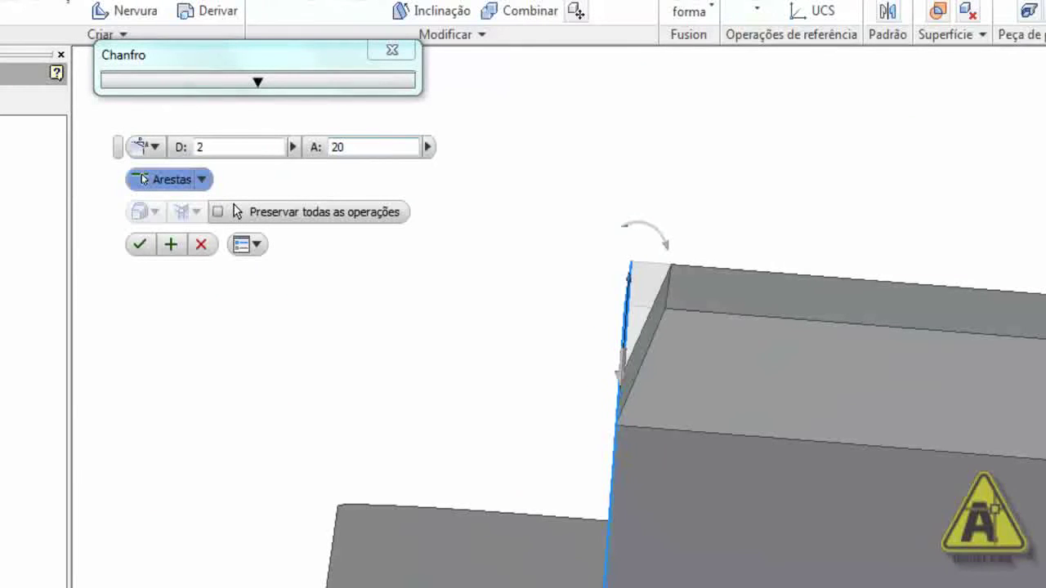
{"action": "scroll", "coordinate": [545, 249], "scroll_direction": "up", "scroll_amount": 4}
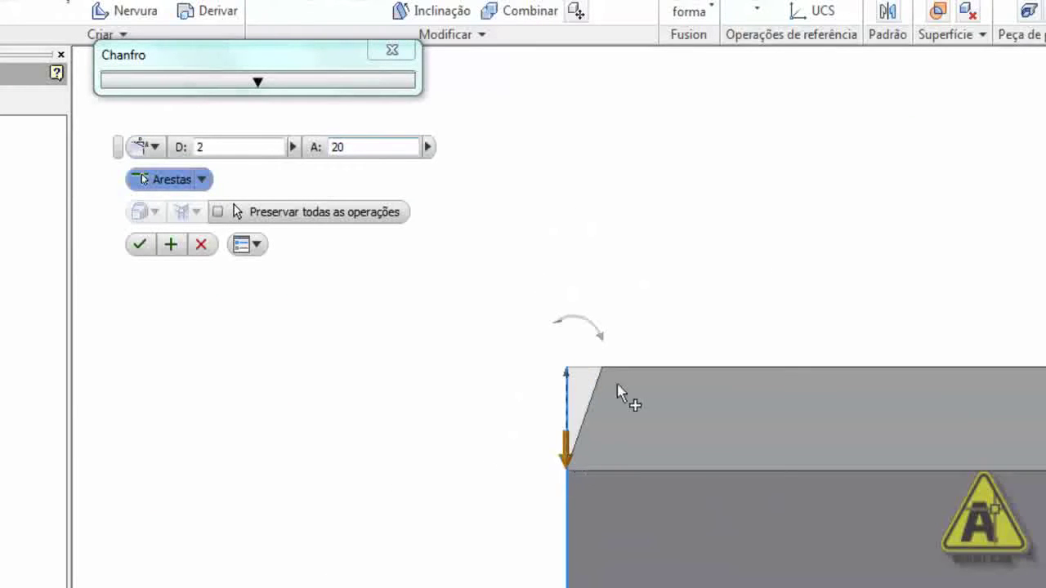
Try chamfer angles of 60 and 10 degrees on the boss edge and compare the previews in profile.
{"action": "scroll", "coordinate": [597, 391], "scroll_direction": "up", "scroll_amount": 3}
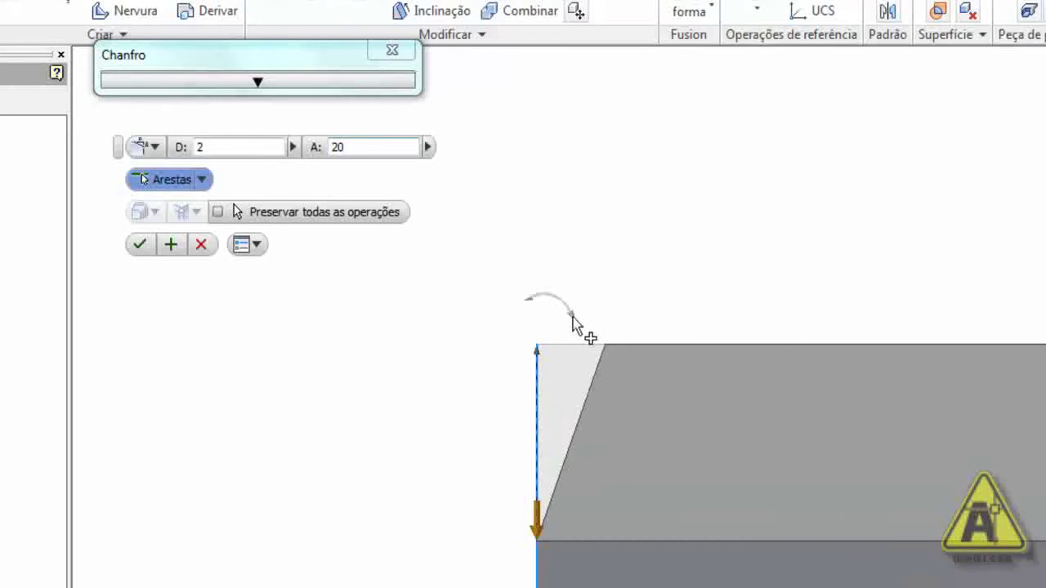
{"action": "mouse_move", "coordinate": [581, 331]}
{"action": "left_mouse_down"}
{"action": "mouse_move", "coordinate": [609, 374]}
{"action": "mouse_move", "coordinate": [567, 322]}
{"action": "left_mouse_up"}
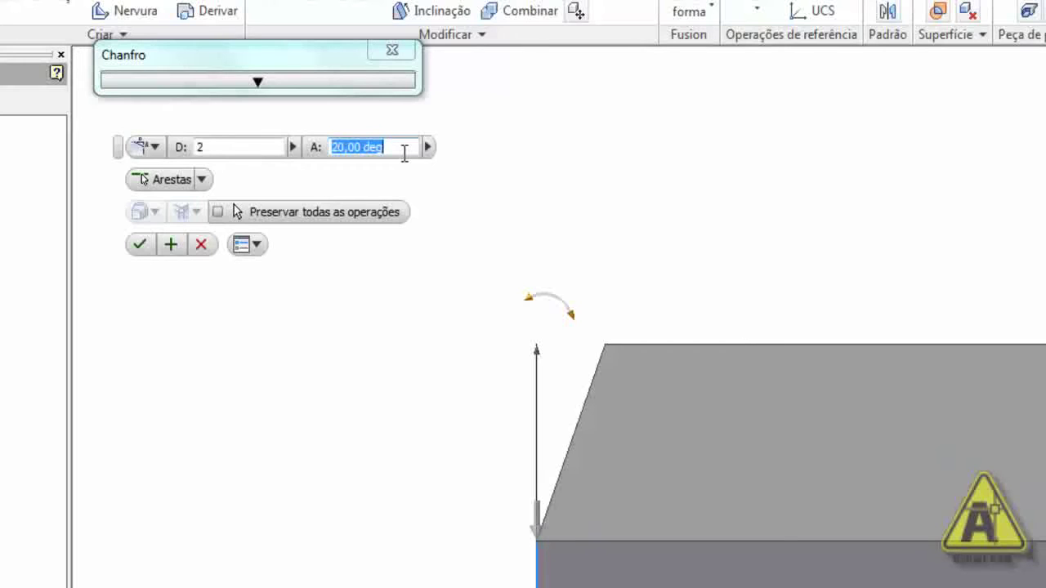
{"action": "type", "text": "60"}
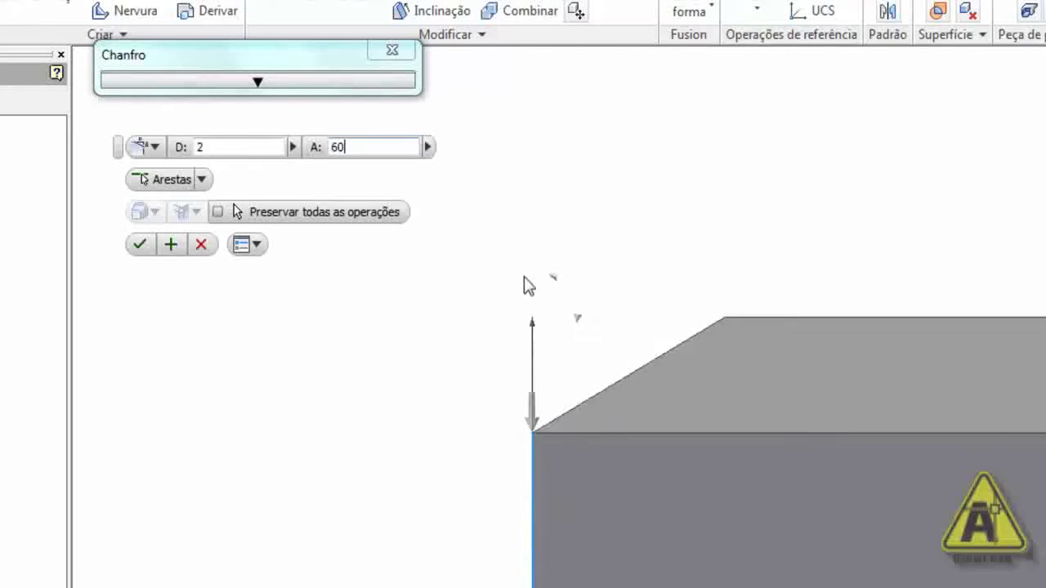
{"action": "double_click", "coordinate": [339, 148]}
{"action": "type", "text": "10"}
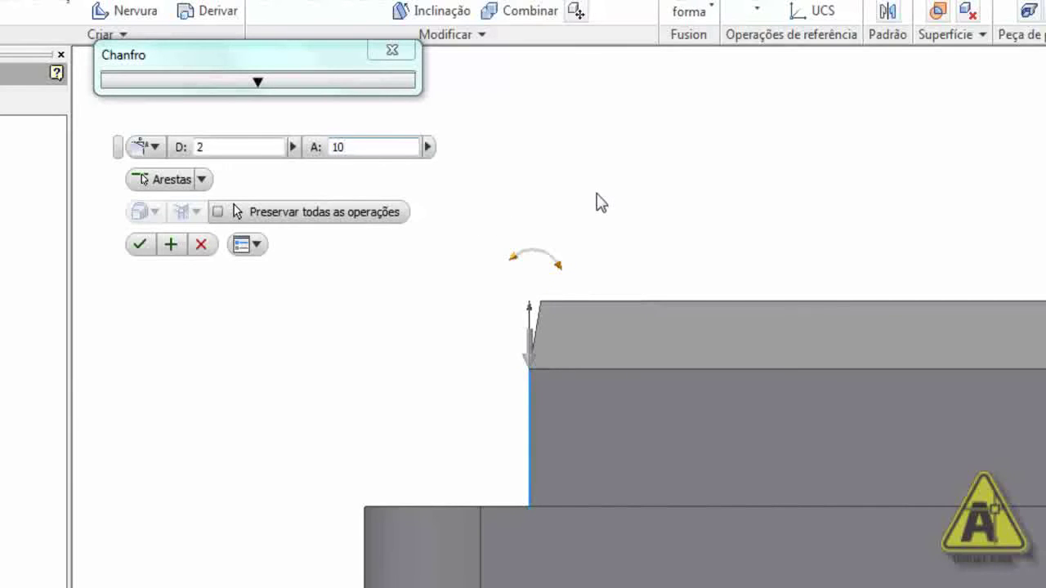
Set the chamfer angle to 80 degrees, inspect the preview on the underside boss and apply the chamfer.
{"action": "double_click", "coordinate": [342, 147]}
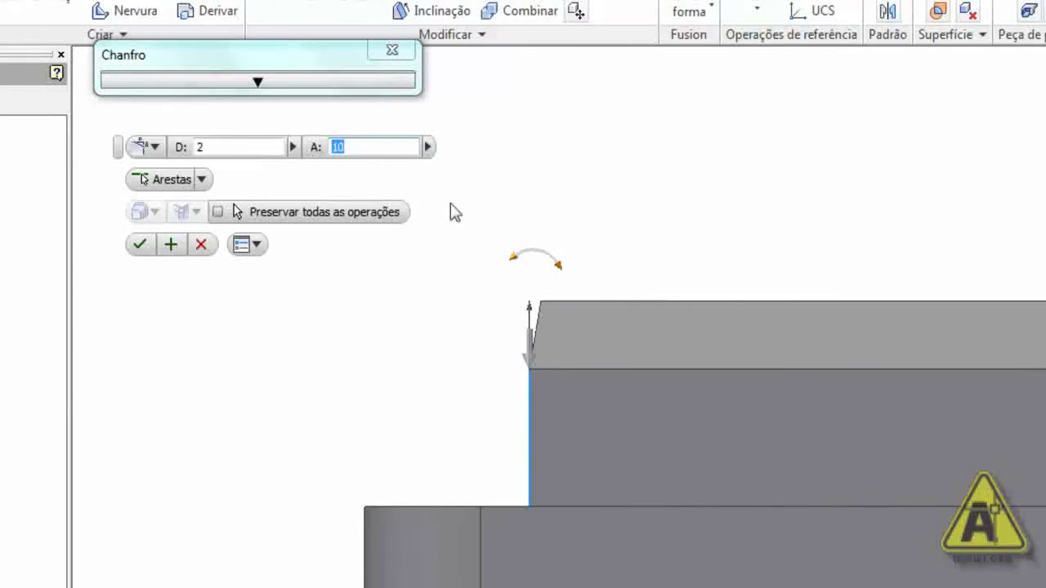
{"action": "type", "text": "80"}
{"action": "scroll", "coordinate": [396, 364], "scroll_direction": "down", "scroll_amount": 5}
{"action": "scroll", "coordinate": [401, 384], "scroll_direction": "up", "scroll_amount": 3}
{"action": "middle_click_drag", "start_coordinate": [429, 369], "coordinate": [469, 409], "text": "shift"}
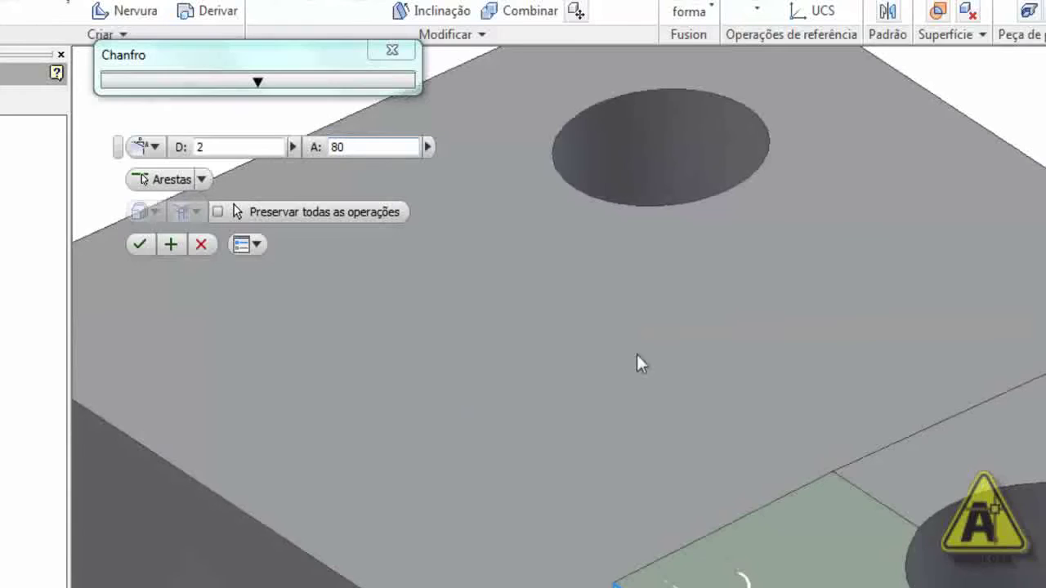
{"action": "middle_click_drag", "start_coordinate": [642, 564], "coordinate": [626, 325]}
{"action": "scroll", "coordinate": [627, 325], "scroll_direction": "down", "scroll_amount": 3}
{"action": "middle_click_drag", "start_coordinate": [834, 171], "coordinate": [814, 212]}
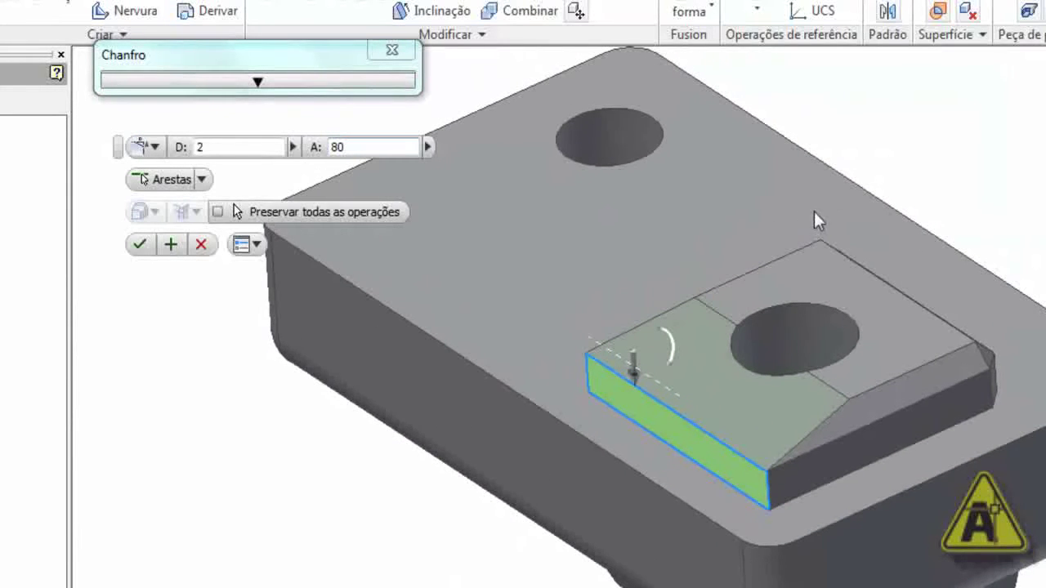
{"action": "left_click", "coordinate": [137, 247]}
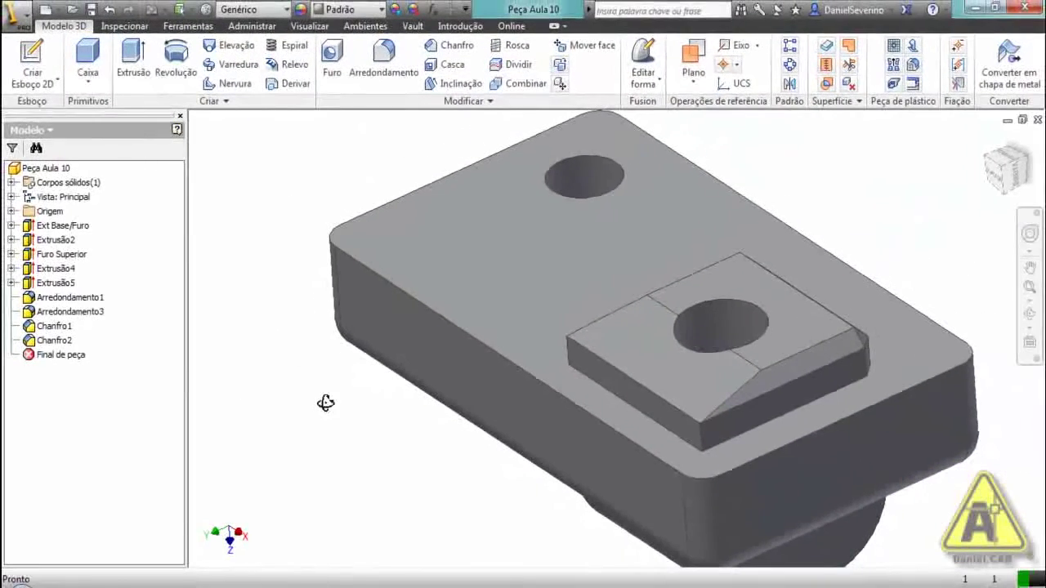
Return to the isometric view and delete the Arredondamento3 fillet from the upper boss.
{"action": "middle_click_drag", "start_coordinate": [257, 444], "coordinate": [284, 444], "text": "shift"}
{"action": "middle_click_drag", "start_coordinate": [344, 402], "coordinate": [348, 403], "text": "shift"}
{"action": "middle_click_drag", "start_coordinate": [674, 425], "coordinate": [596, 401]}
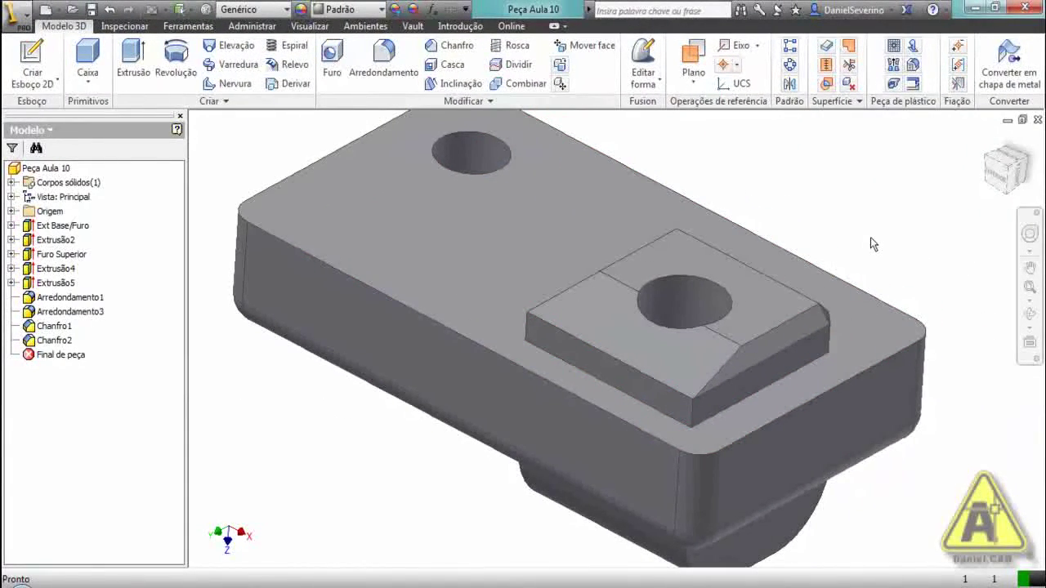
{"action": "key", "text": "F6"}
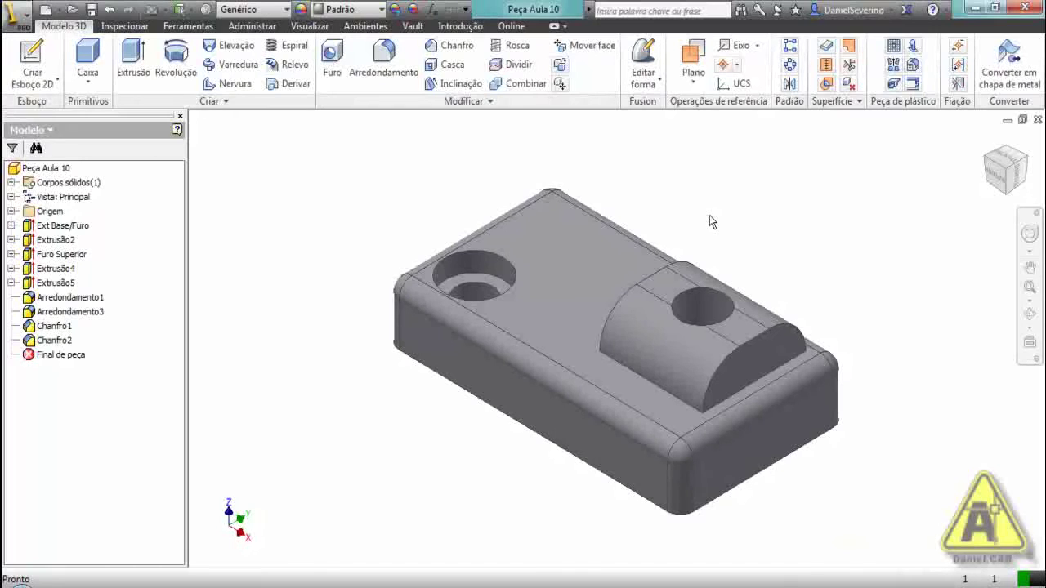
{"action": "left_click", "coordinate": [51, 313]}
{"action": "key", "text": "Delete"}
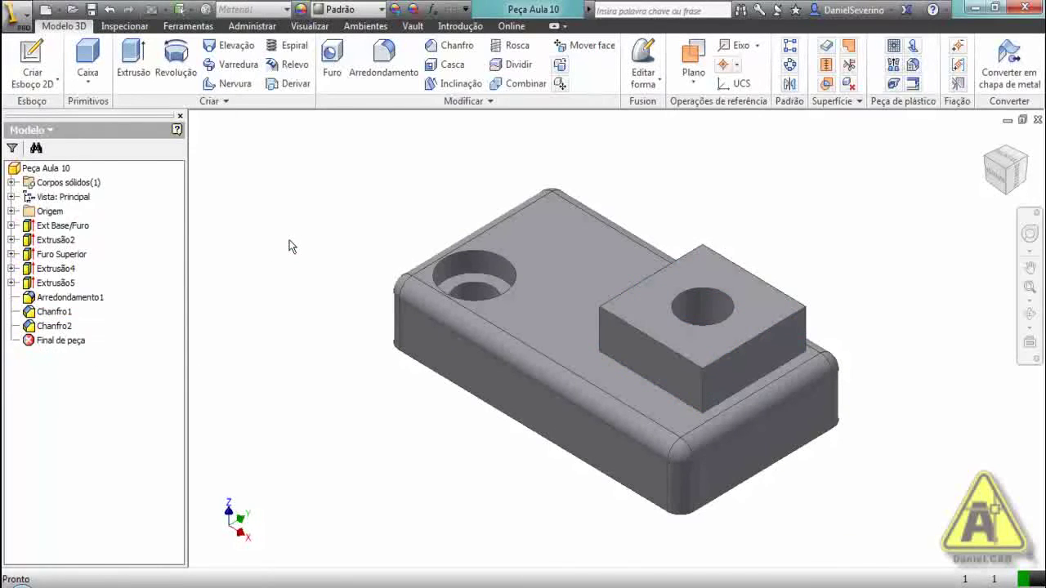
Start a Duas distâncias chamfer on the upper boss's top edge that runs along the base's long side.
{"action": "scroll", "coordinate": [694, 294], "scroll_direction": "up", "scroll_amount": 4}
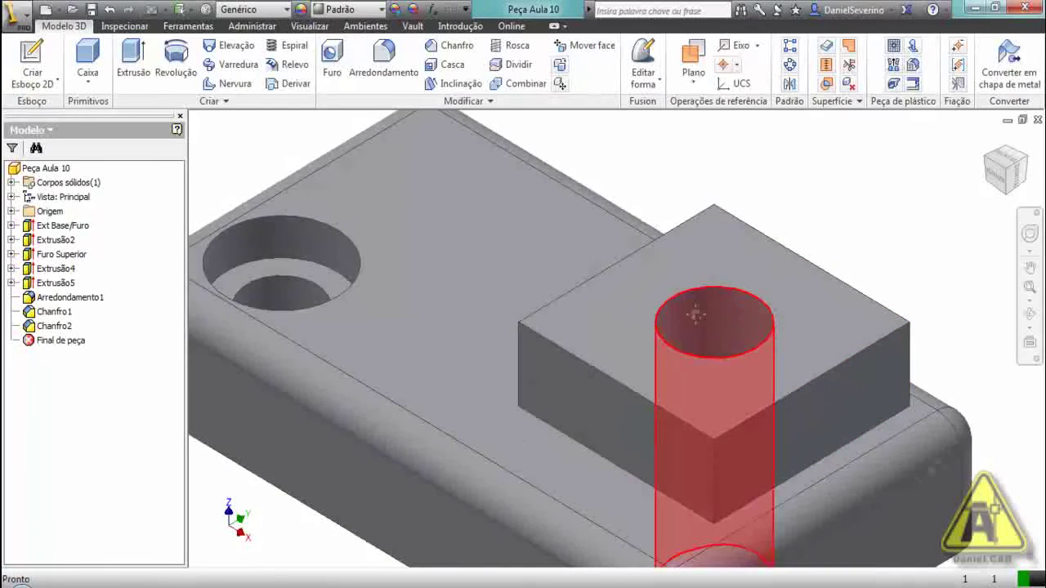
{"action": "scroll", "coordinate": [770, 353], "scroll_direction": "up", "scroll_amount": 2}
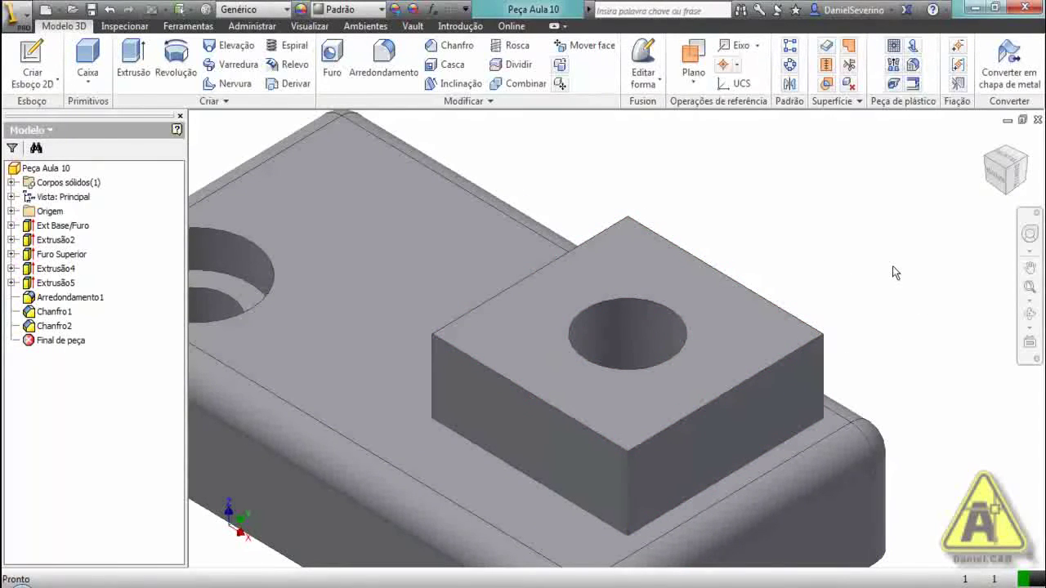
{"action": "left_click", "coordinate": [448, 47]}
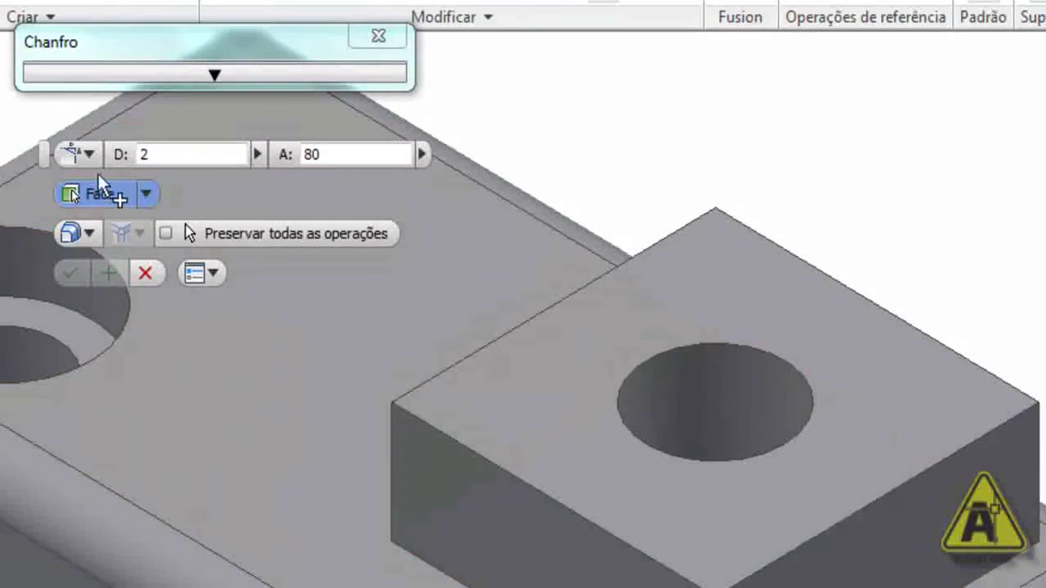
{"action": "left_click", "coordinate": [89, 157]}
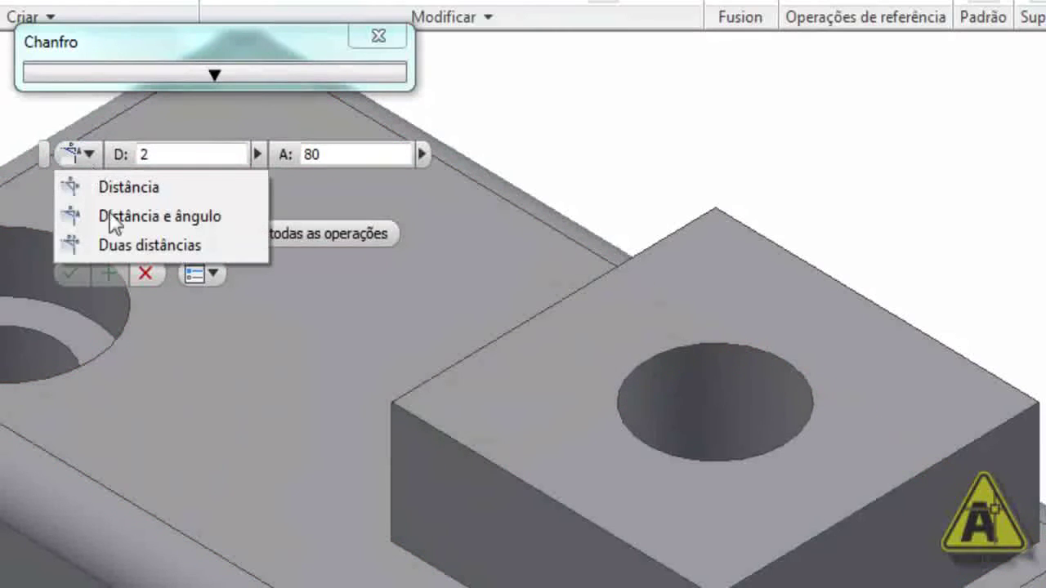
{"action": "left_click", "coordinate": [114, 247]}
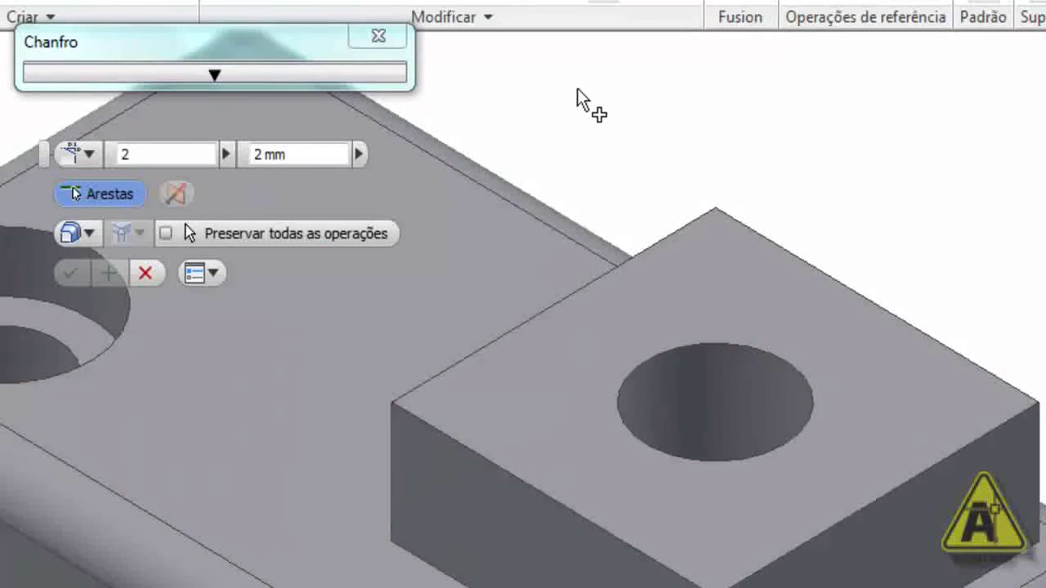
{"action": "left_click", "coordinate": [436, 451]}
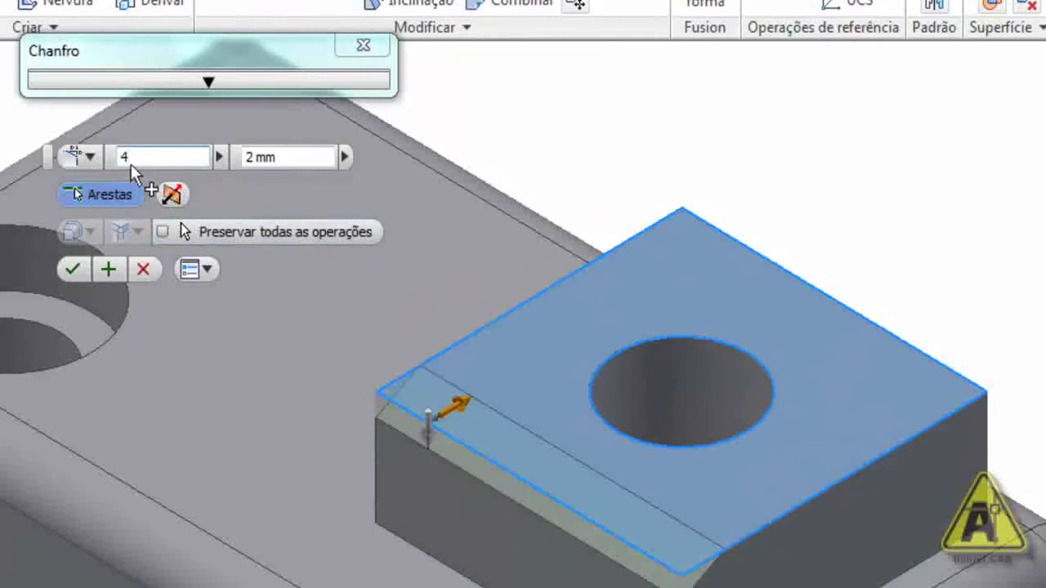
Try chamfer distances of 8 mm across the boss's top face and 3 mm down its side.
{"action": "left_click_drag", "start_coordinate": [131, 162], "coordinate": [90, 163]}
{"action": "type", "text": "8"}
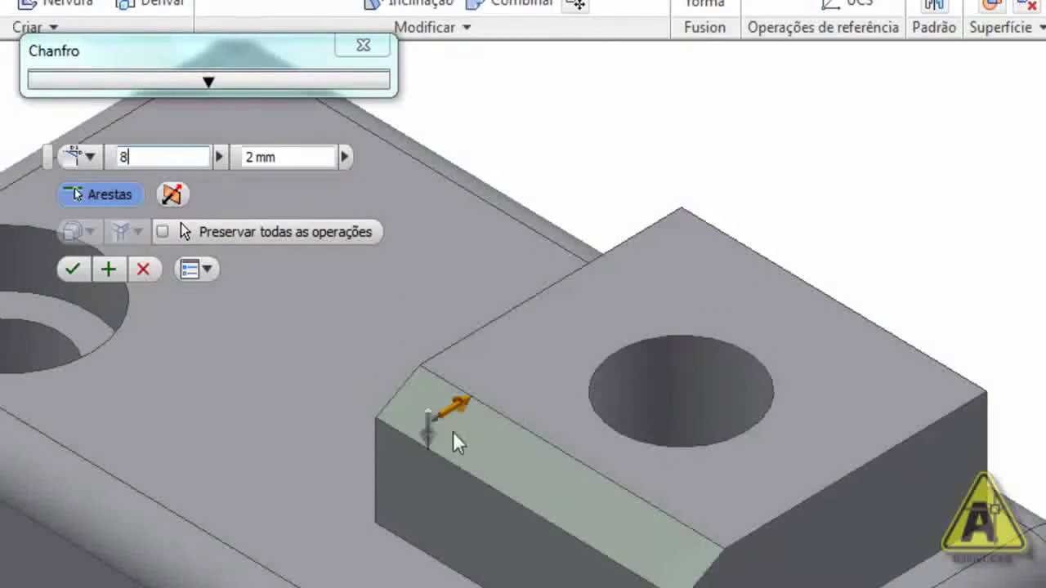
{"action": "left_click", "coordinate": [277, 160]}
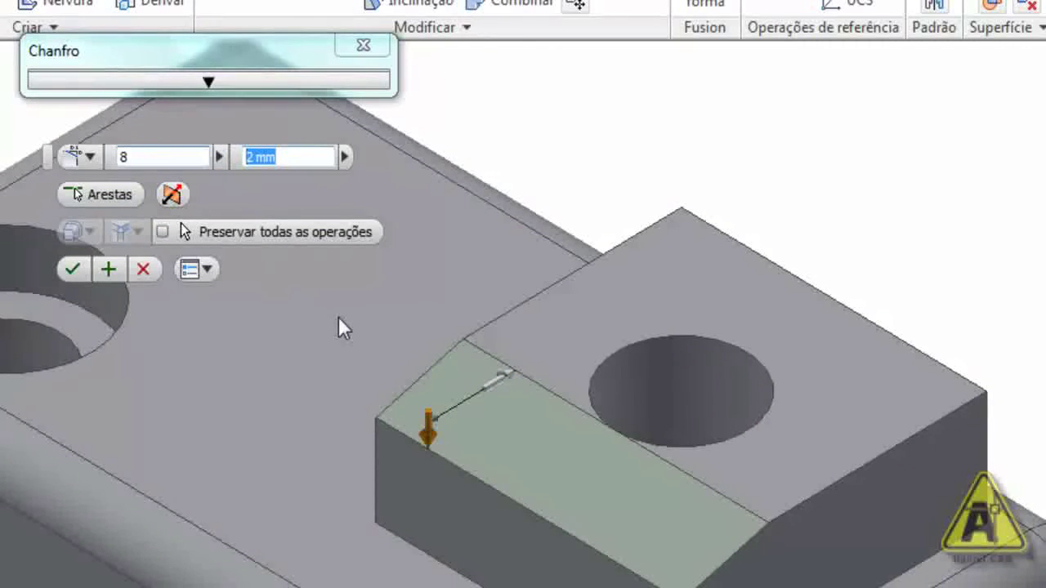
{"action": "type", "text": "3"}
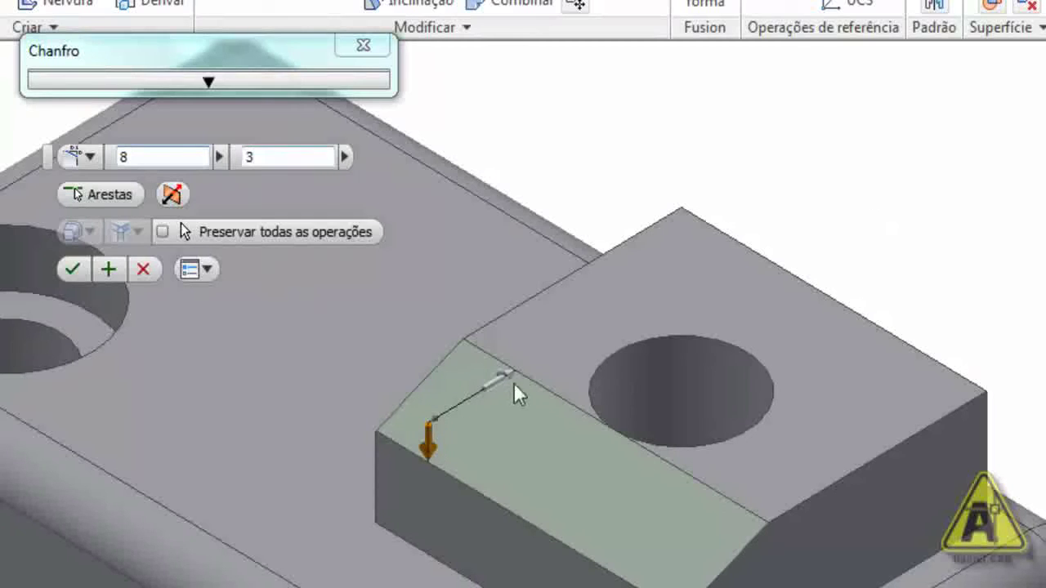
Adjust the chamfer distances to 3.5 mm and 6.25 mm directly on the preview and apply the chamfer.
{"action": "left_click_drag", "start_coordinate": [502, 385], "coordinate": [437, 486]}
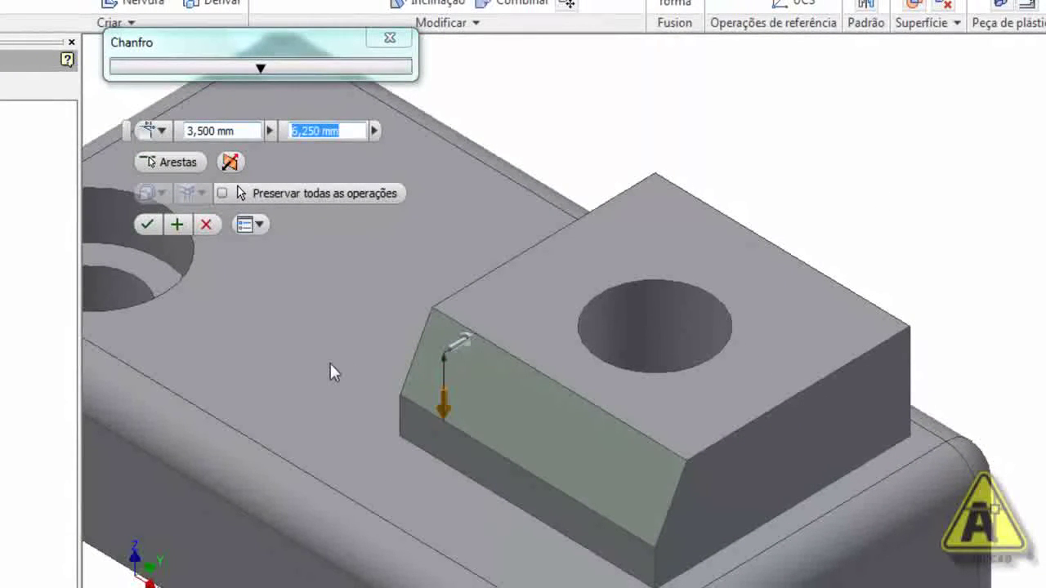
{"action": "left_click", "coordinate": [148, 225]}
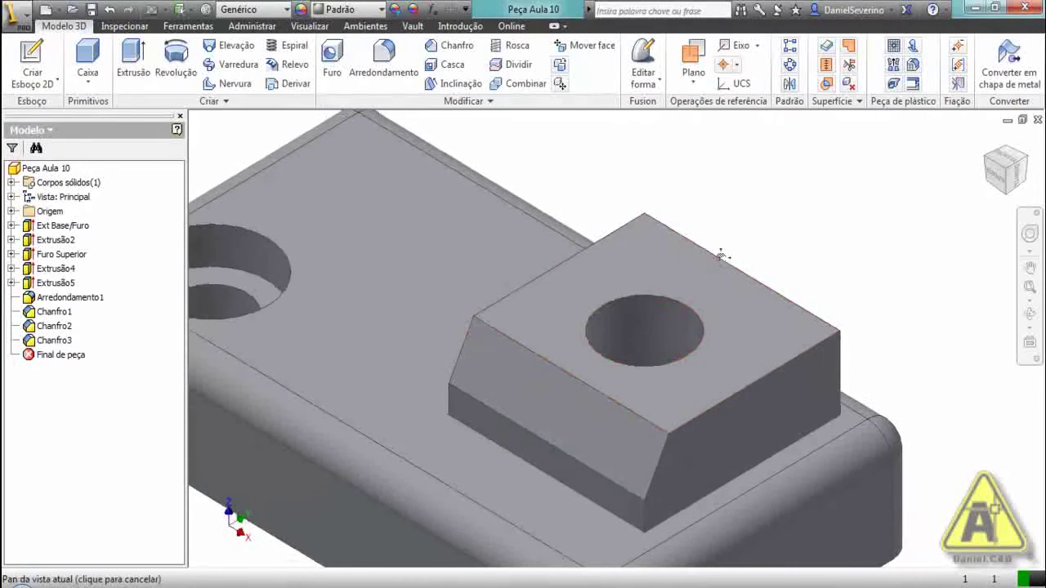
{"action": "scroll", "coordinate": [820, 192], "scroll_direction": "down", "scroll_amount": 3}
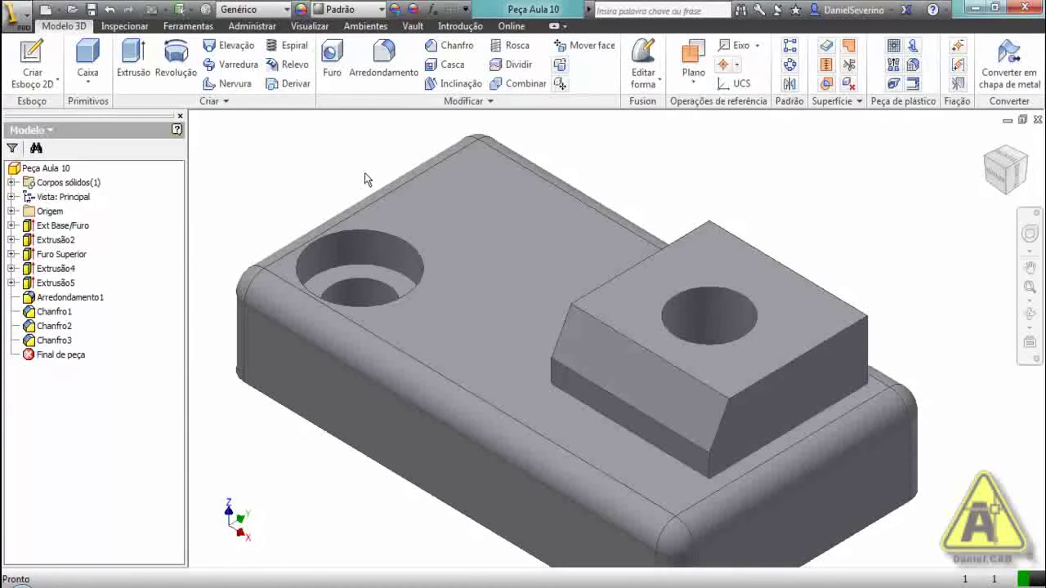
{"action": "scroll", "coordinate": [365, 173], "scroll_direction": "down", "scroll_amount": 3}
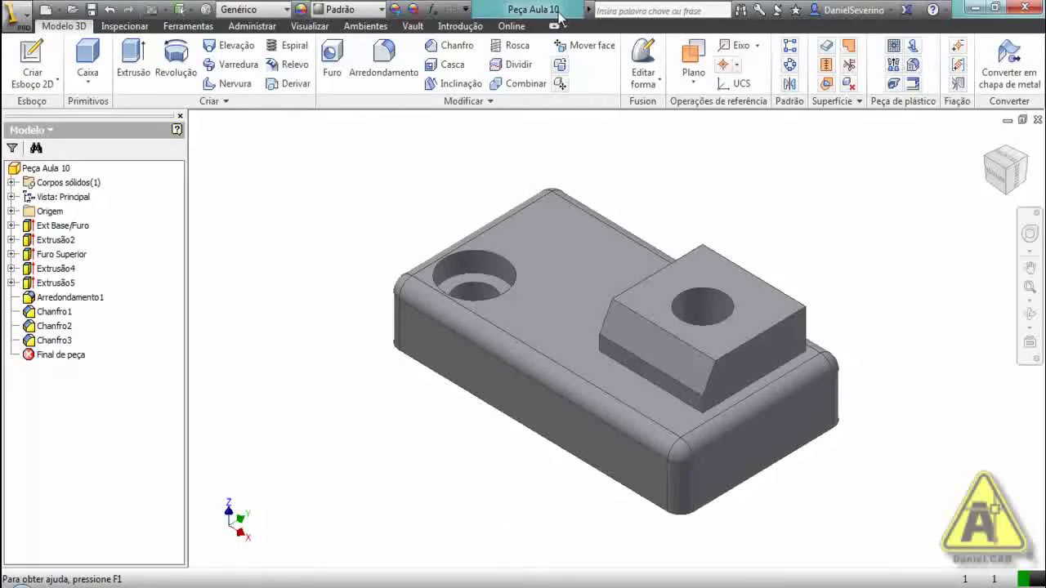
Save the part under the new file name Peça Aula 10.1 in the Inventor YouTube folder.
{"action": "left_click", "coordinate": [20, 18]}
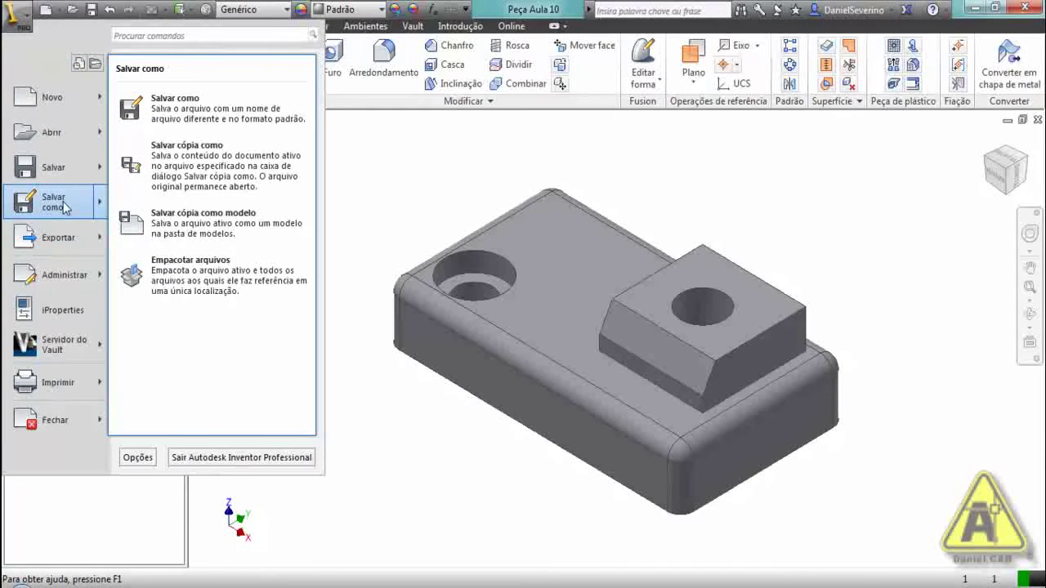
{"action": "left_click", "coordinate": [66, 208]}
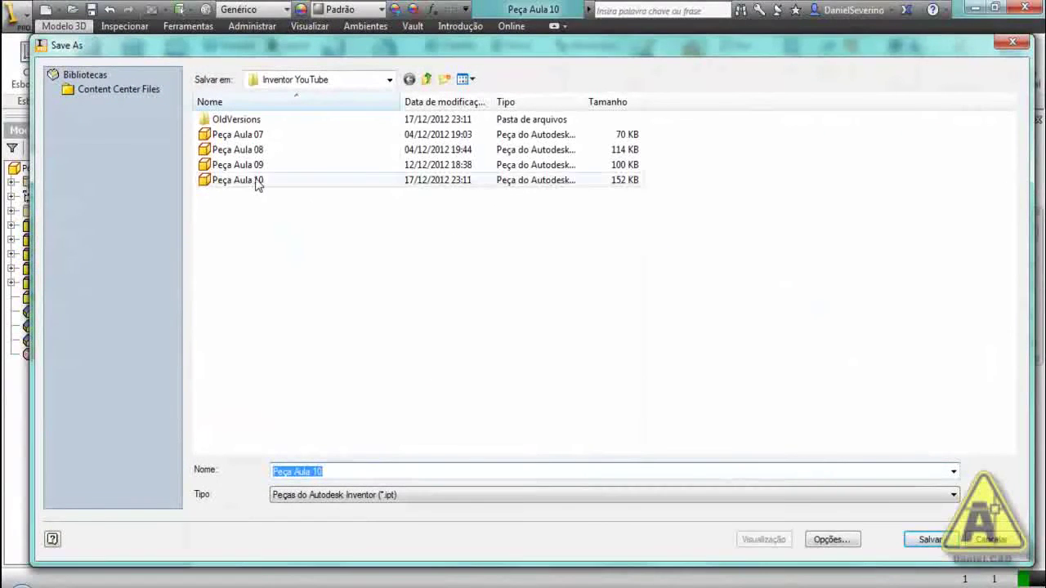
{"action": "left_click", "coordinate": [253, 180]}
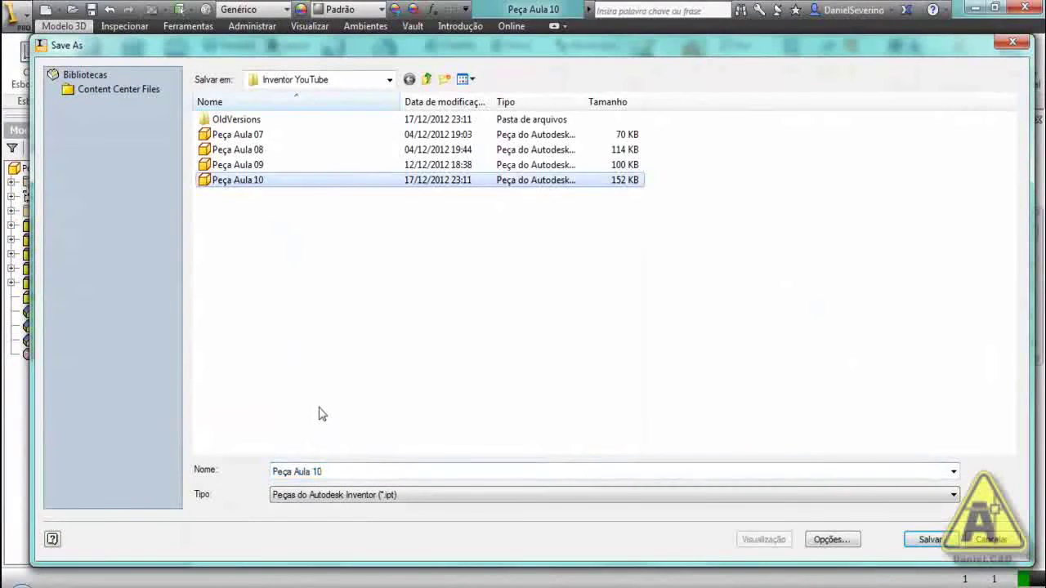
{"action": "left_click", "coordinate": [357, 471]}
{"action": "double_click", "coordinate": [357, 471]}
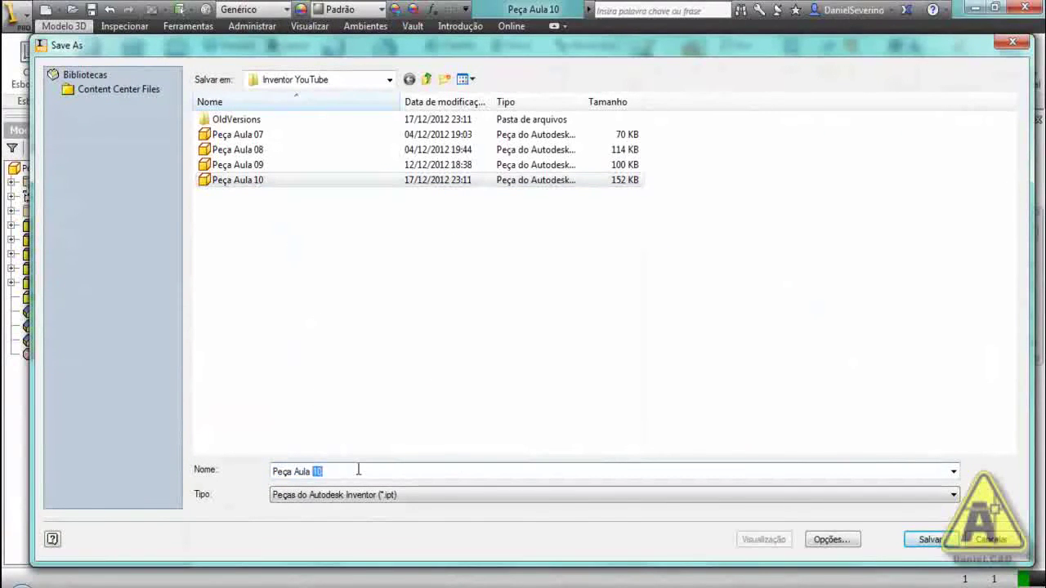
{"action": "type", "text": "10"}
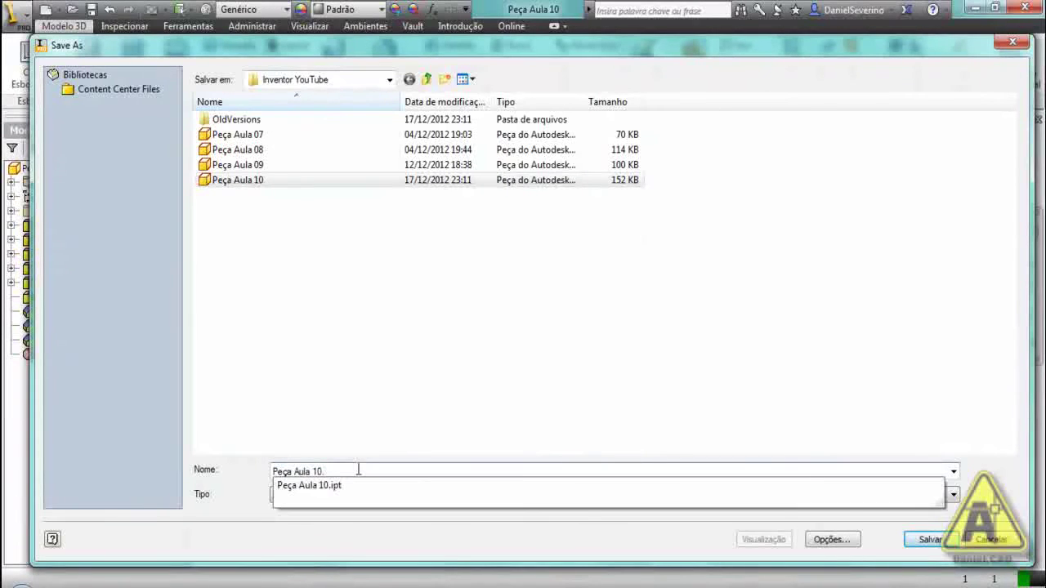
{"action": "type", "text": ".1"}
{"action": "left_click", "coordinate": [930, 540]}
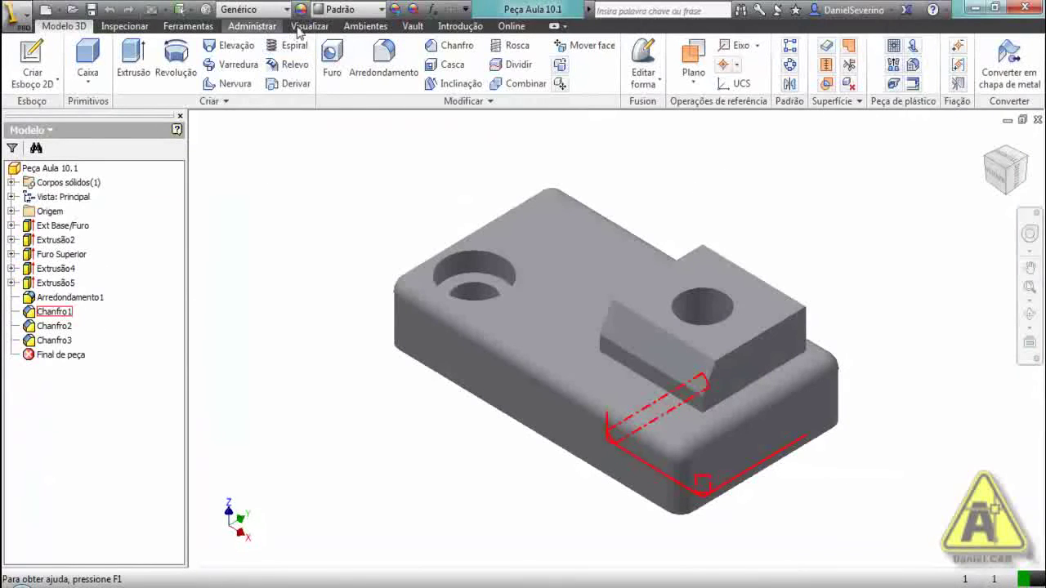
Set the model's visual style to Sombreado com arestas.
{"action": "left_click", "coordinate": [302, 26]}
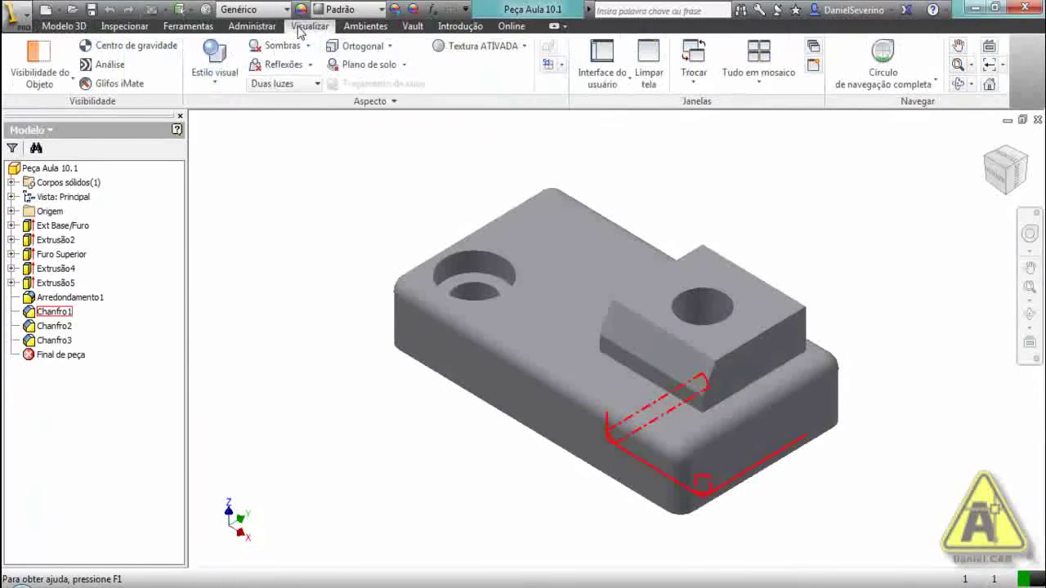
{"action": "left_click", "coordinate": [214, 57]}
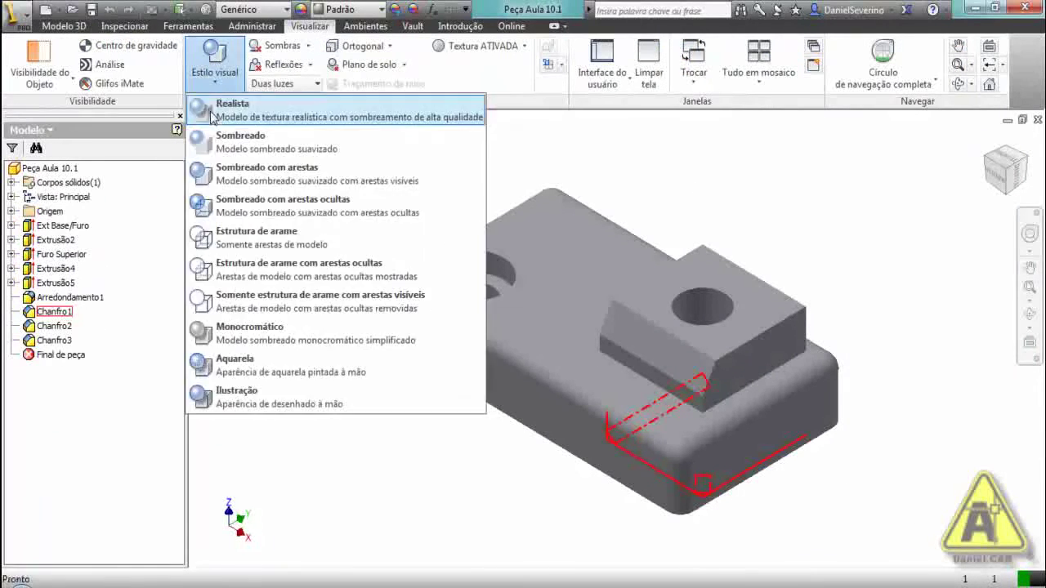
{"action": "left_click", "coordinate": [234, 178]}
Delete the three chamfer features, Chanfro1 through Chanfro3, from the part.
{"action": "left_click", "coordinate": [58, 342]}
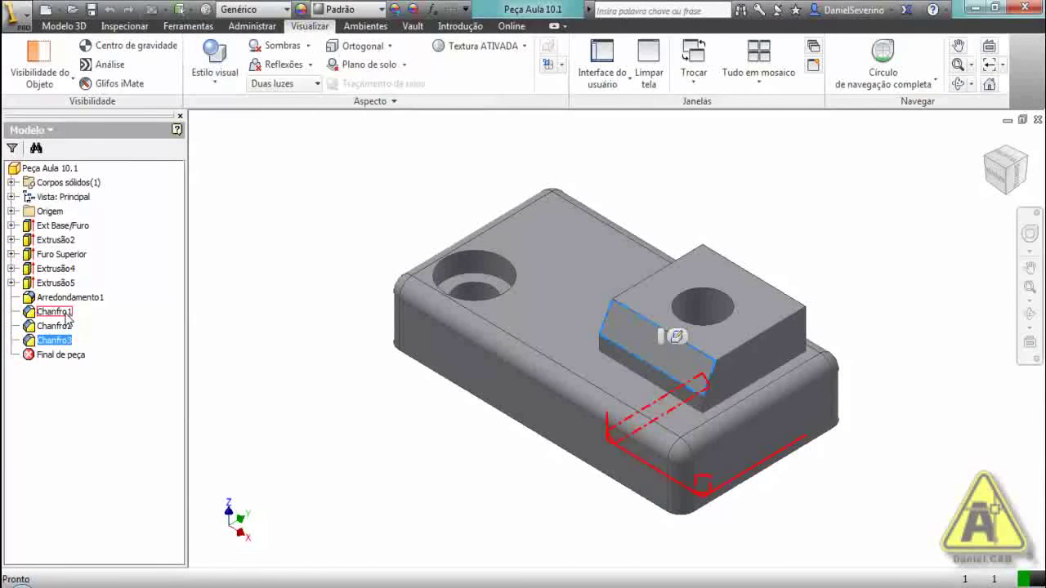
{"action": "left_click", "coordinate": [175, 317], "text": "shift"}
{"action": "key", "text": "Delete"}
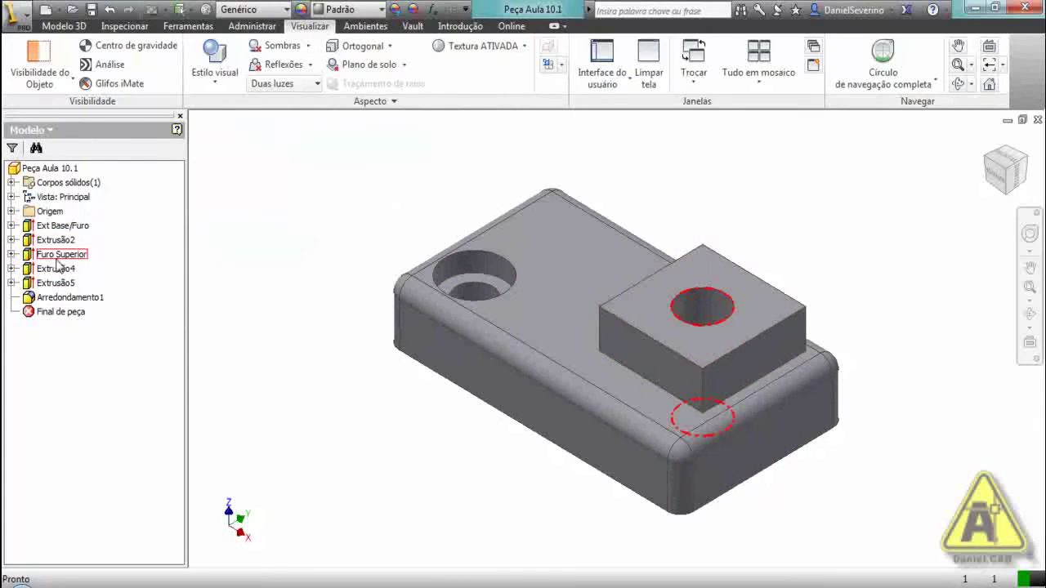
Delete the Extrusão4 counterbore and the Furo Superior hole from the part.
{"action": "left_click", "coordinate": [115, 270]}
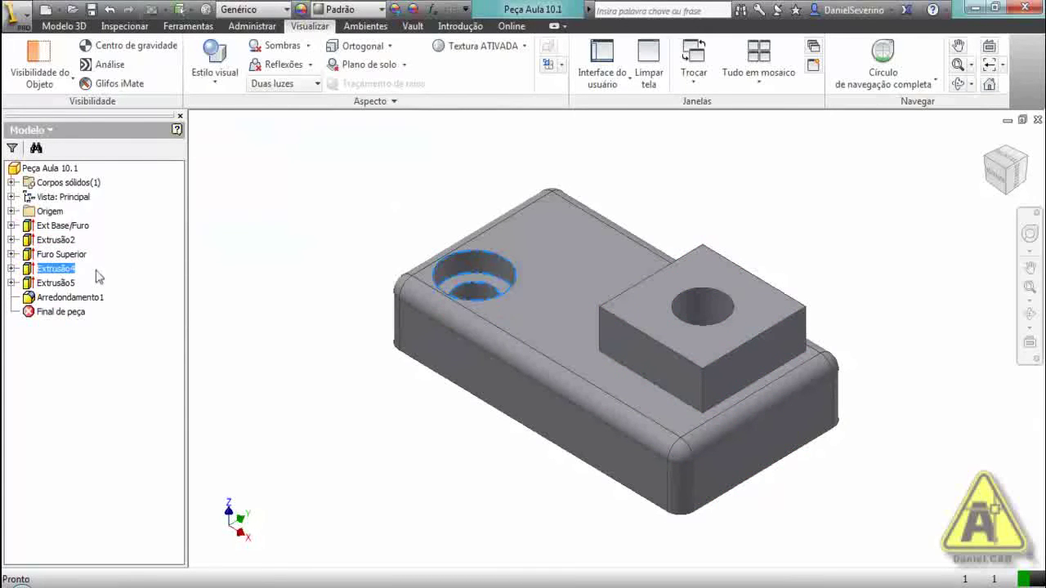
{"action": "key", "text": "Delete"}
{"action": "left_click", "coordinate": [175, 199]}
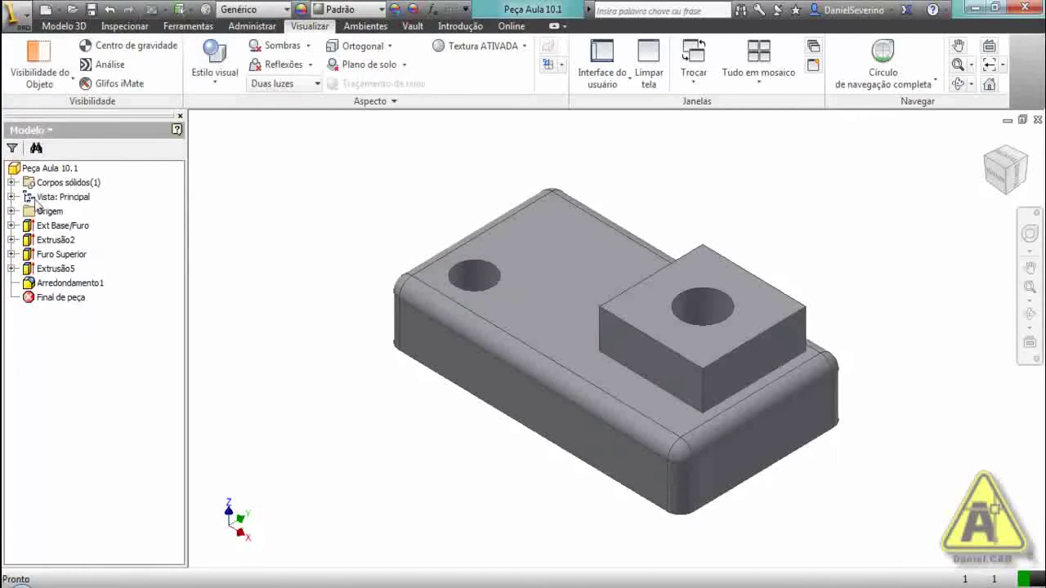
{"action": "left_click", "coordinate": [62, 254]}
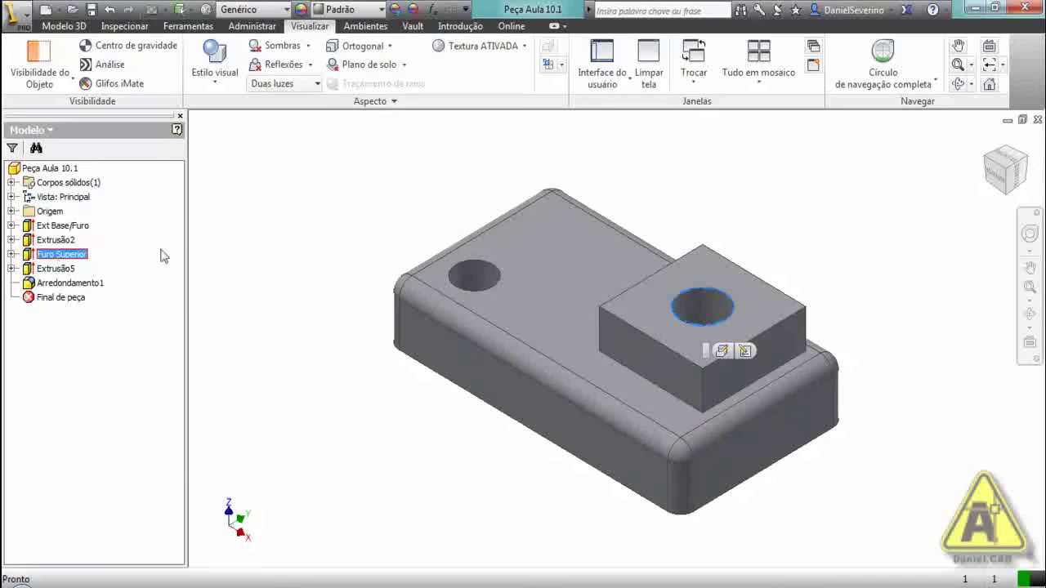
{"action": "left_click", "coordinate": [74, 266], "text": "ctrl"}
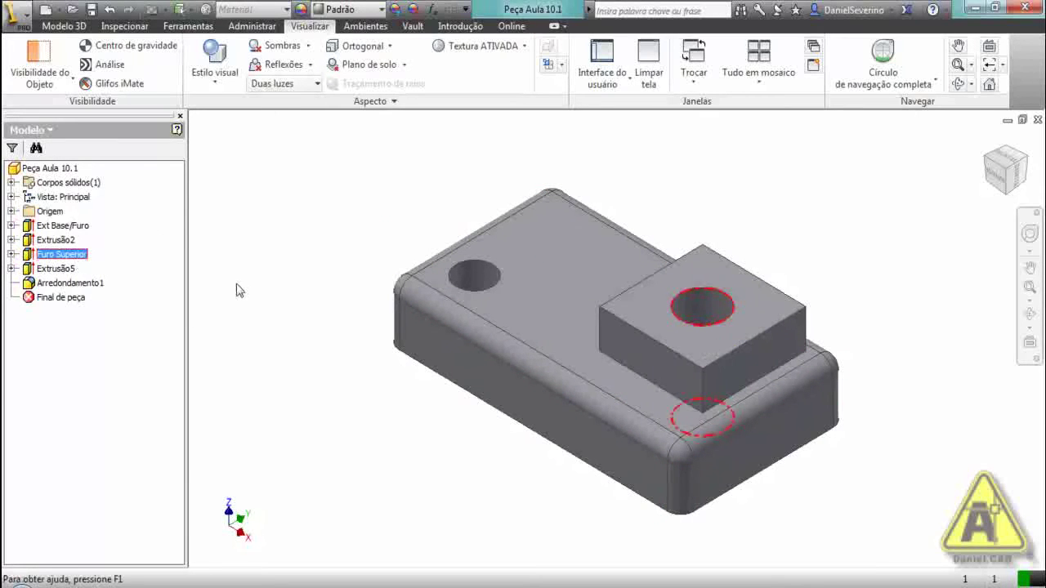
{"action": "key", "text": "Delete"}
{"action": "left_click", "coordinate": [177, 200]}
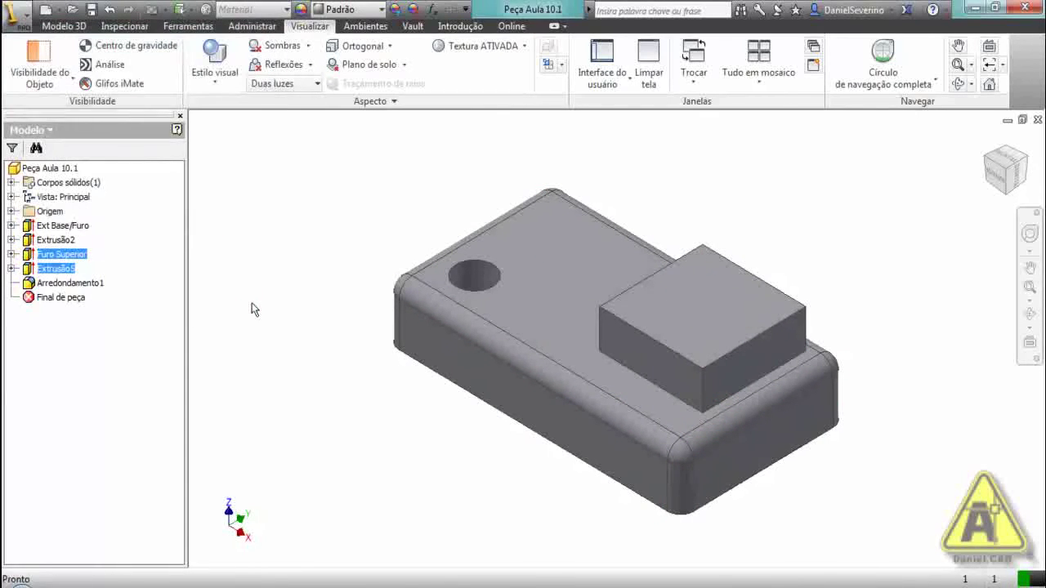
Delete the raised block Extrusão2 and the underside extrusion Extrusão5 from the part.
{"action": "left_click", "coordinate": [55, 241]}
{"action": "left_click", "coordinate": [56, 254], "text": "ctrl"}
{"action": "key", "text": "Delete"}
{"action": "left_click", "coordinate": [176, 199]}
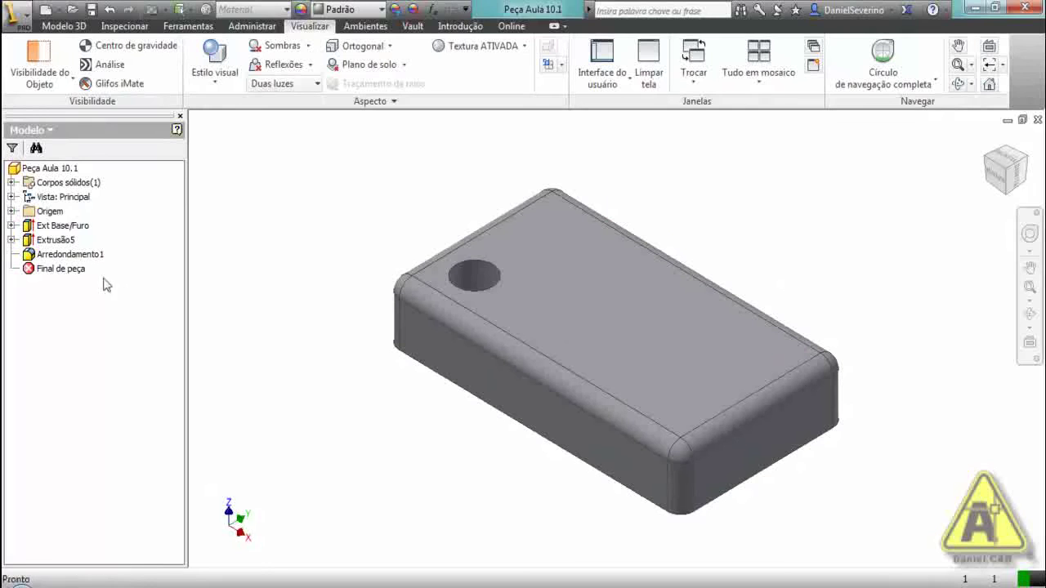
{"action": "middle_click_drag", "start_coordinate": [348, 381], "coordinate": [354, 276], "text": "shift"}
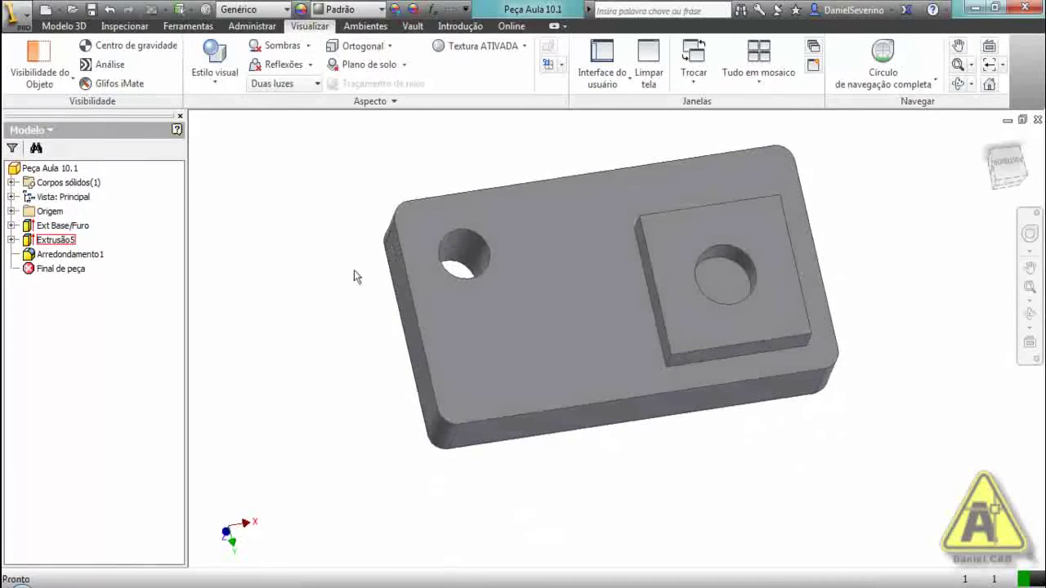
{"action": "left_click", "coordinate": [56, 239]}
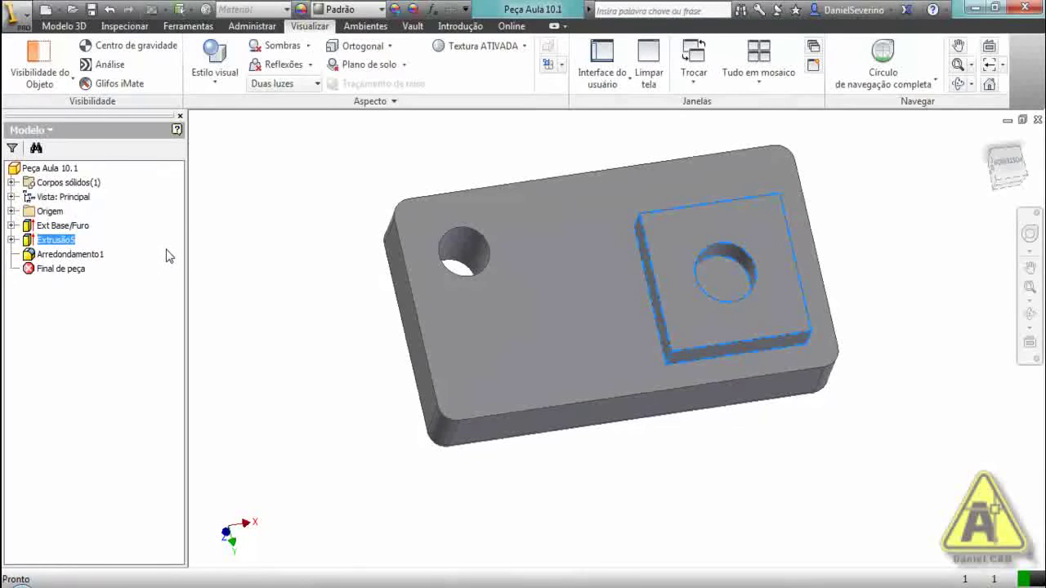
{"action": "key", "text": "Delete"}
{"action": "left_click", "coordinate": [176, 199]}
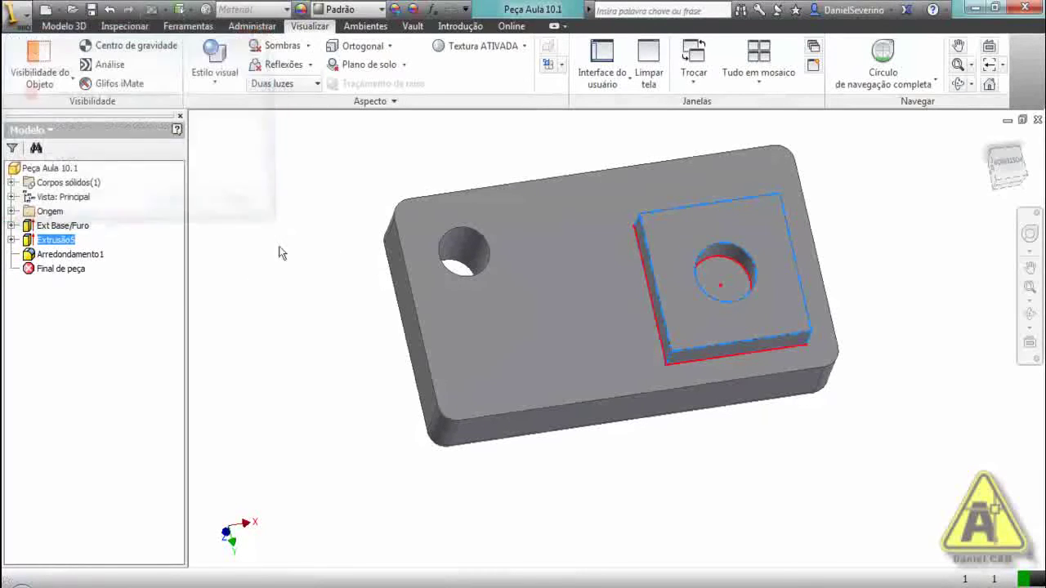
Delete the 10 mm circle from Esboço1 of Ext Base/Furo, finish the sketch and accept the update errors.
{"action": "left_click", "coordinate": [12, 226]}
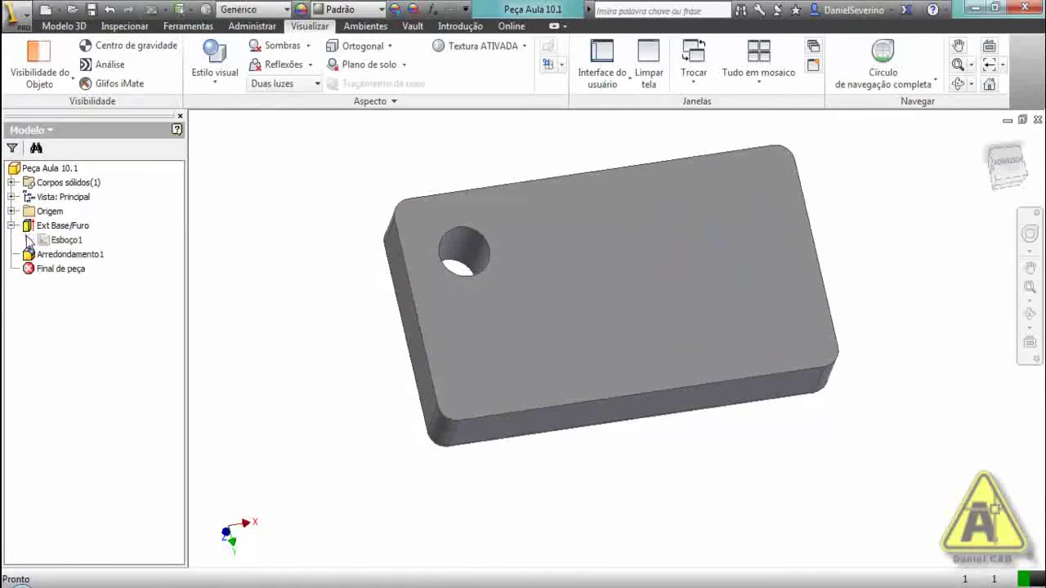
{"action": "double_click", "coordinate": [64, 239]}
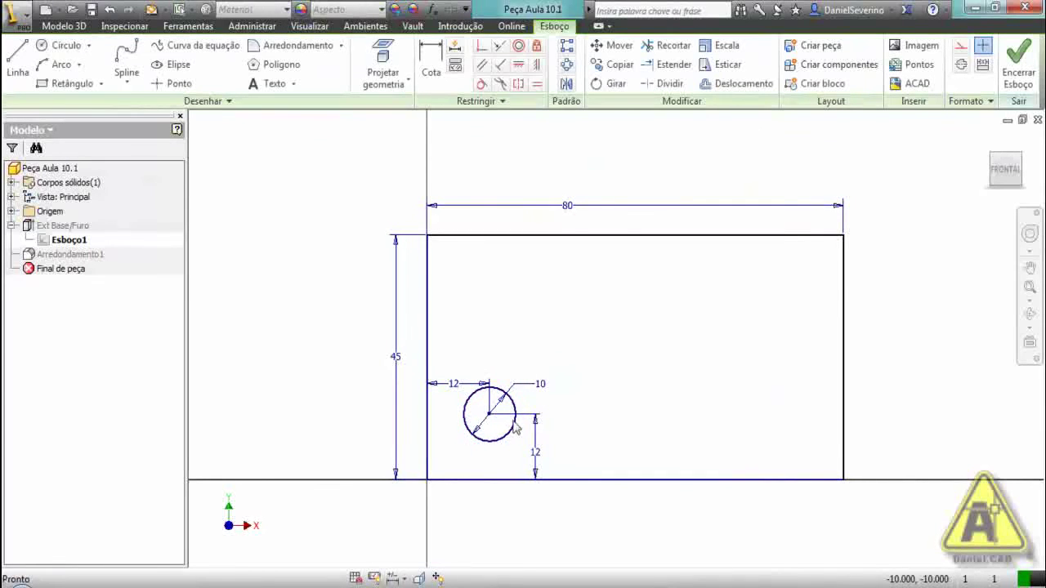
{"action": "key", "text": "Delete"}
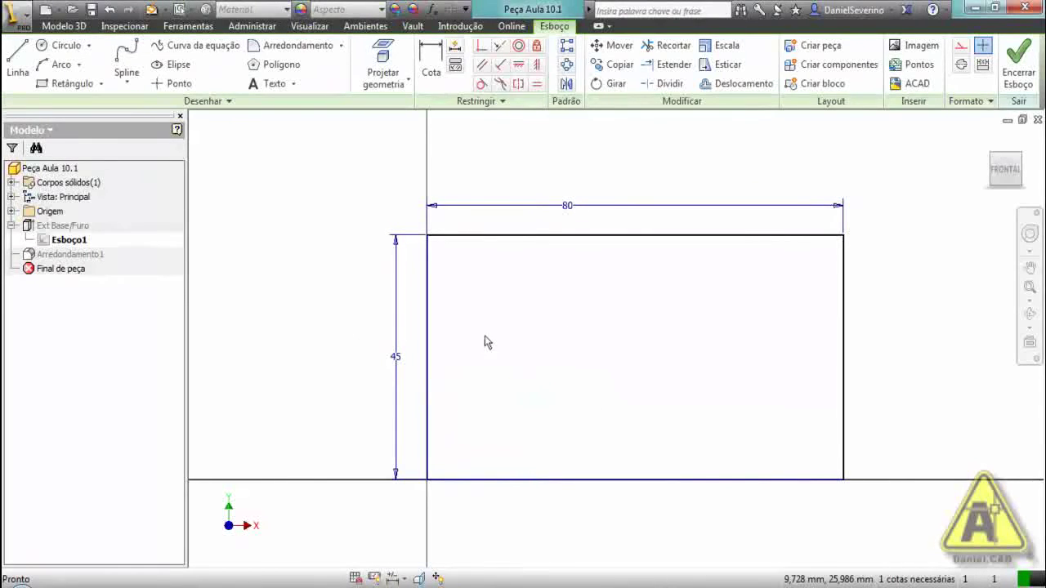
{"action": "left_click", "coordinate": [1021, 71]}
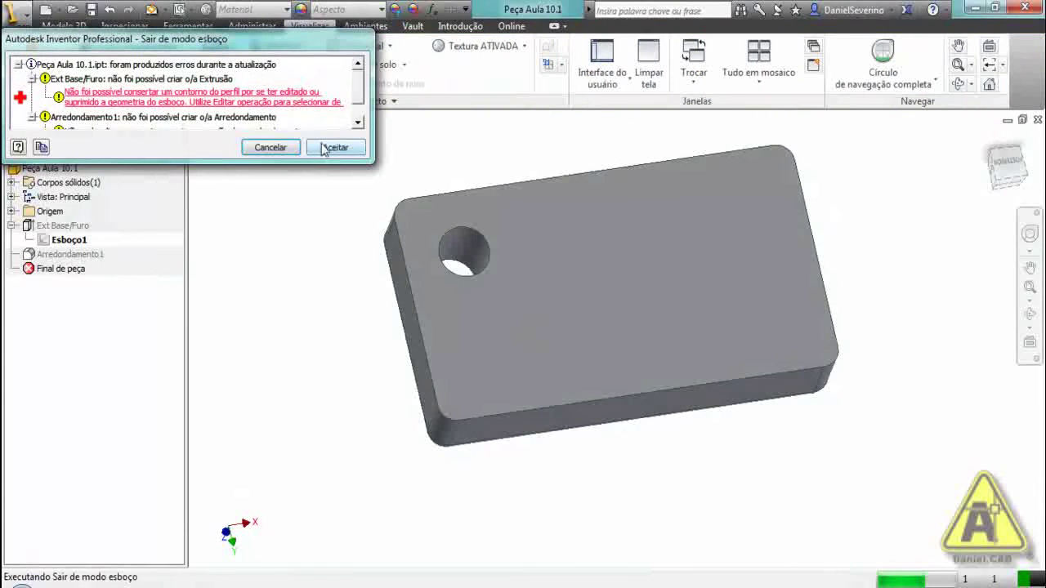
{"action": "left_click", "coordinate": [335, 147]}
Repair the Ext Base/Furo extrusion by reselecting the plain rectangle as its profile, and restore the home view.
{"action": "left_click", "coordinate": [46, 231]}
{"action": "double_click", "coordinate": [46, 230]}
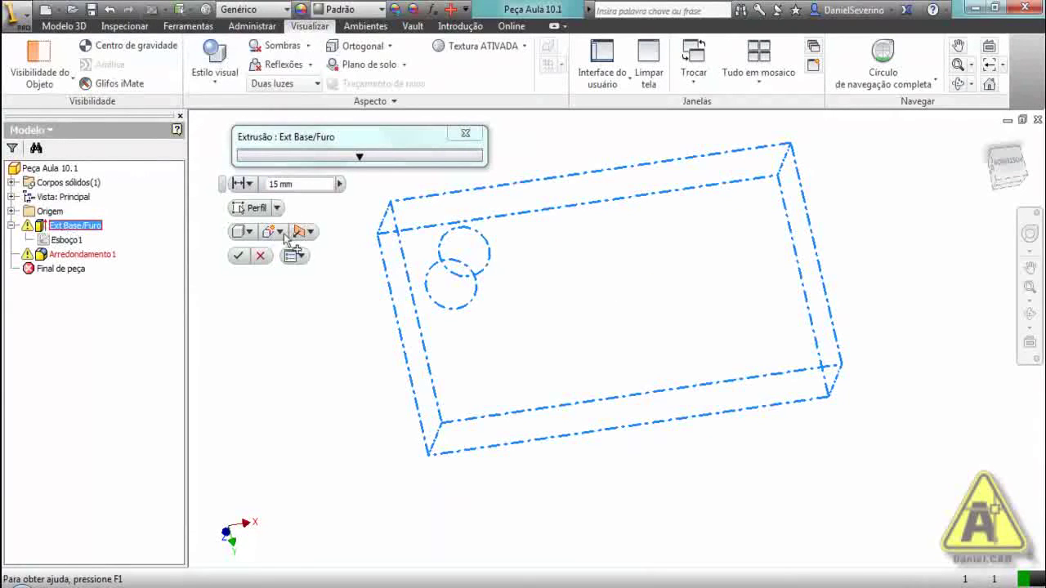
{"action": "left_click", "coordinate": [479, 273]}
{"action": "left_click", "coordinate": [236, 257]}
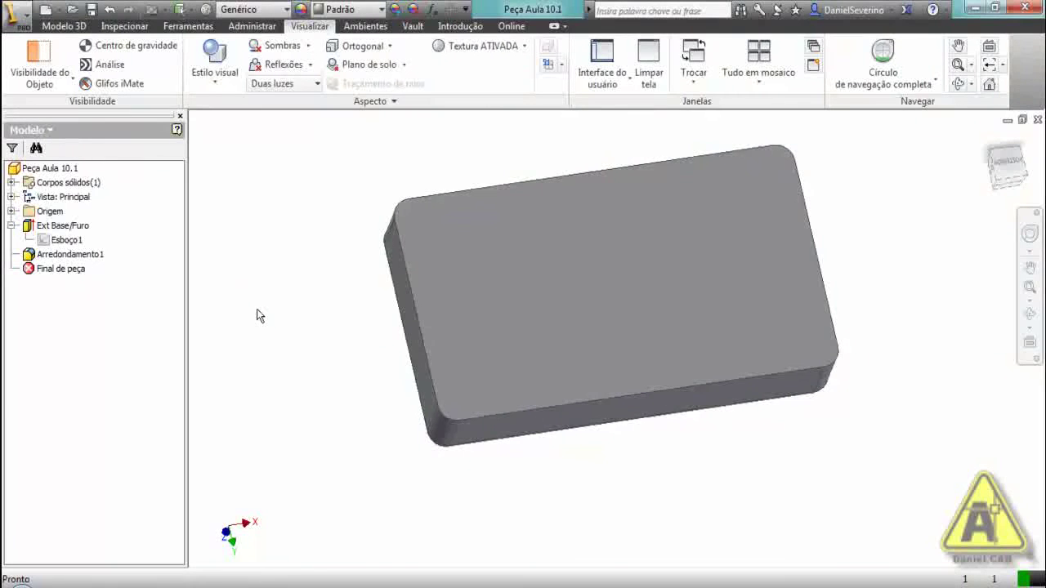
{"action": "key", "text": "F6"}
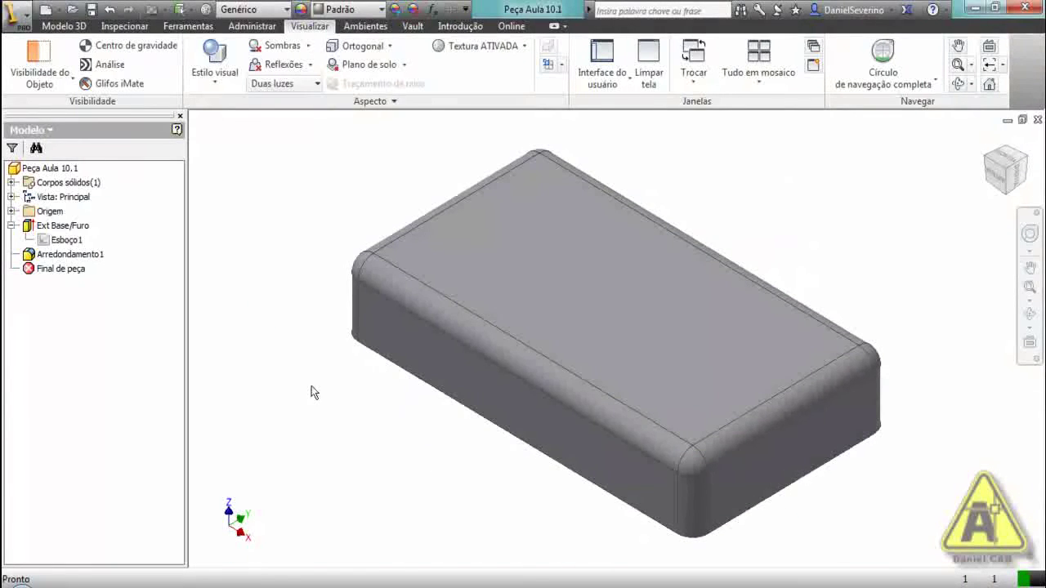
Start a shell (Casca) on the block and set its wall thickness to 0.5 mm.
{"action": "left_click", "coordinate": [63, 26]}
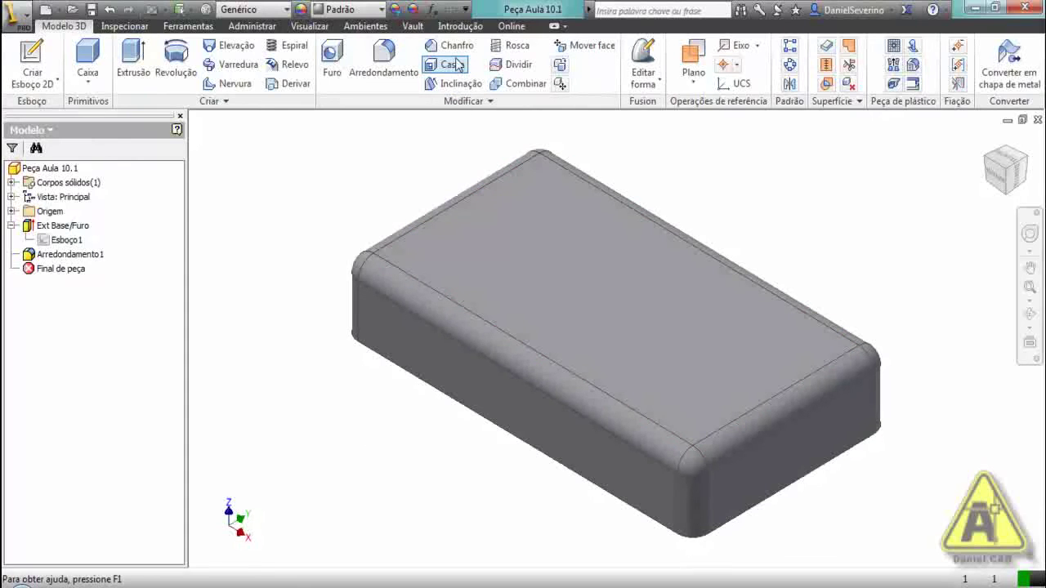
{"action": "middle_click_drag", "start_coordinate": [482, 416], "coordinate": [521, 286], "text": "shift"}
{"action": "middle_click_drag", "start_coordinate": [643, 411], "coordinate": [572, 212], "text": "shift"}
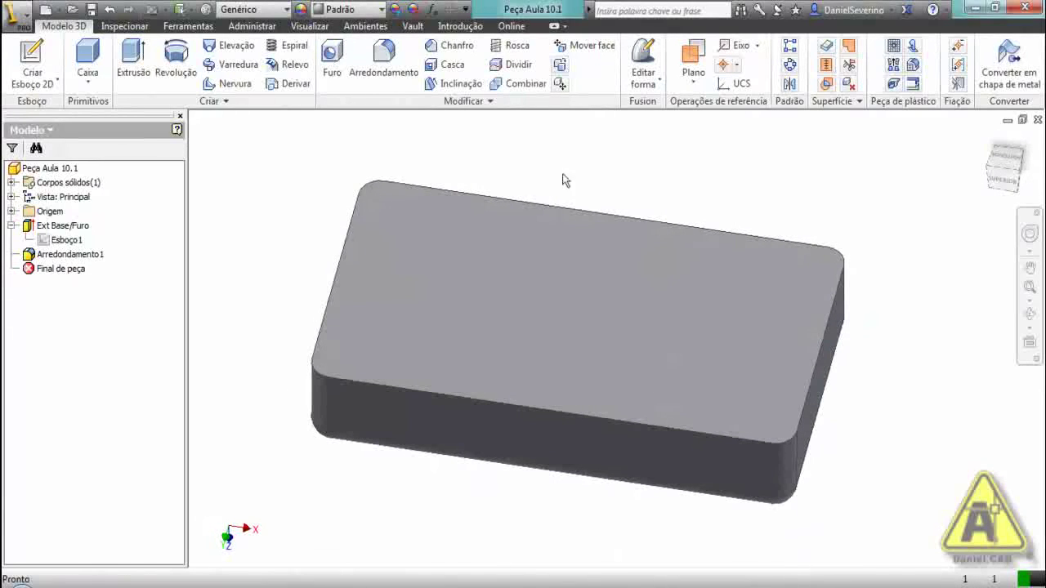
{"action": "left_click", "coordinate": [449, 65]}
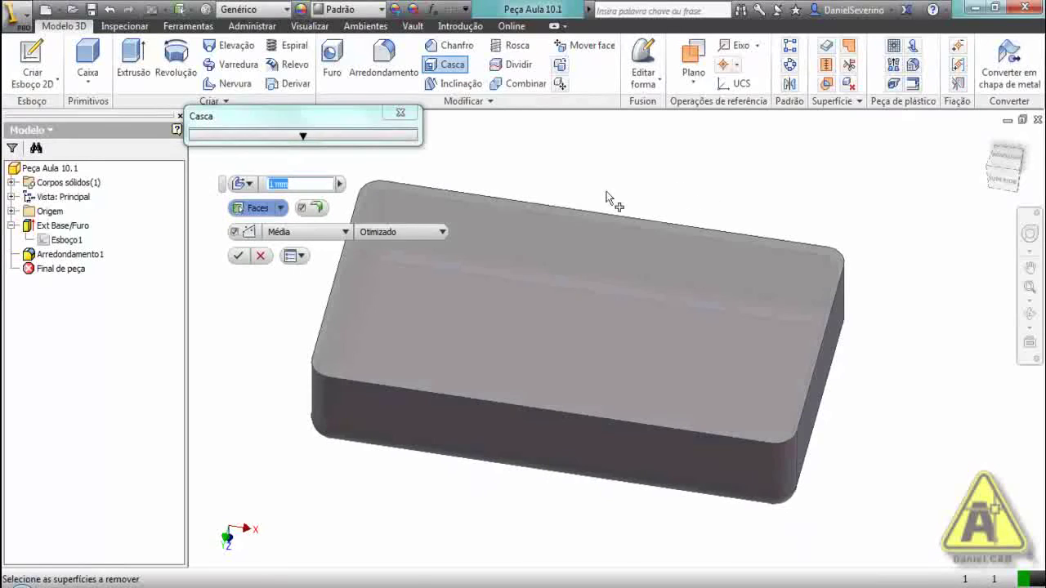
{"action": "left_click_drag", "start_coordinate": [270, 120], "coordinate": [832, 180]}
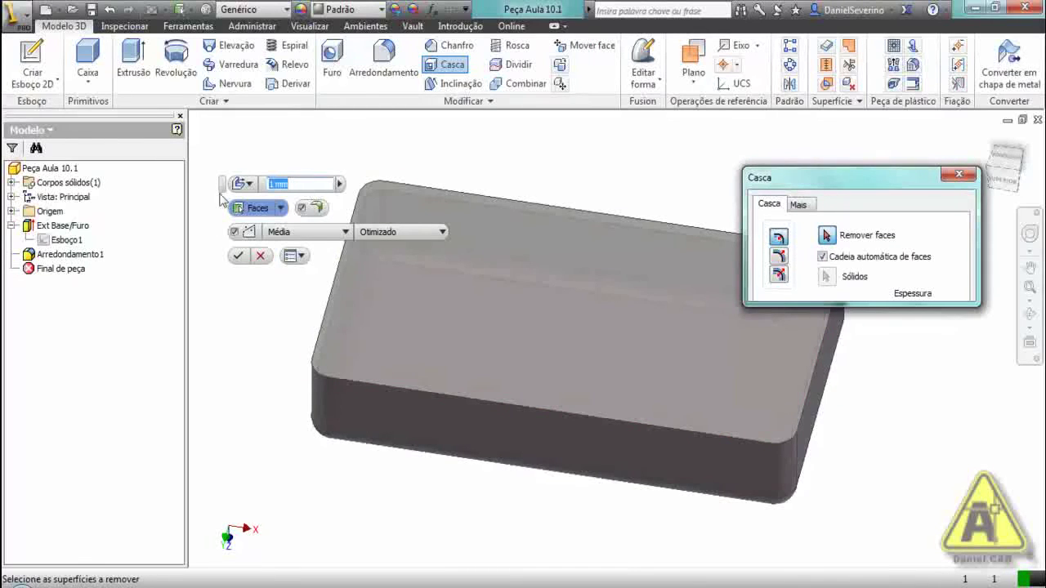
{"action": "left_click", "coordinate": [382, 210]}
{"action": "left_click_drag", "start_coordinate": [772, 179], "coordinate": [789, 133]}
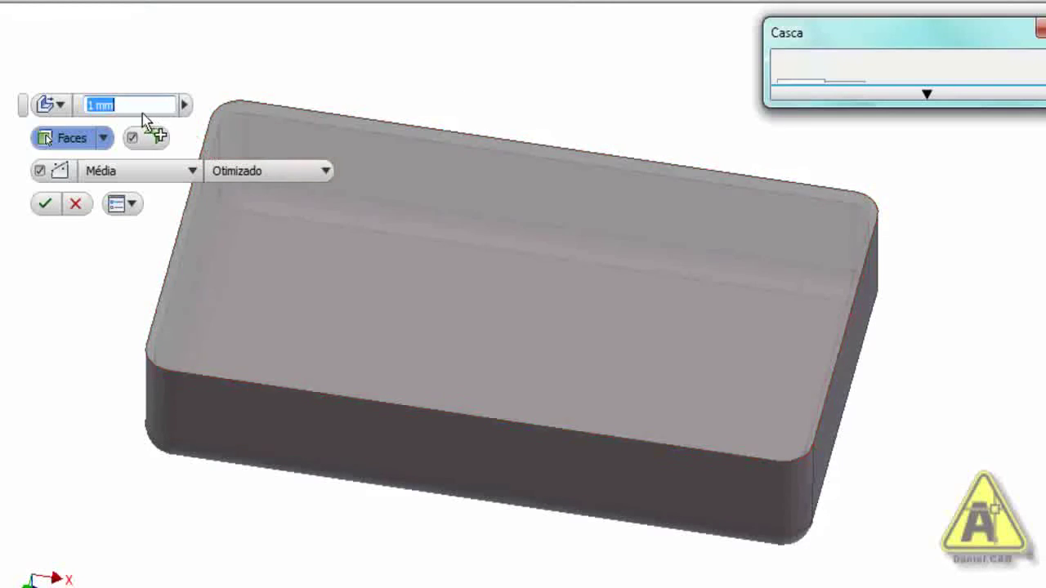
{"action": "middle_click_drag", "start_coordinate": [345, 258], "coordinate": [350, 321], "text": "shift"}
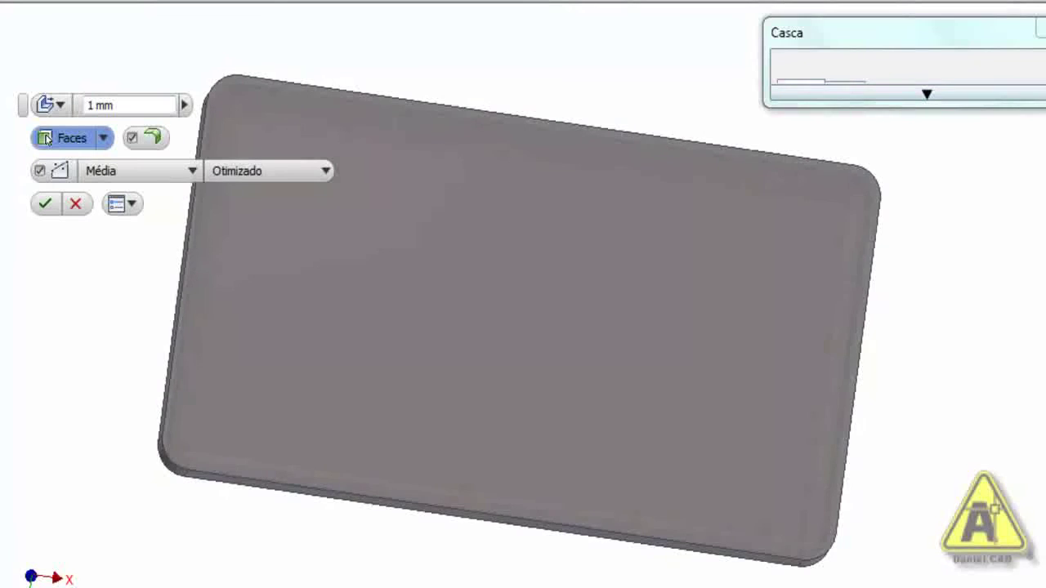
{"action": "left_click", "coordinate": [998, 145]}
{"action": "scroll", "coordinate": [283, 266], "scroll_direction": "up", "scroll_amount": 3}
{"action": "scroll", "coordinate": [382, 169], "scroll_direction": "up", "scroll_amount": 1}
{"action": "middle_click_drag", "start_coordinate": [382, 169], "coordinate": [388, 234]}
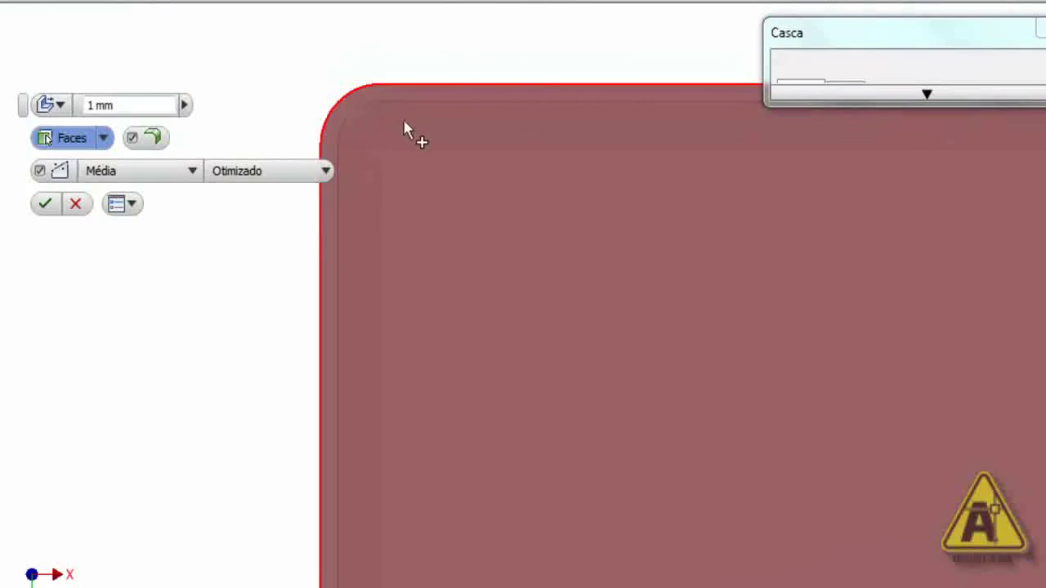
{"action": "scroll", "coordinate": [222, 273], "scroll_direction": "down", "scroll_amount": 2}
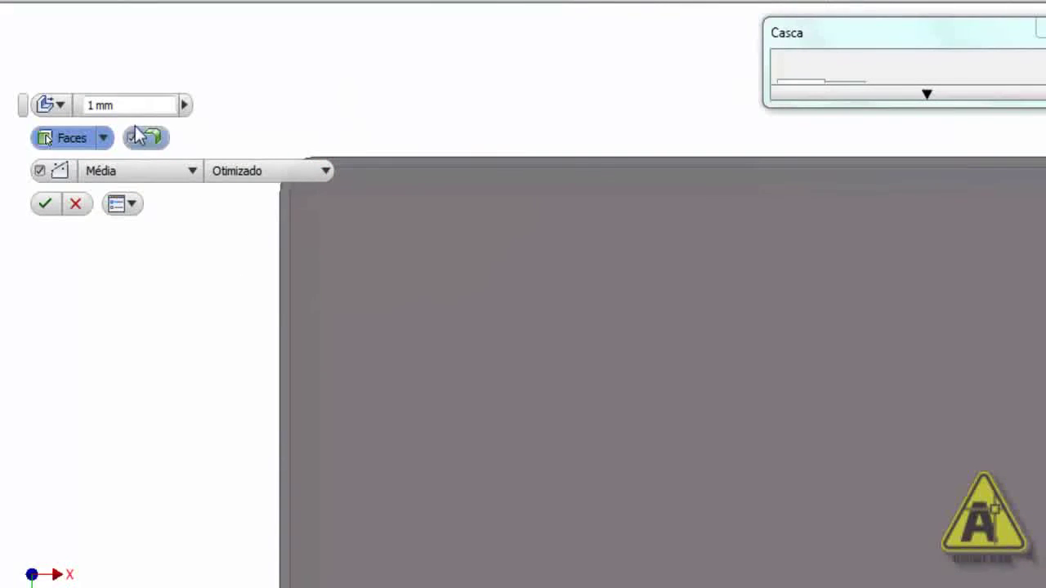
{"action": "left_click", "coordinate": [106, 106]}
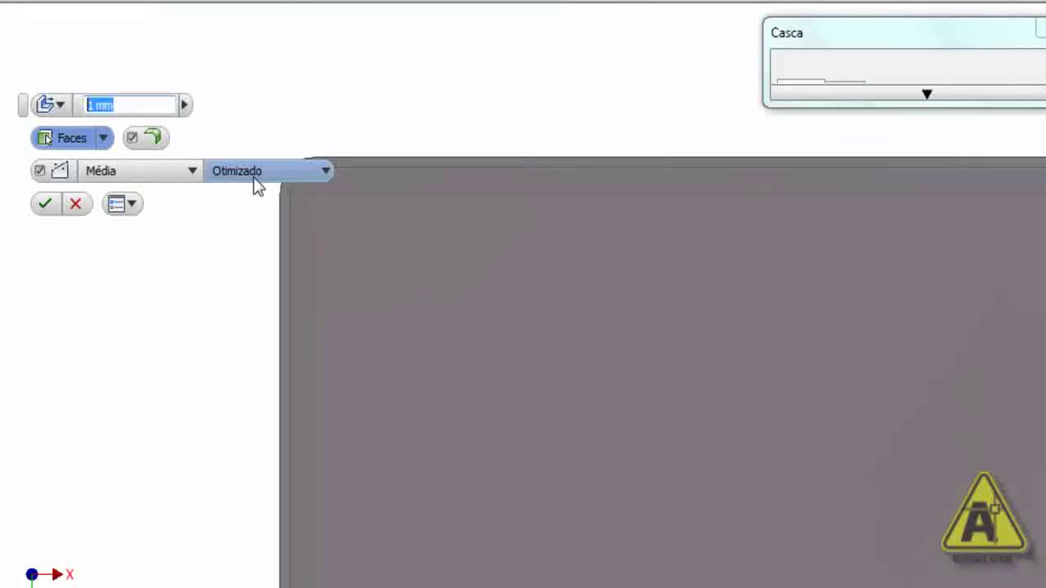
{"action": "type", "text": "0.5"}
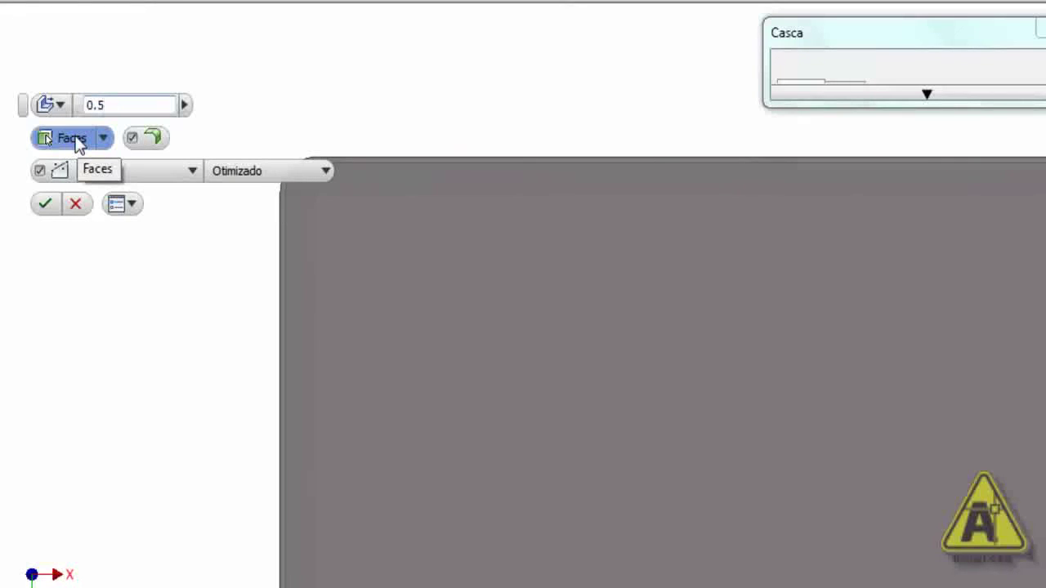
Remove the block's flat underside face in the shell, apply it and inspect the hollowed part.
{"action": "left_click", "coordinate": [507, 302]}
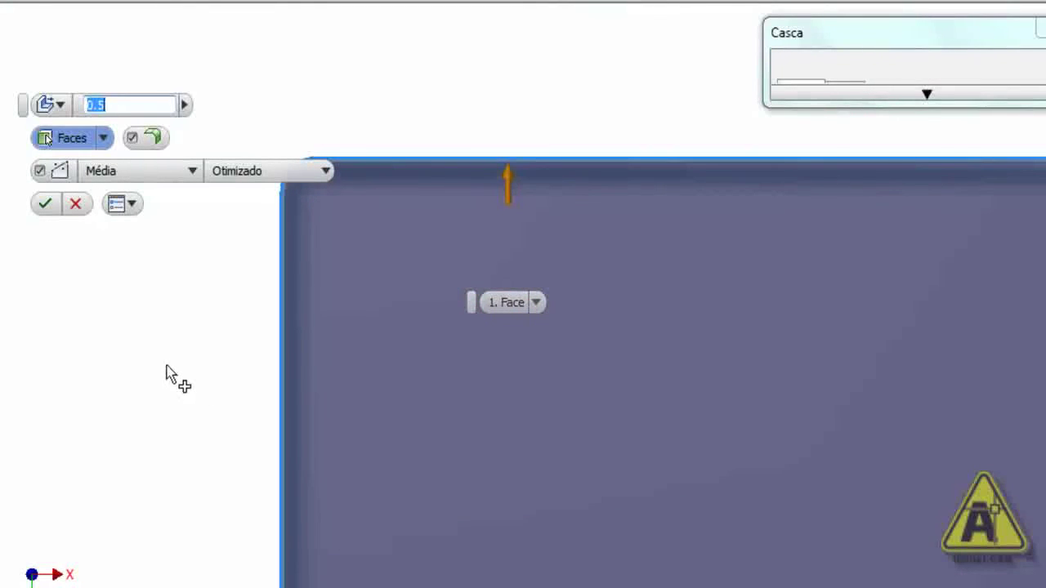
{"action": "middle_click_drag", "start_coordinate": [156, 426], "coordinate": [122, 379], "text": "shift"}
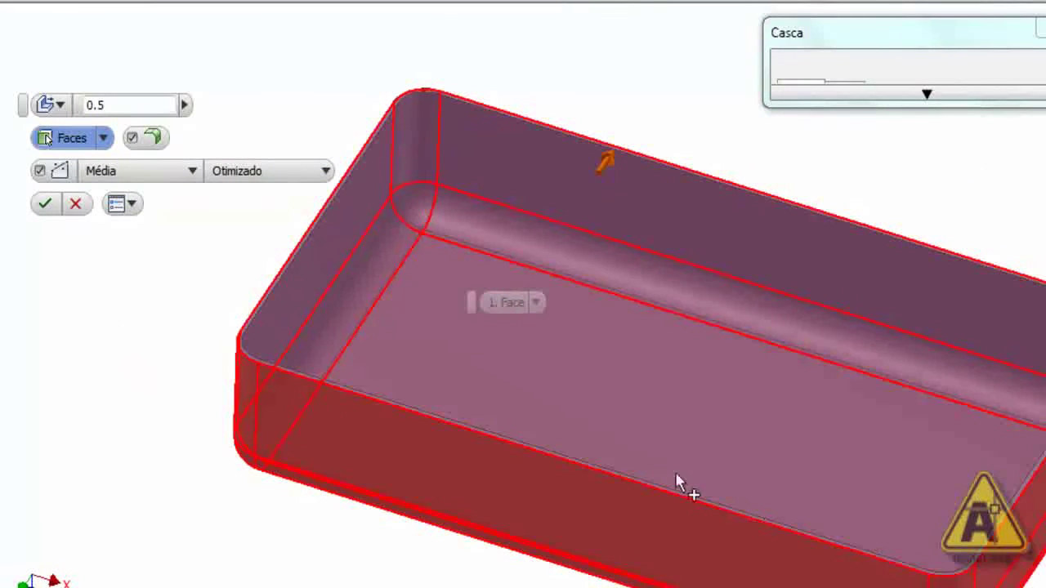
{"action": "left_click", "coordinate": [43, 206]}
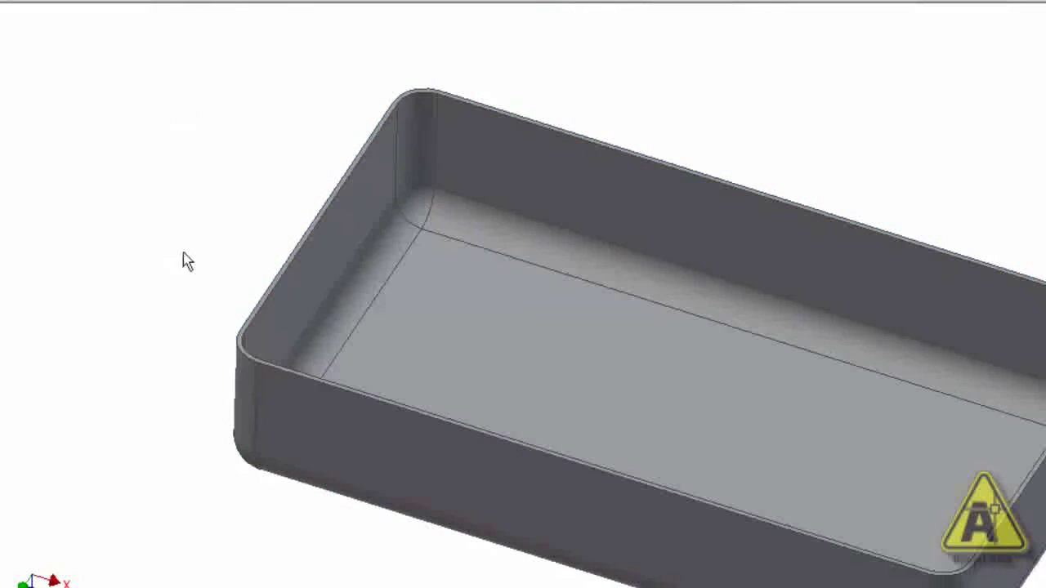
{"action": "middle_click_drag", "start_coordinate": [559, 251], "coordinate": [367, 183]}
{"action": "mouse_move", "coordinate": [919, 458]}
{"action": "middle_mouse_down", "text": "shift"}
{"action": "mouse_move", "coordinate": [899, 439]}
{"action": "mouse_move", "coordinate": [901, 460]}
{"action": "middle_mouse_up", "text": "shift"}
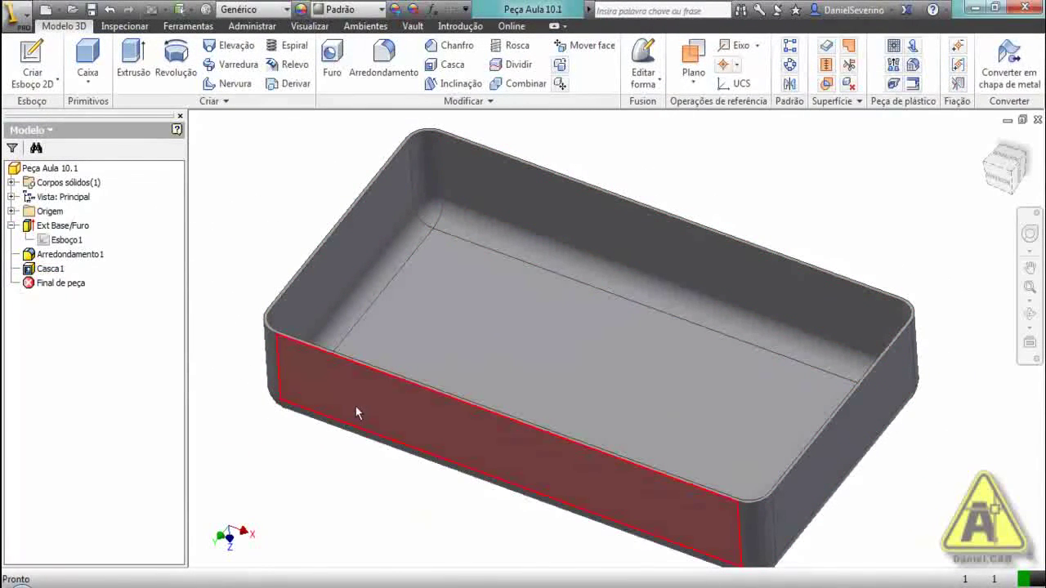
{"action": "middle_click_drag", "start_coordinate": [356, 406], "coordinate": [380, 409]}
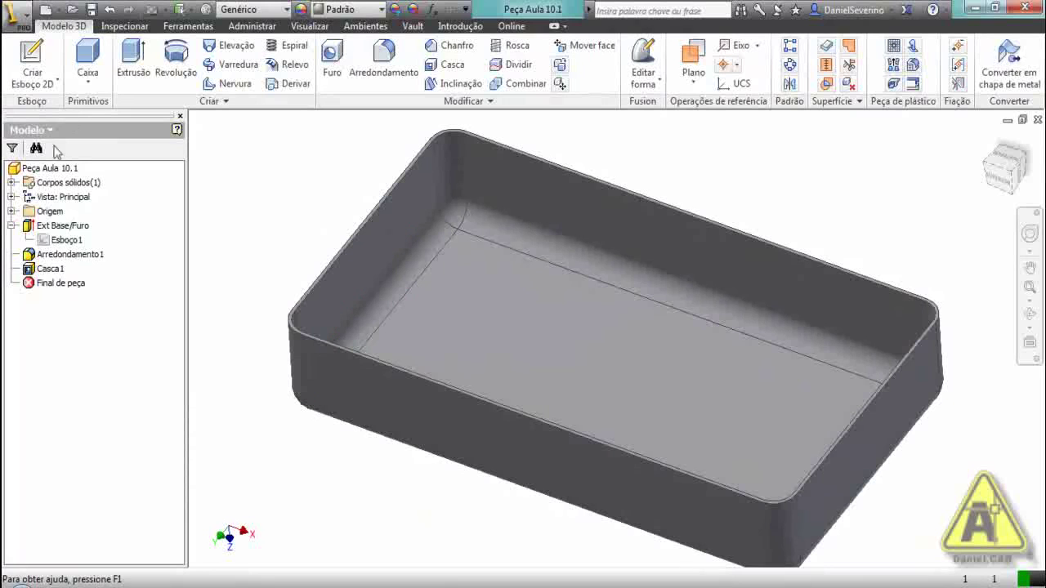
Set the wall thickness of the Casca1 shell to 4 mm.
{"action": "double_click", "coordinate": [34, 275]}
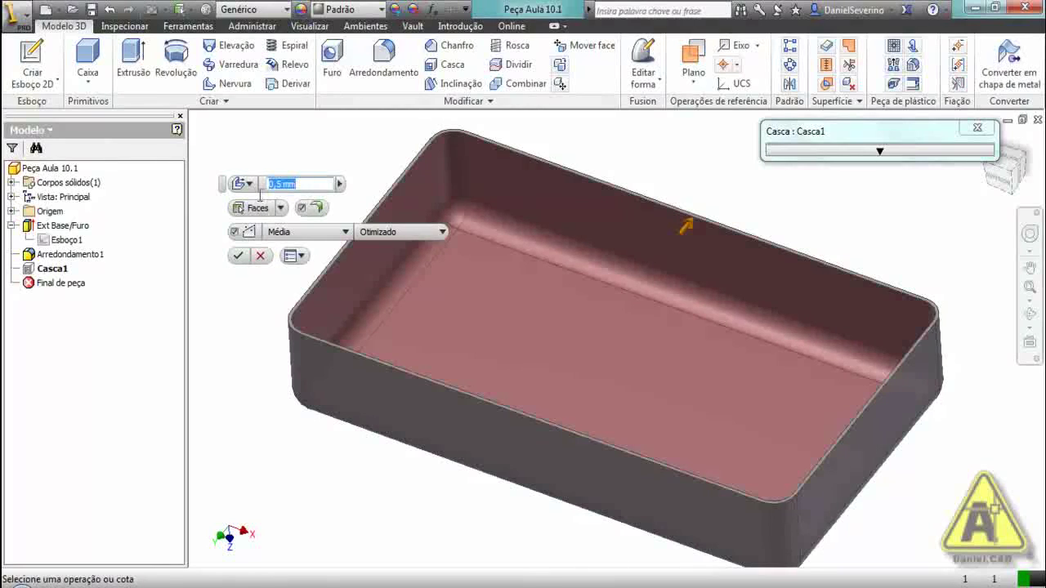
{"action": "type", "text": "4"}
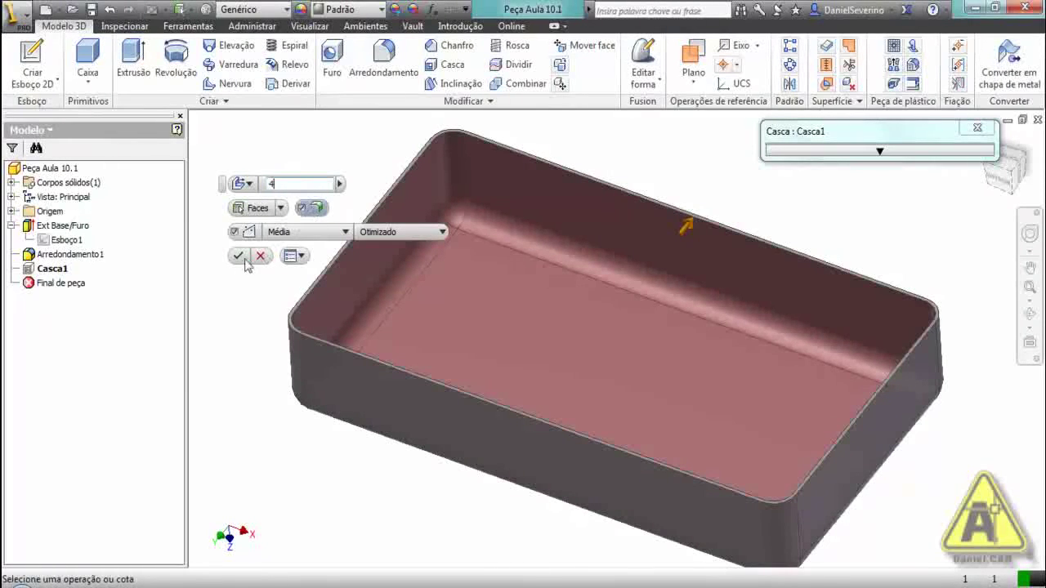
{"action": "left_click", "coordinate": [238, 256]}
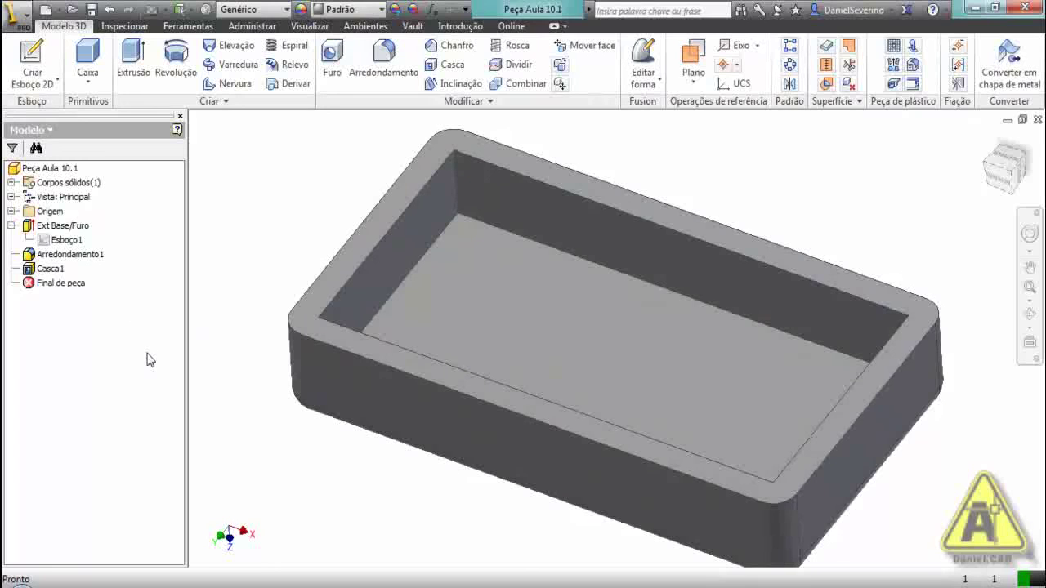
Reduce the Casca1 wall thickness enough to keep the inner corners rounded, and restore the home view.
{"action": "double_click", "coordinate": [41, 268]}
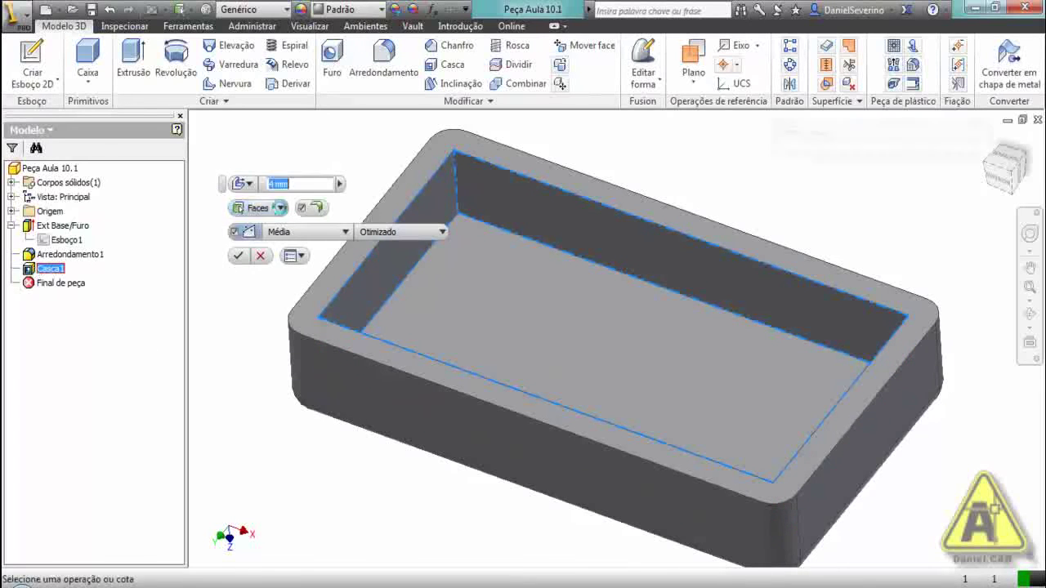
{"action": "left_click", "coordinate": [238, 255]}
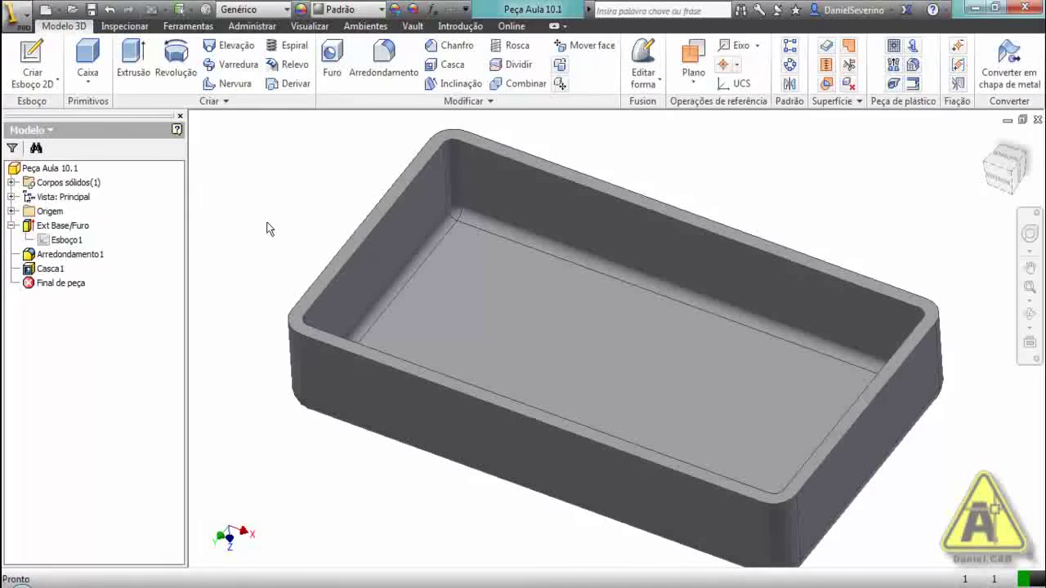
{"action": "key", "text": "F6"}
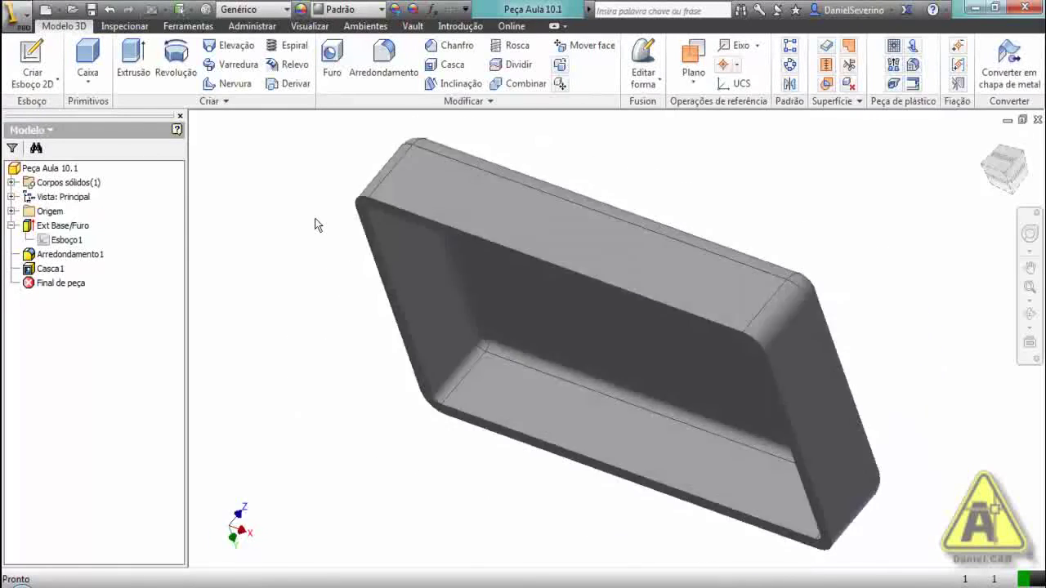